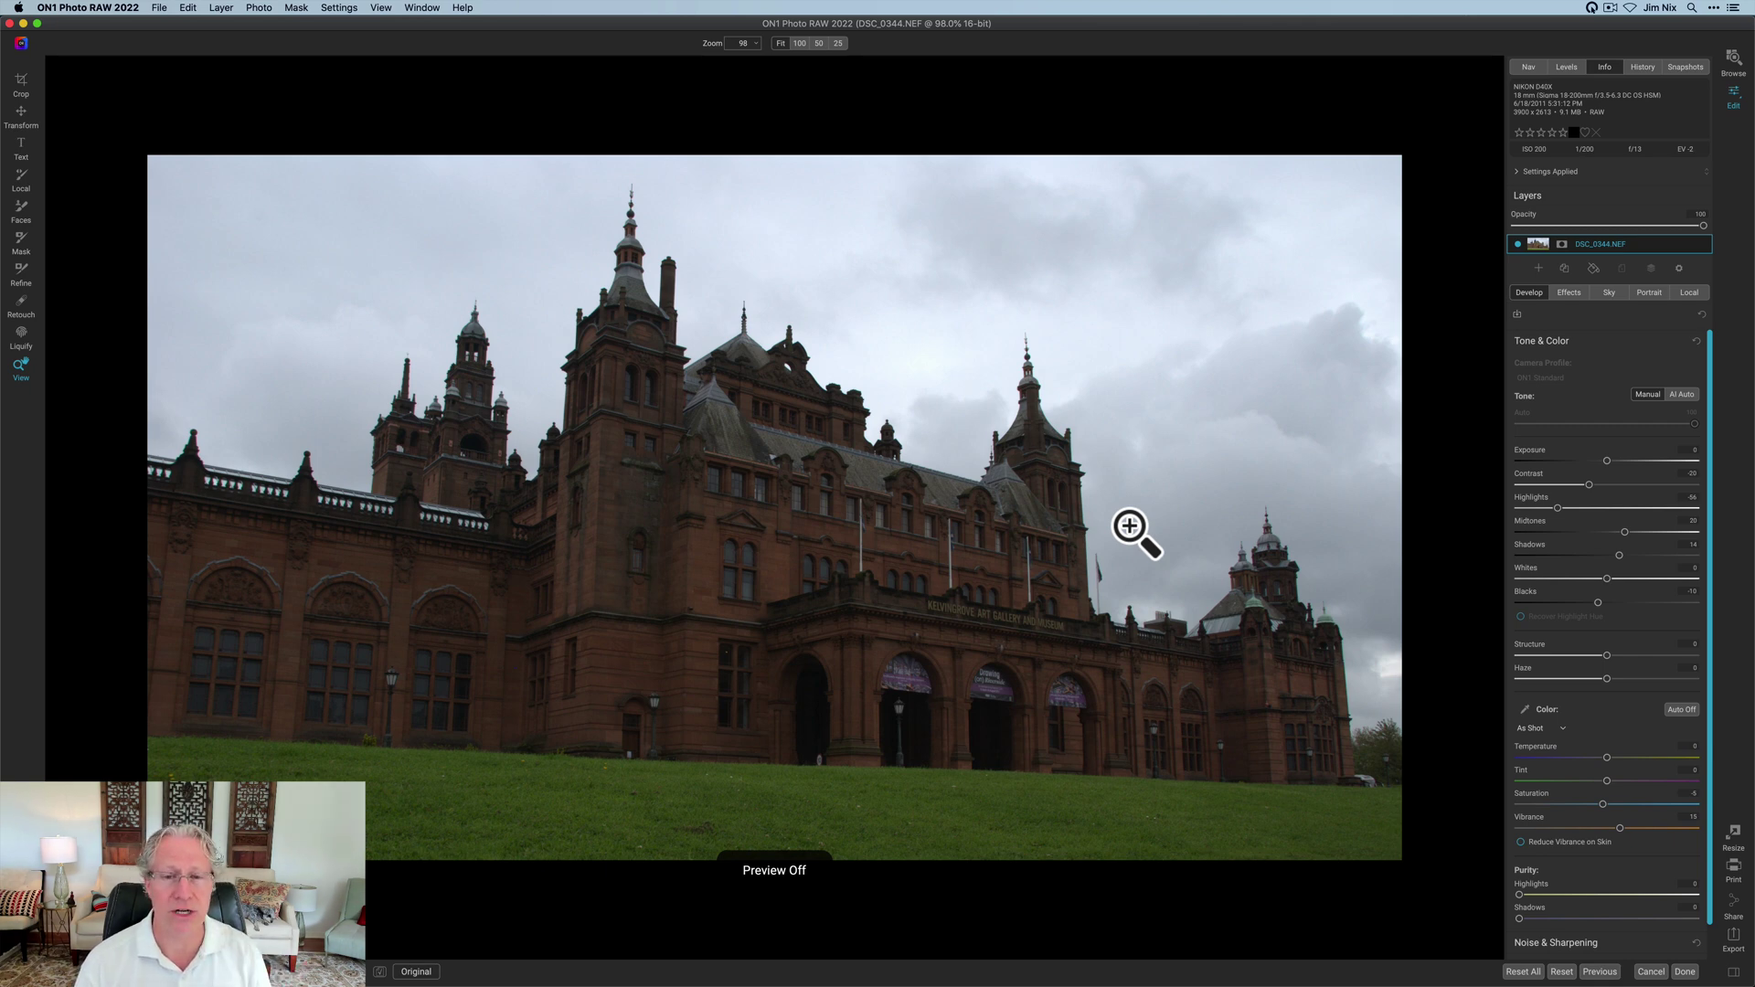
Compare the edit with the original, then add a Dynamic Contrast filter and show its mask settings.
key(super+p)
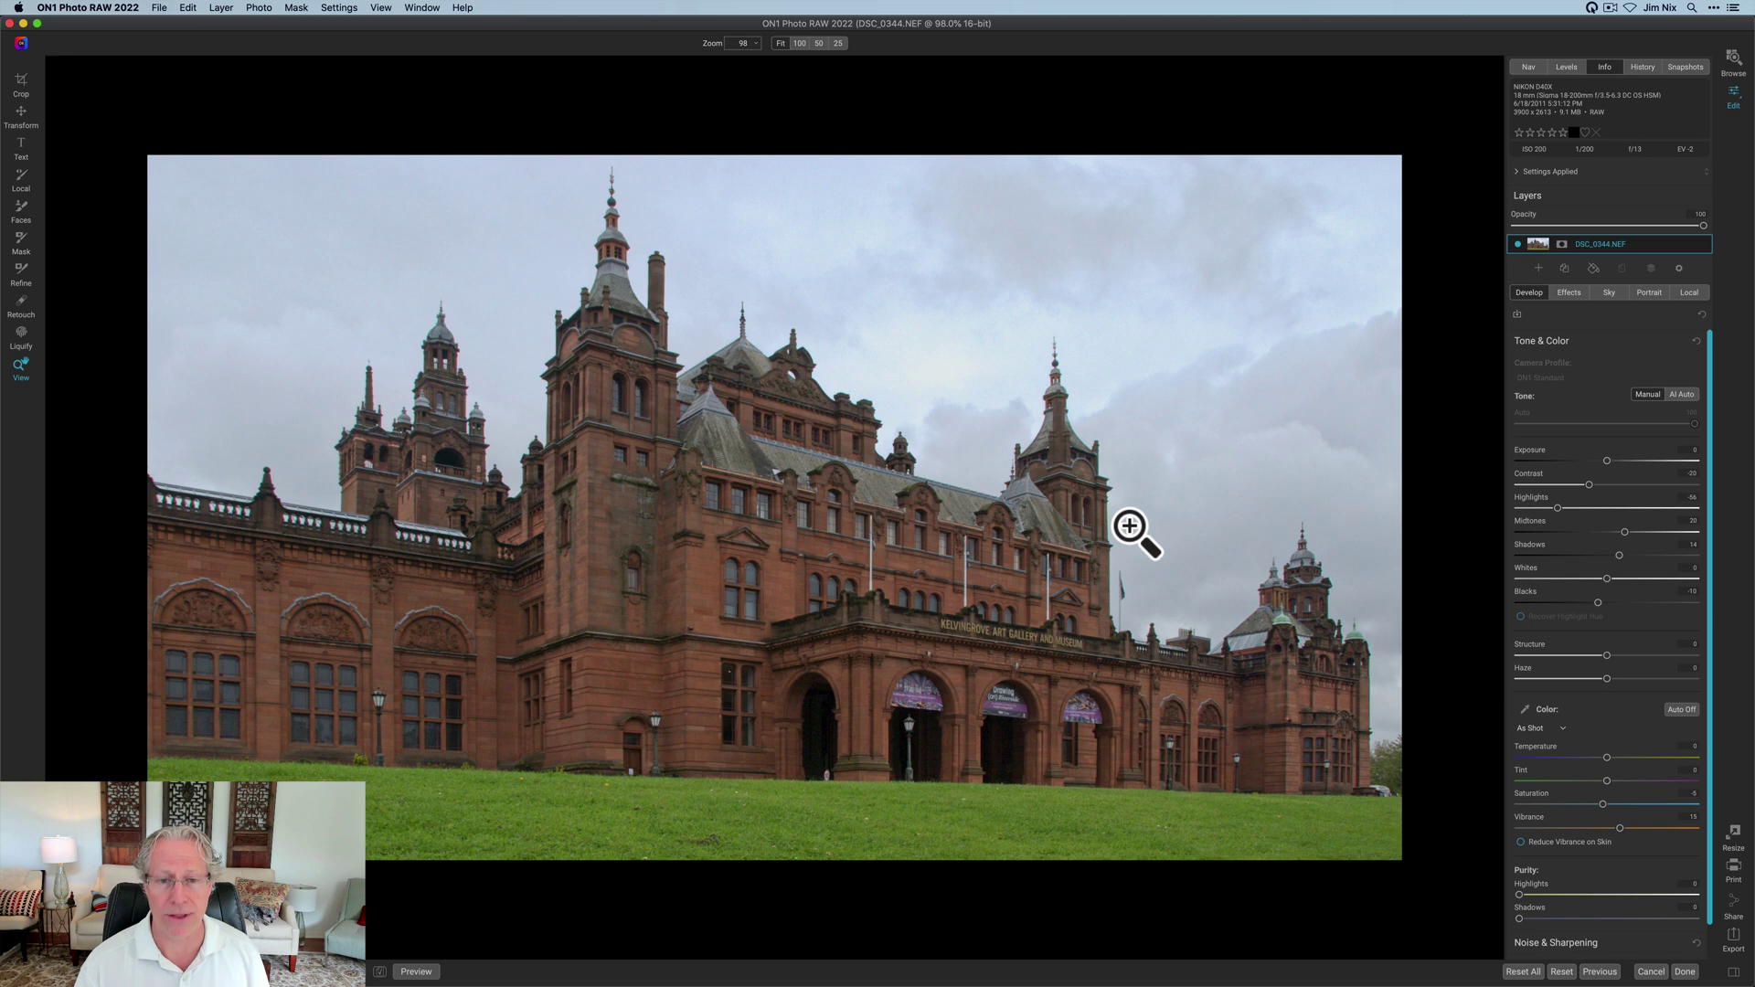
key(super+p)
key(super+p)
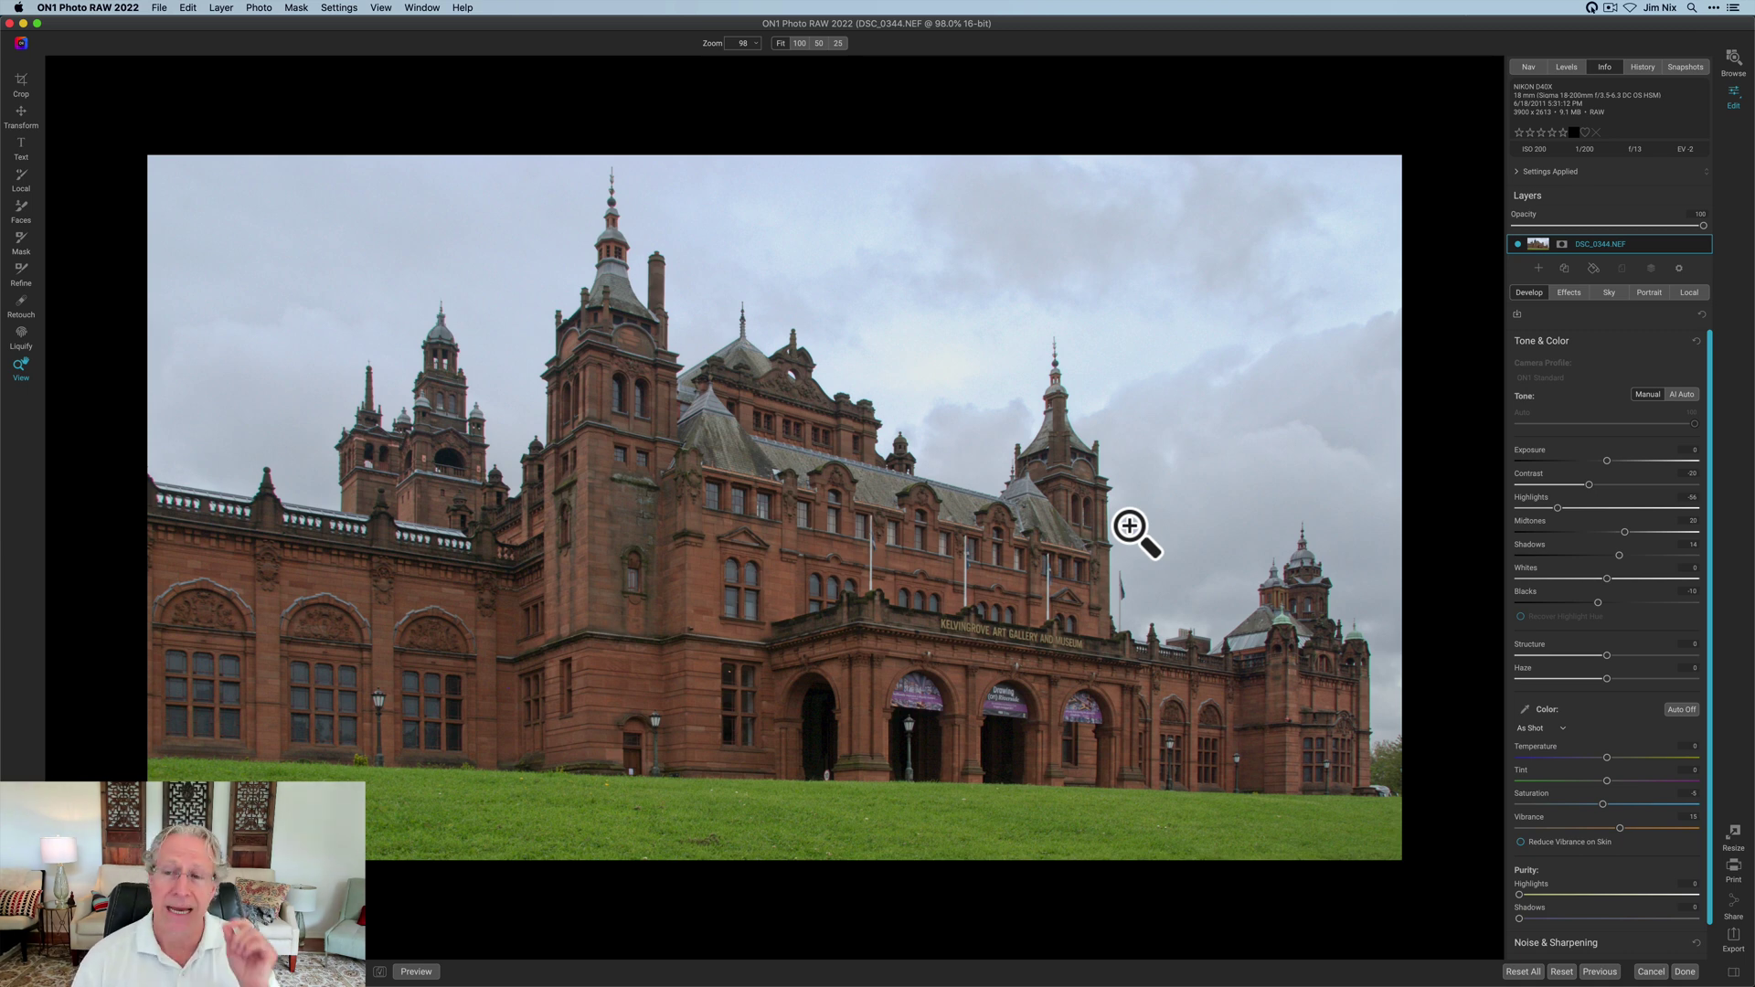
click(1574, 293)
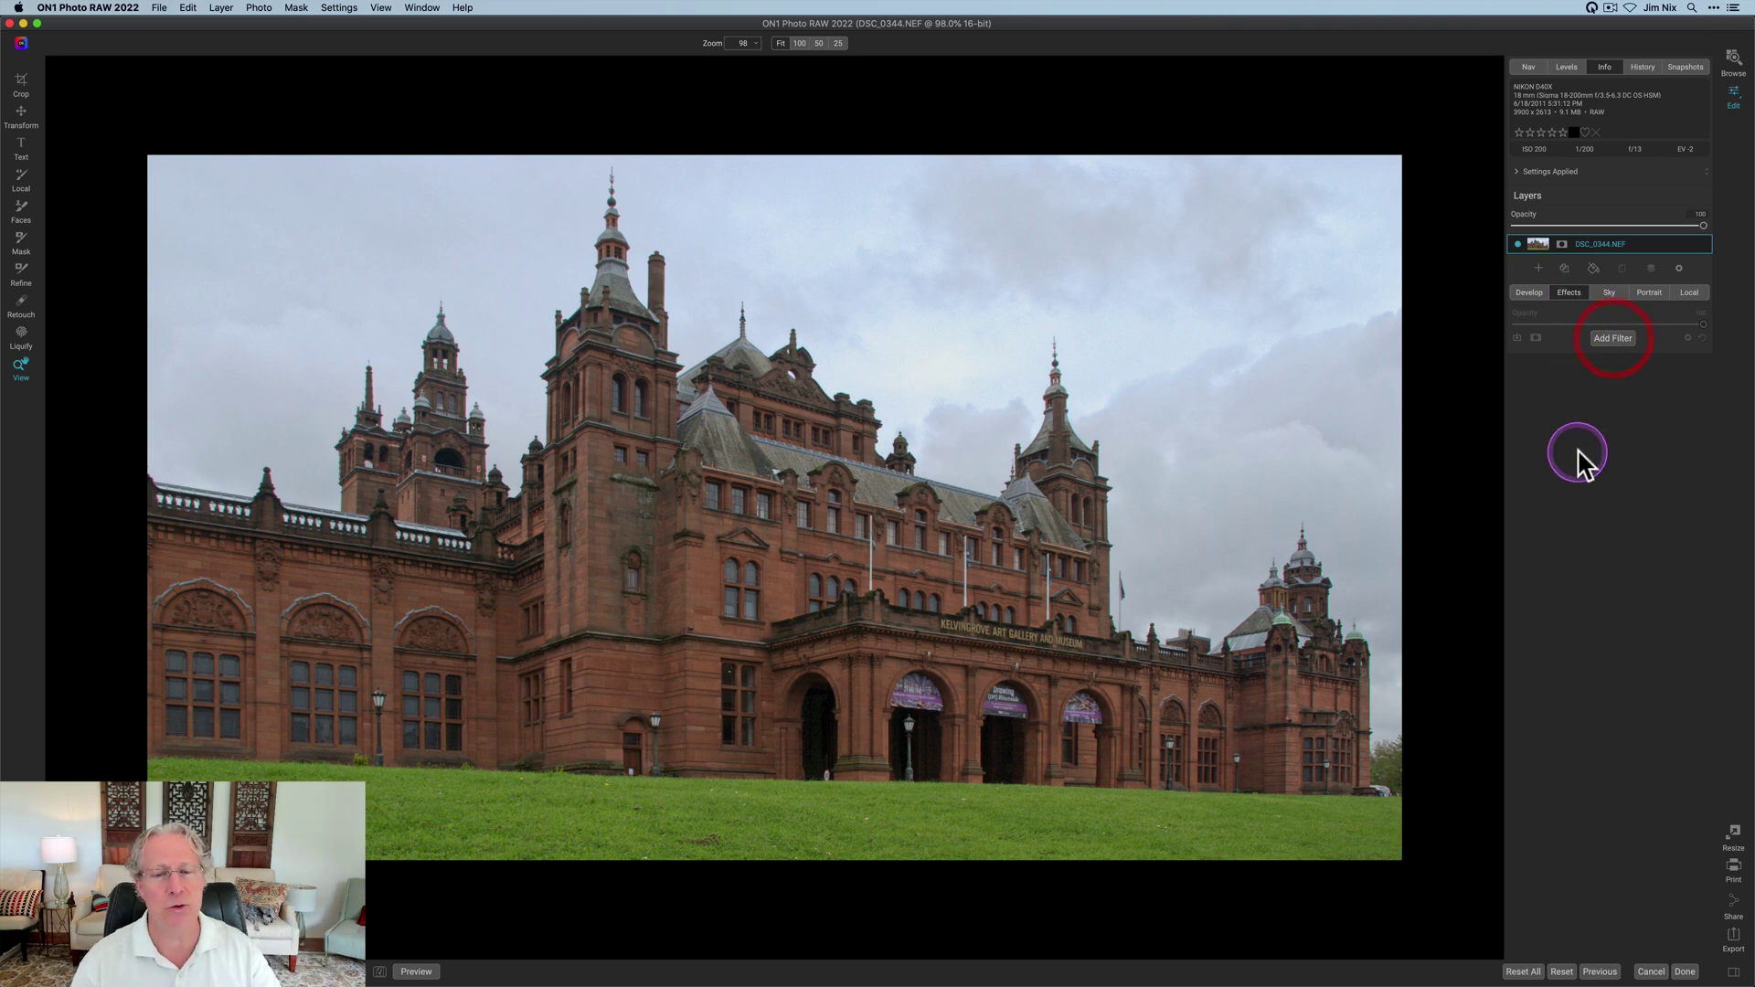
click(1612, 338)
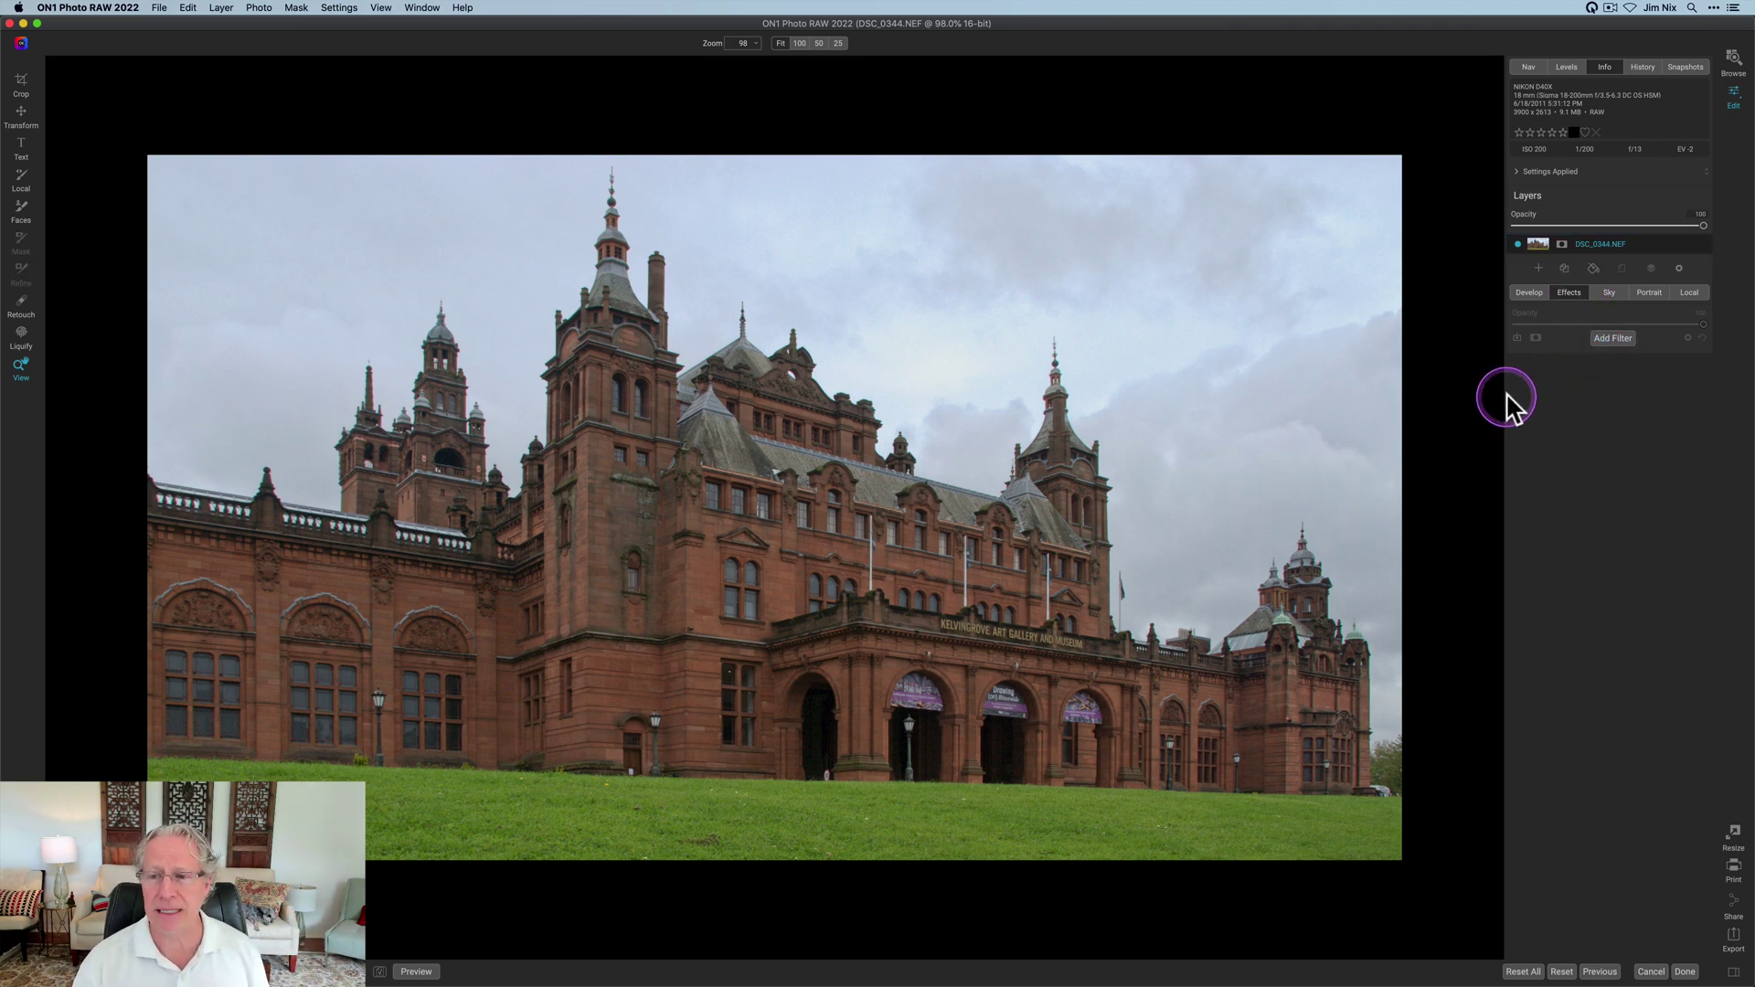
click(1439, 404)
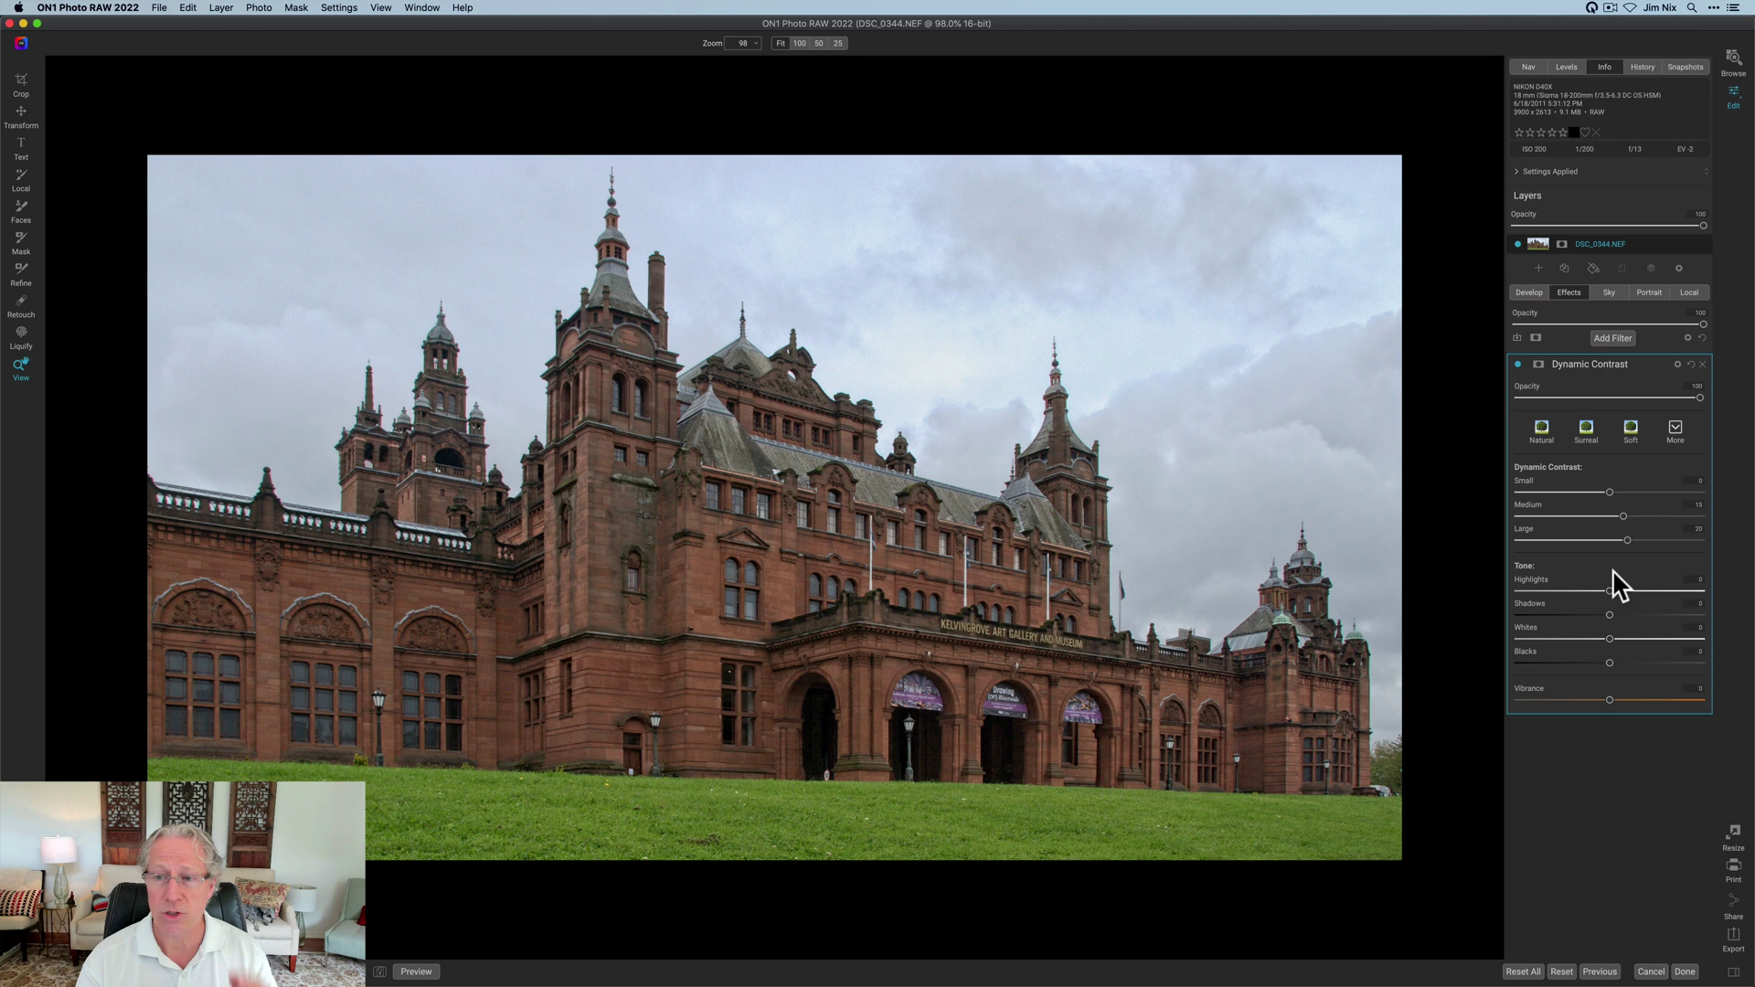
click(1538, 365)
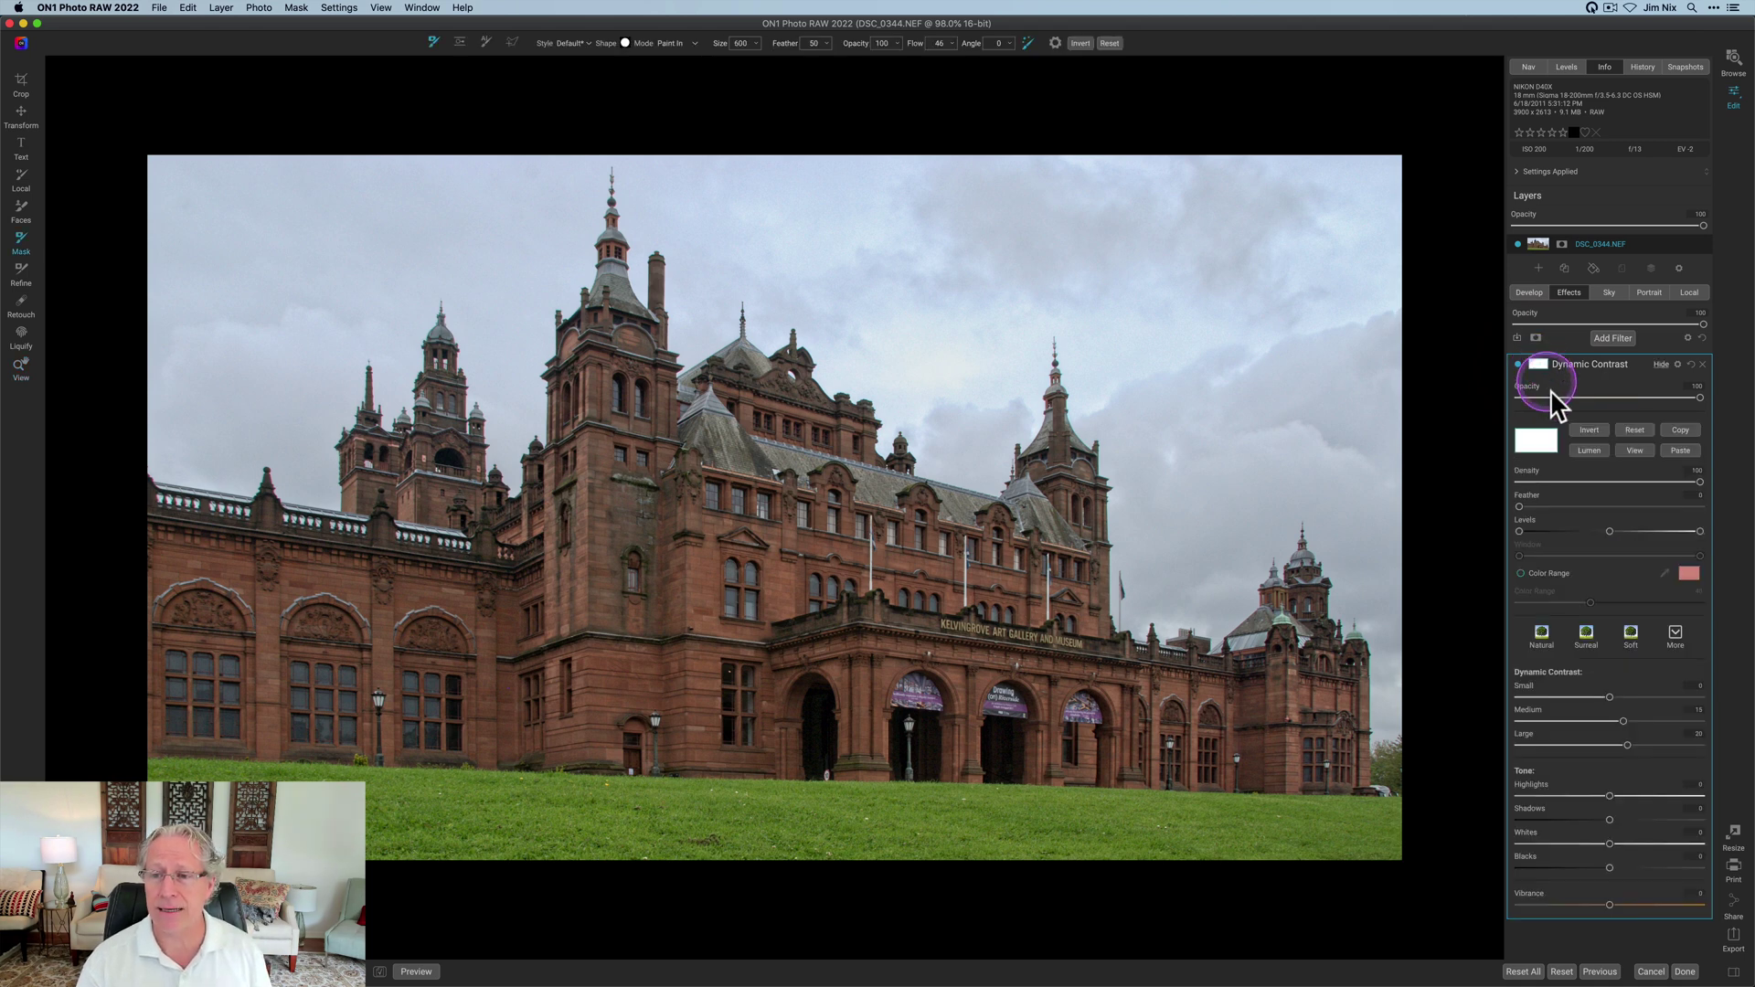
Give Dynamic Contrast a luminosity mask with levels tightened to whiten the sky, then invert it.
click(1593, 450)
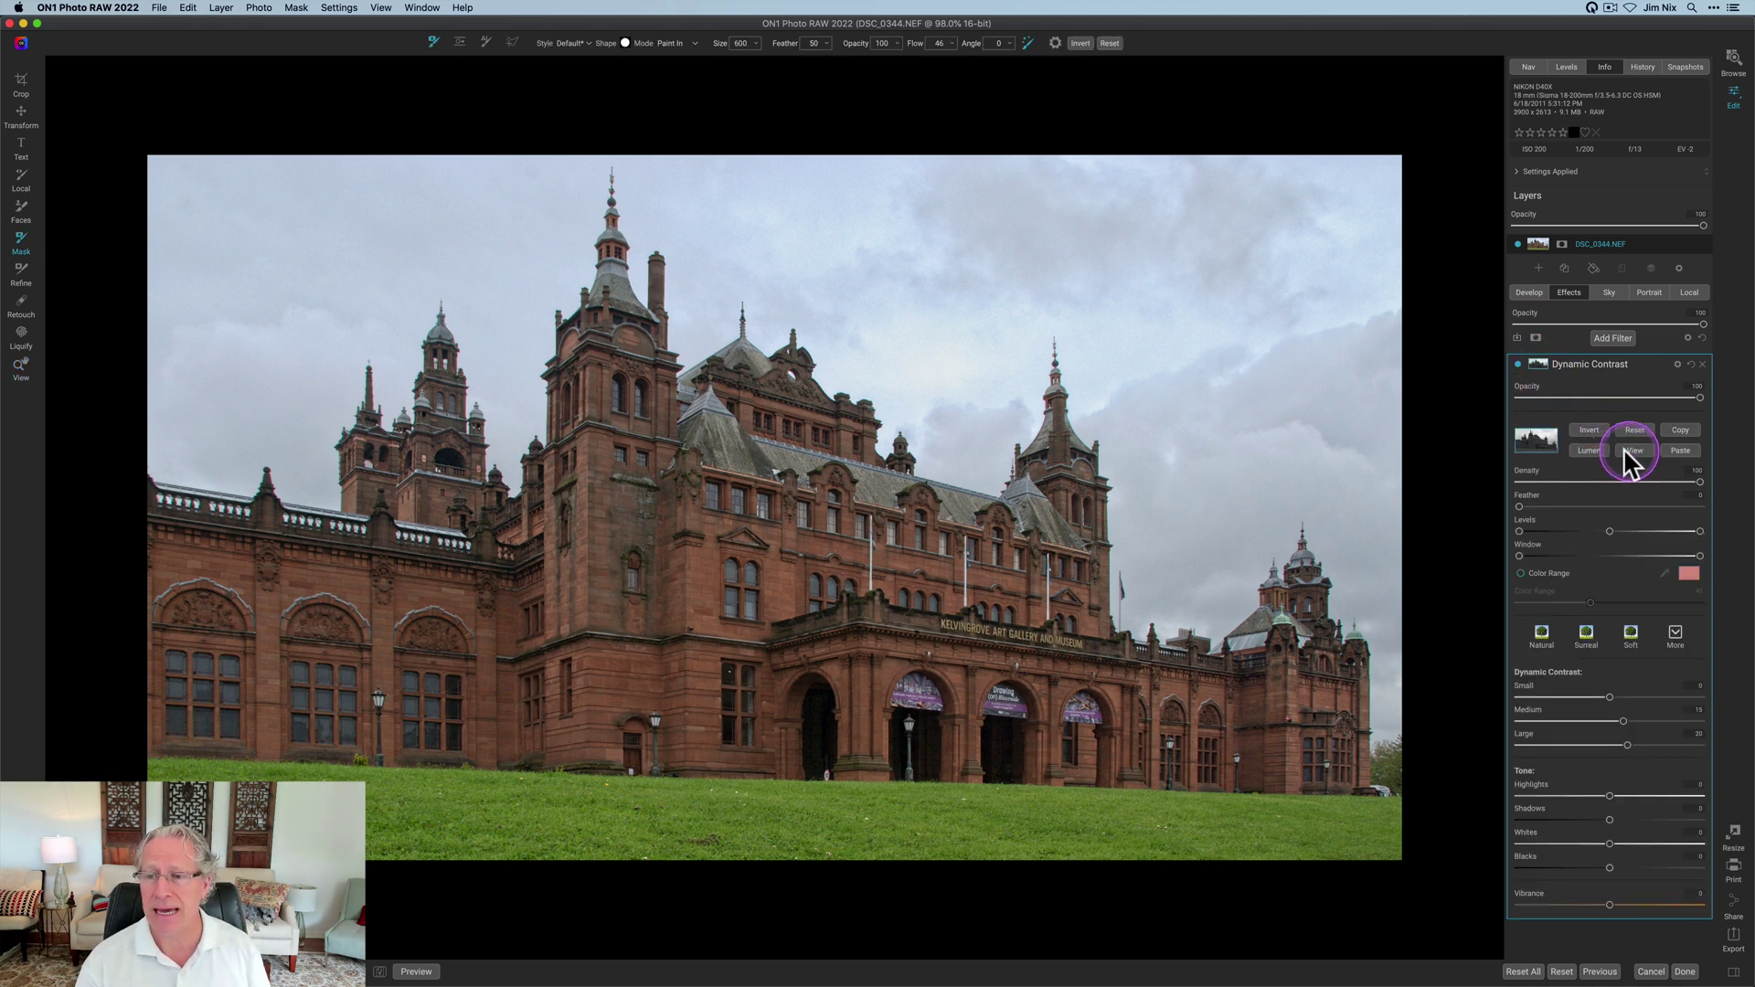
click(1630, 450)
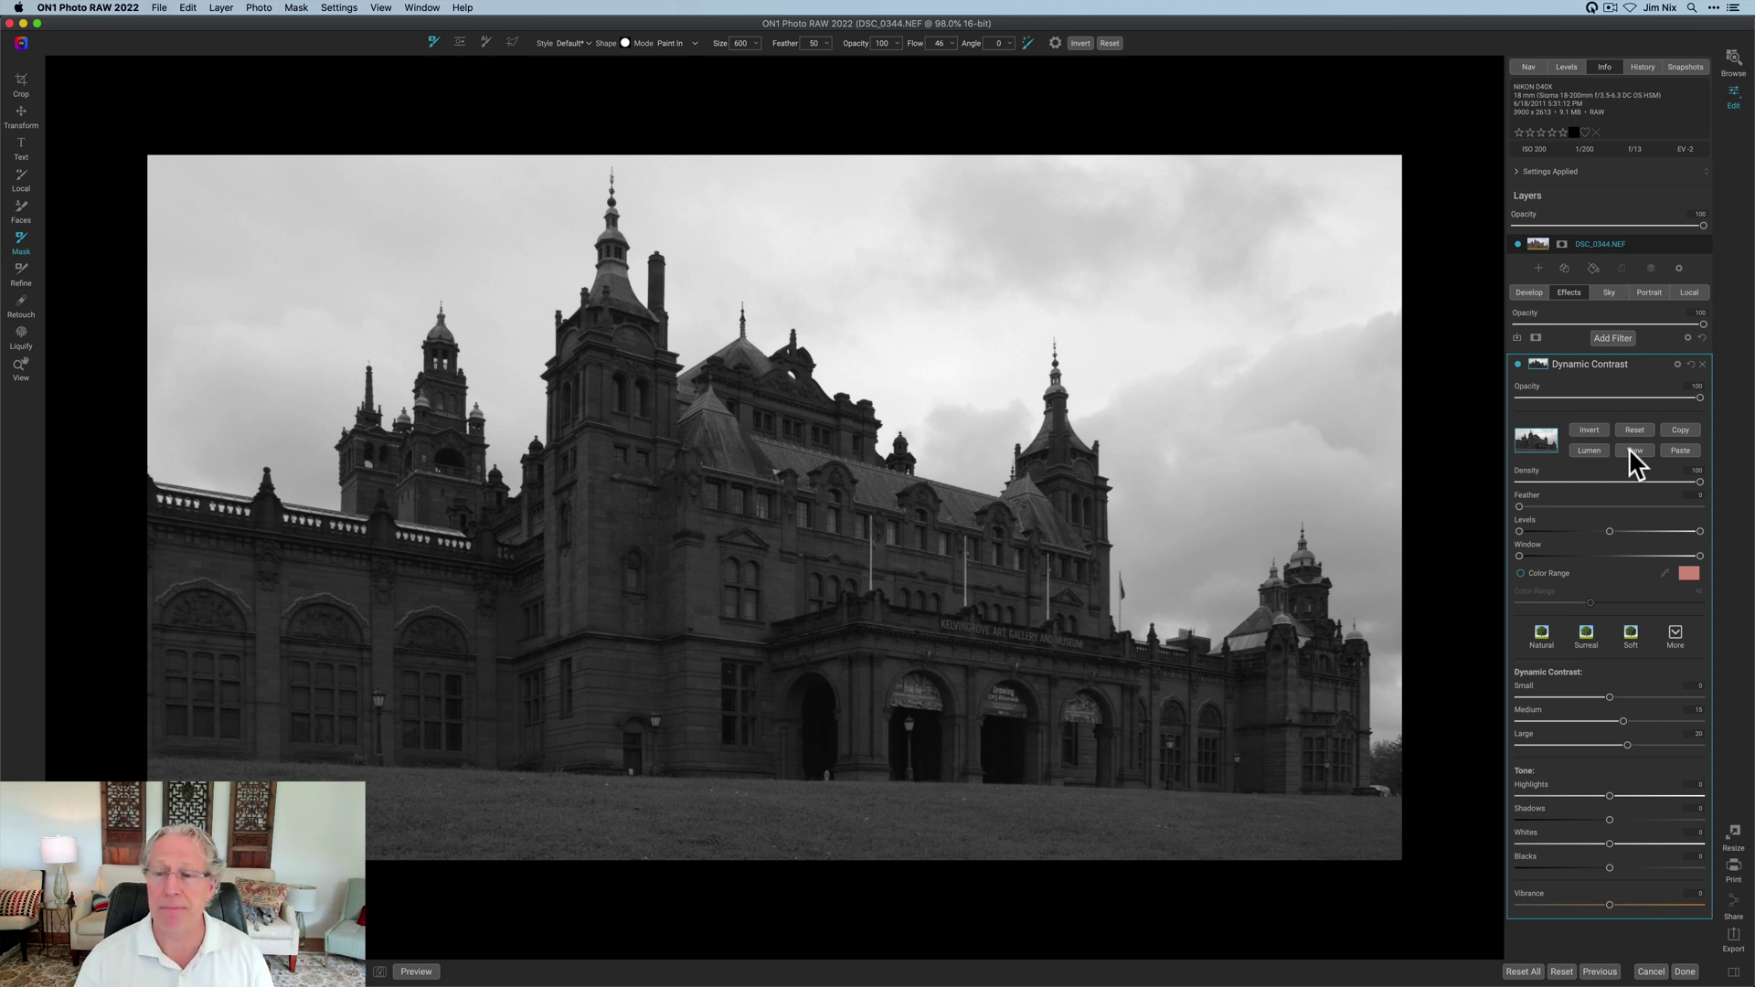
click(1611, 532)
mouse_move(1604, 532)
mouse_down()
mouse_move(1664, 535)
mouse_move(1613, 534)
mouse_up()
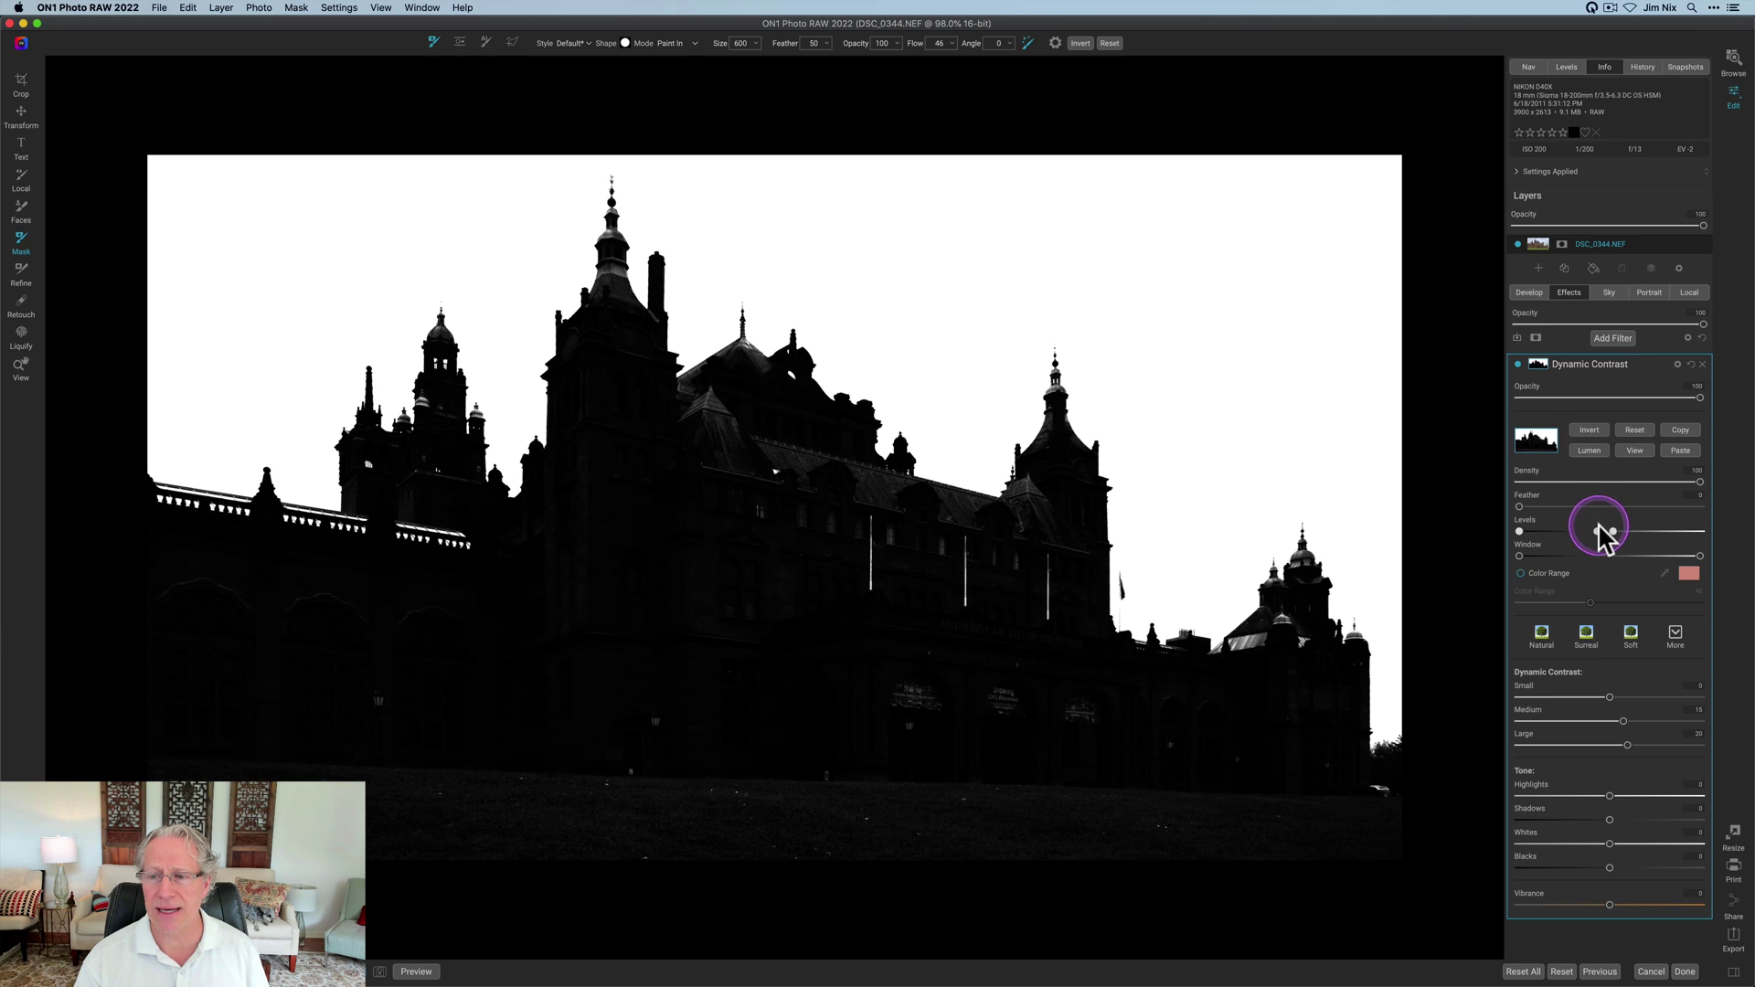
drag(1599, 529, 1598, 530)
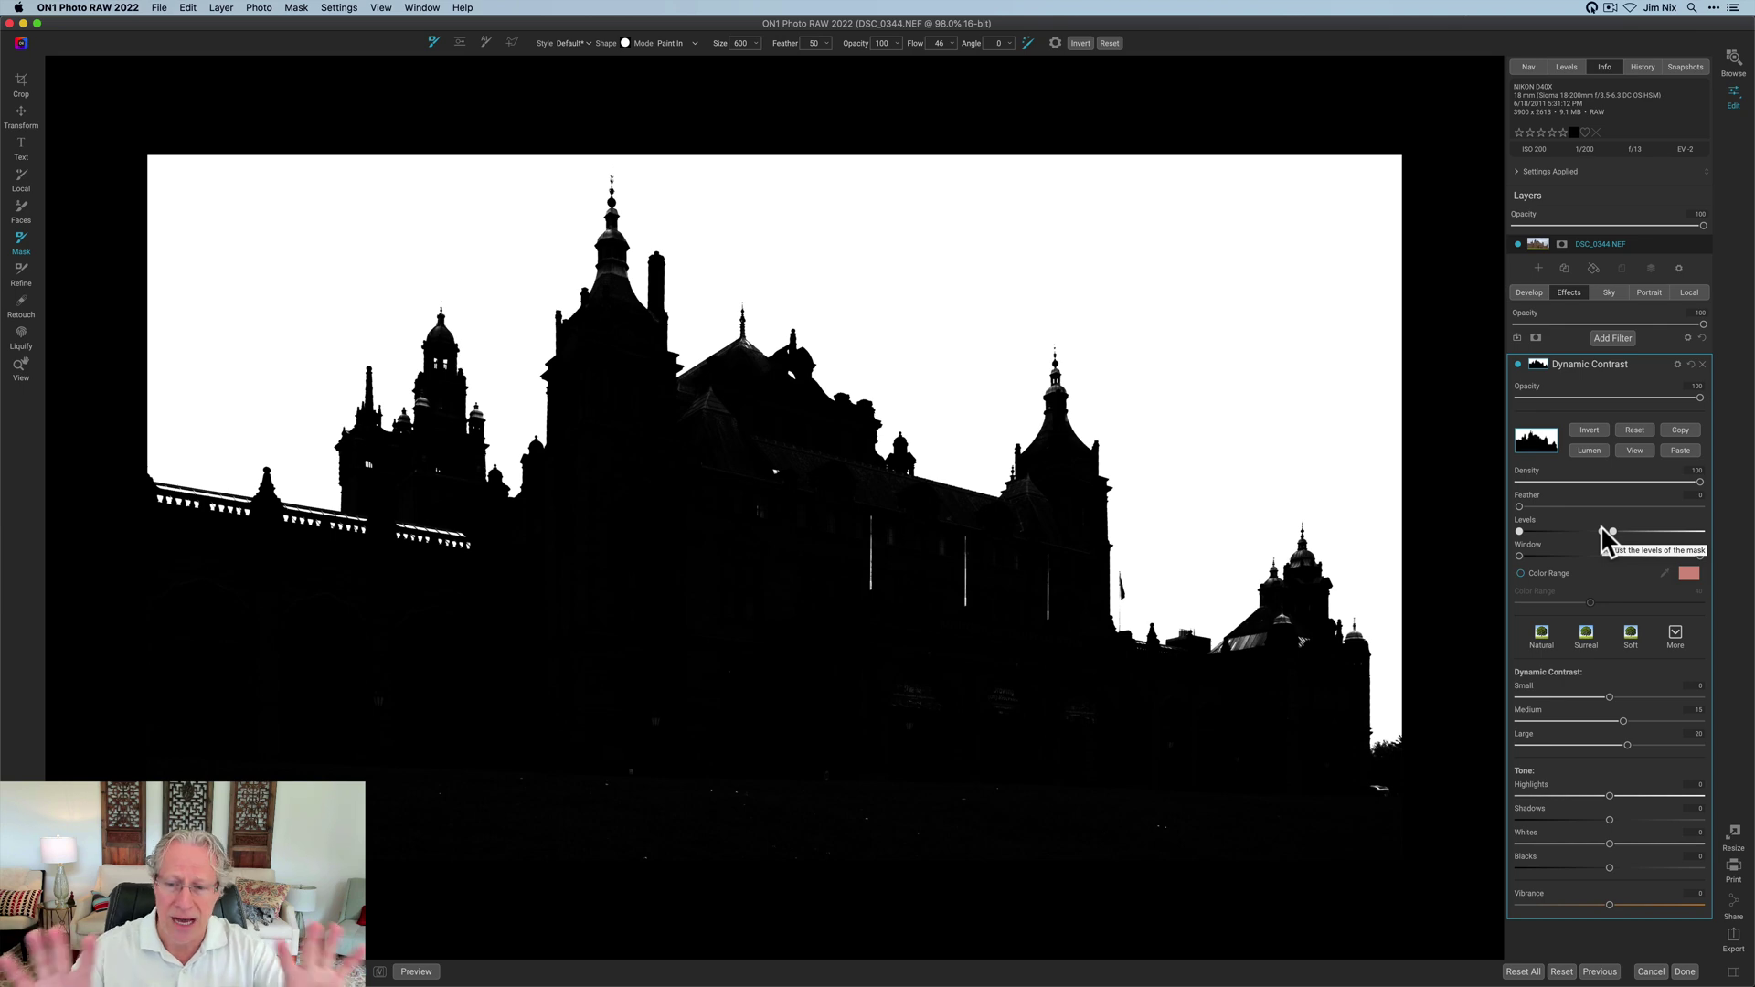
click(1634, 450)
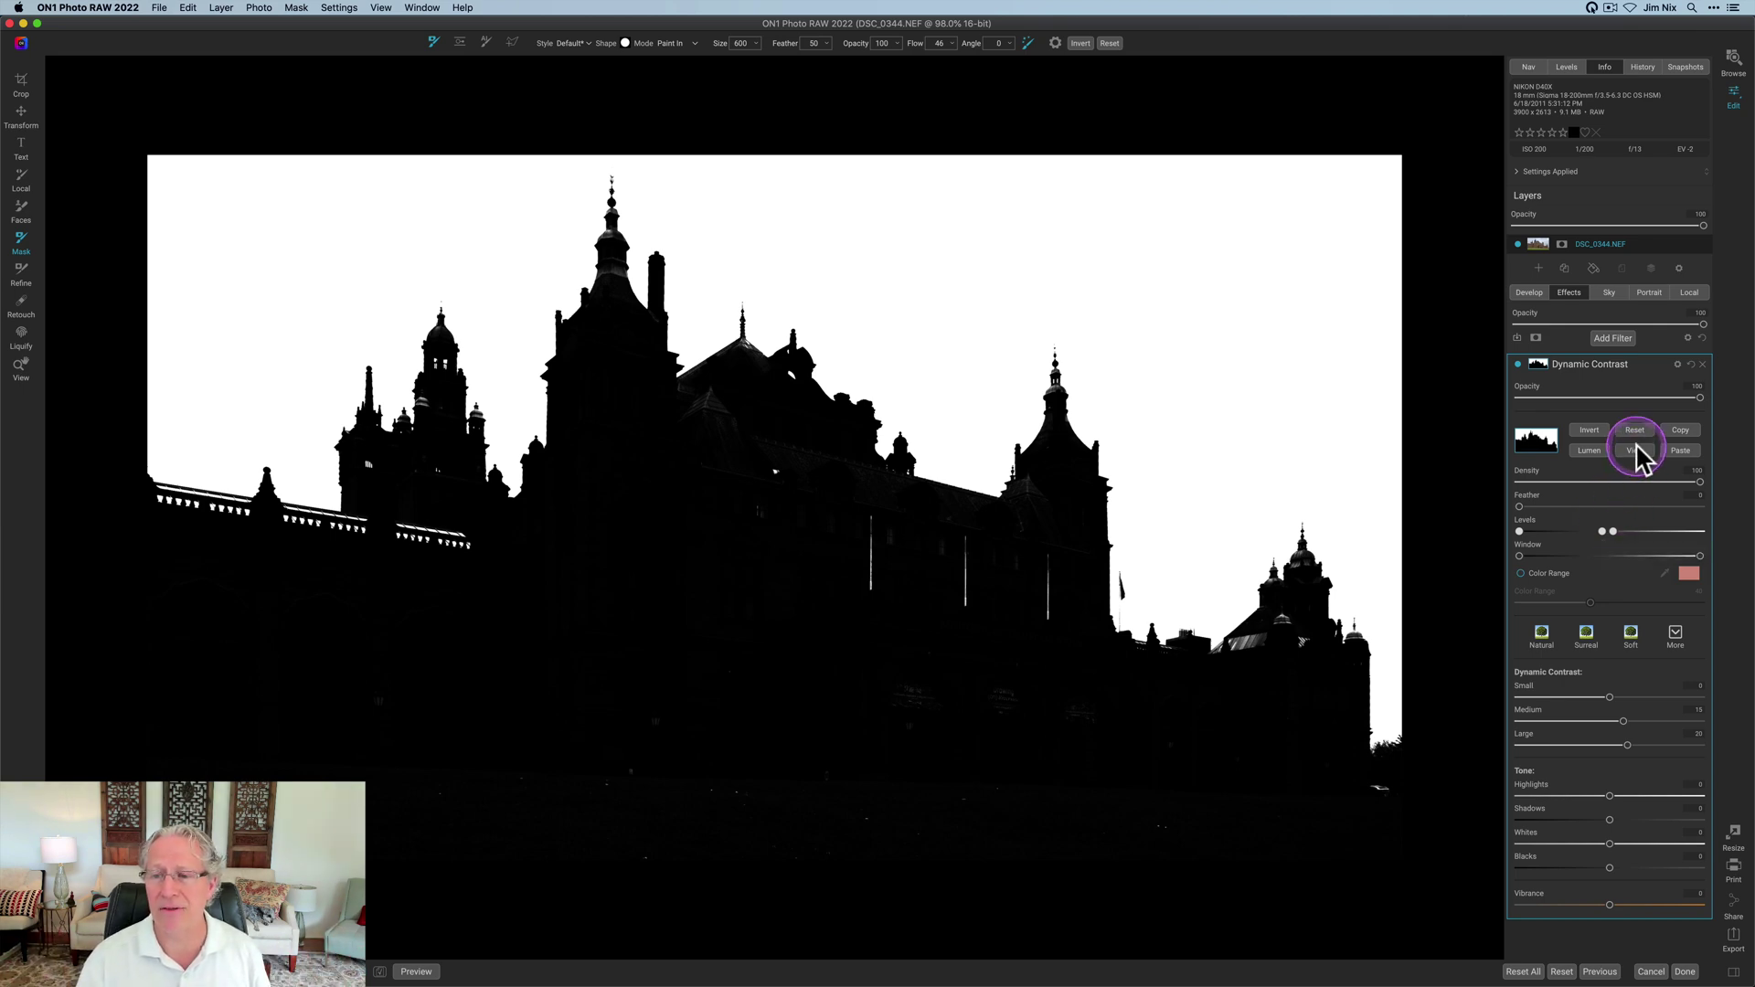
click(1584, 426)
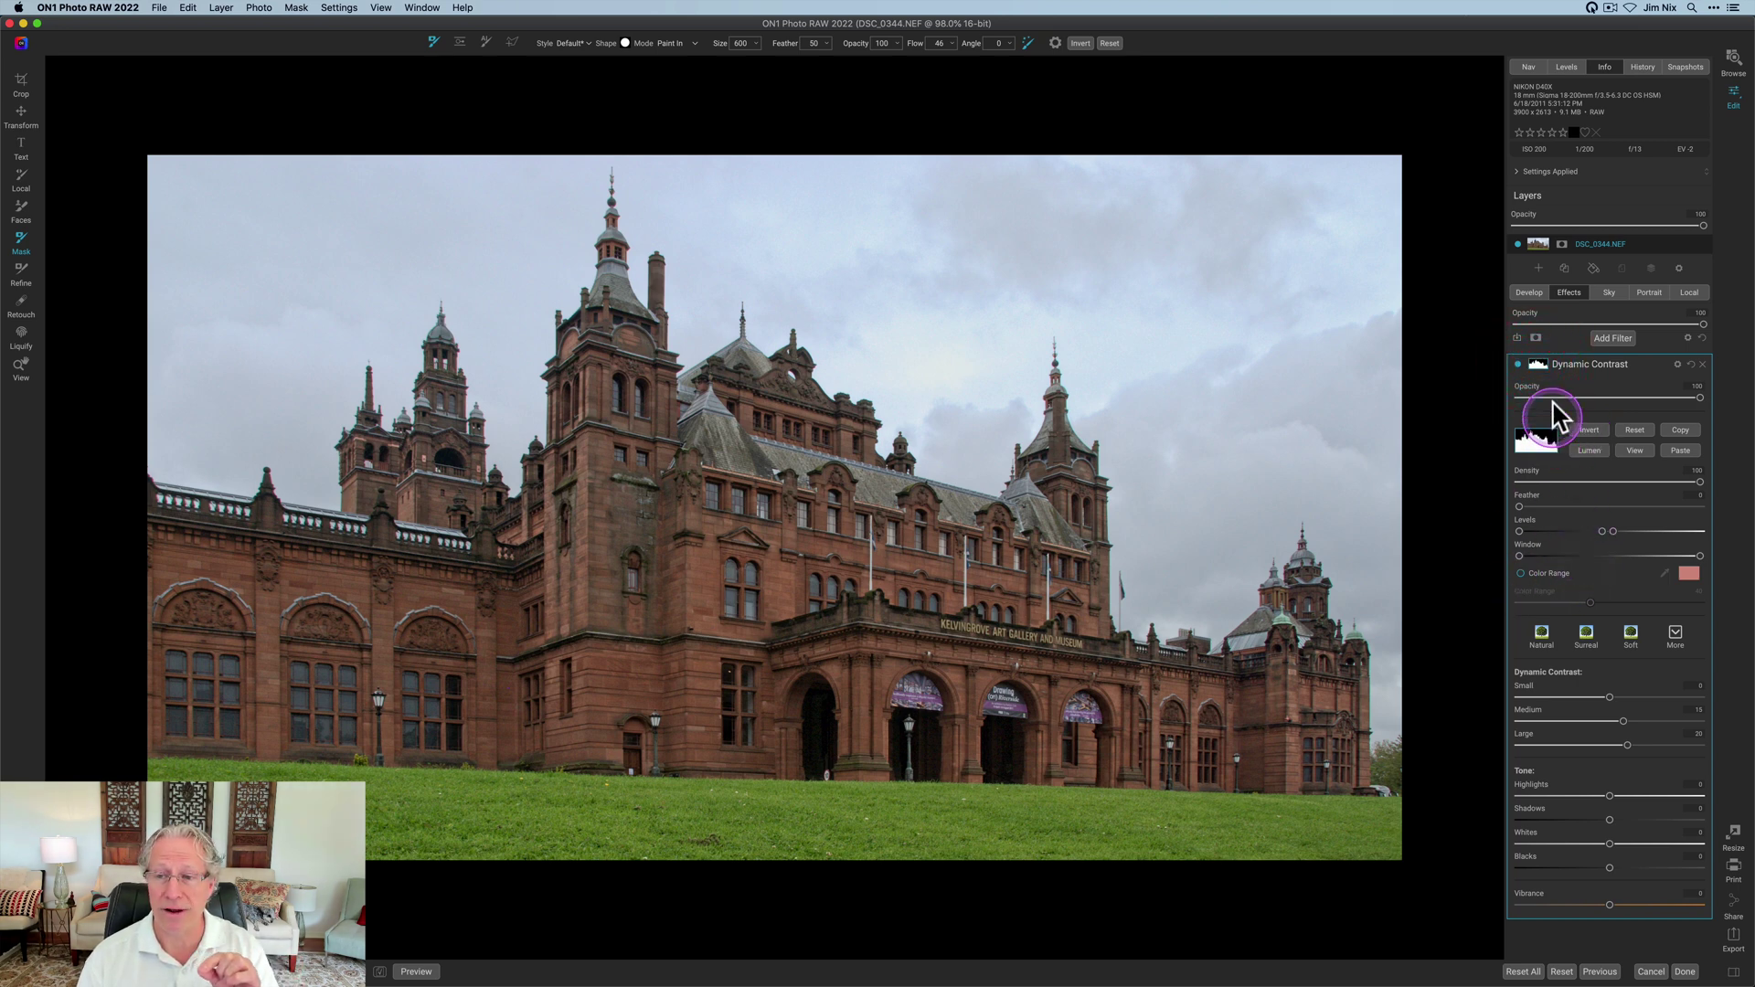
click(1537, 364)
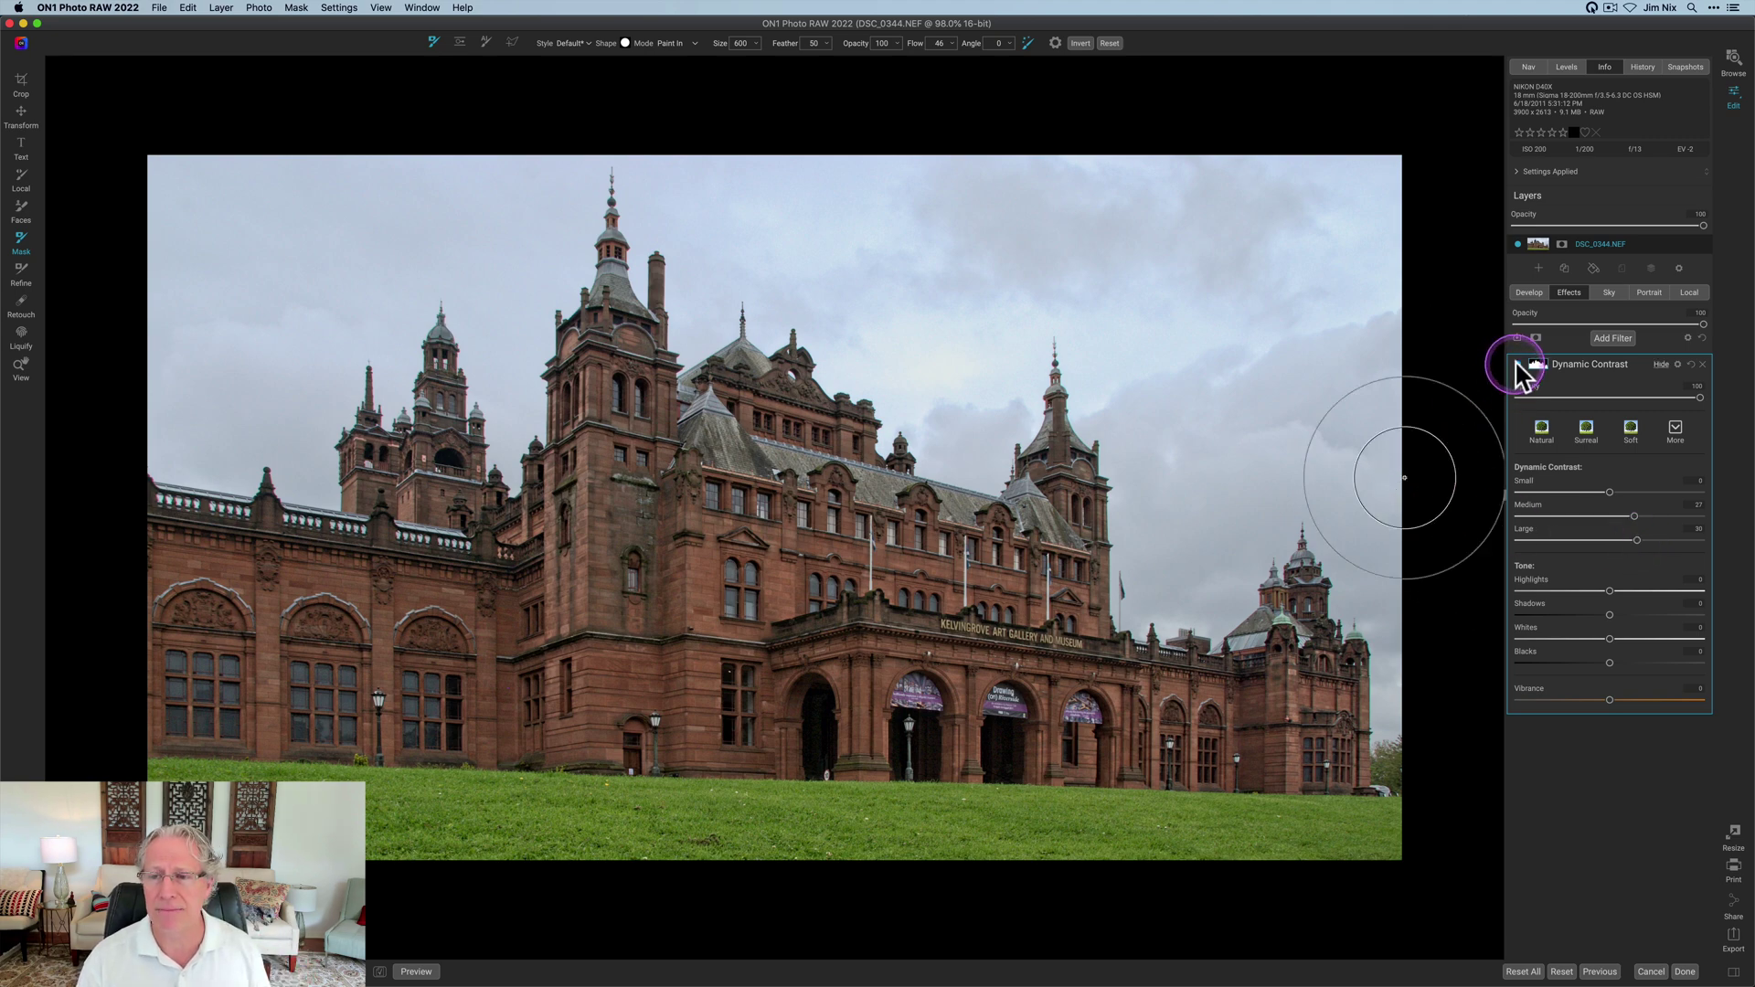
Toggle Dynamic Contrast off and on to compare, then reopen its mask settings.
key(z)
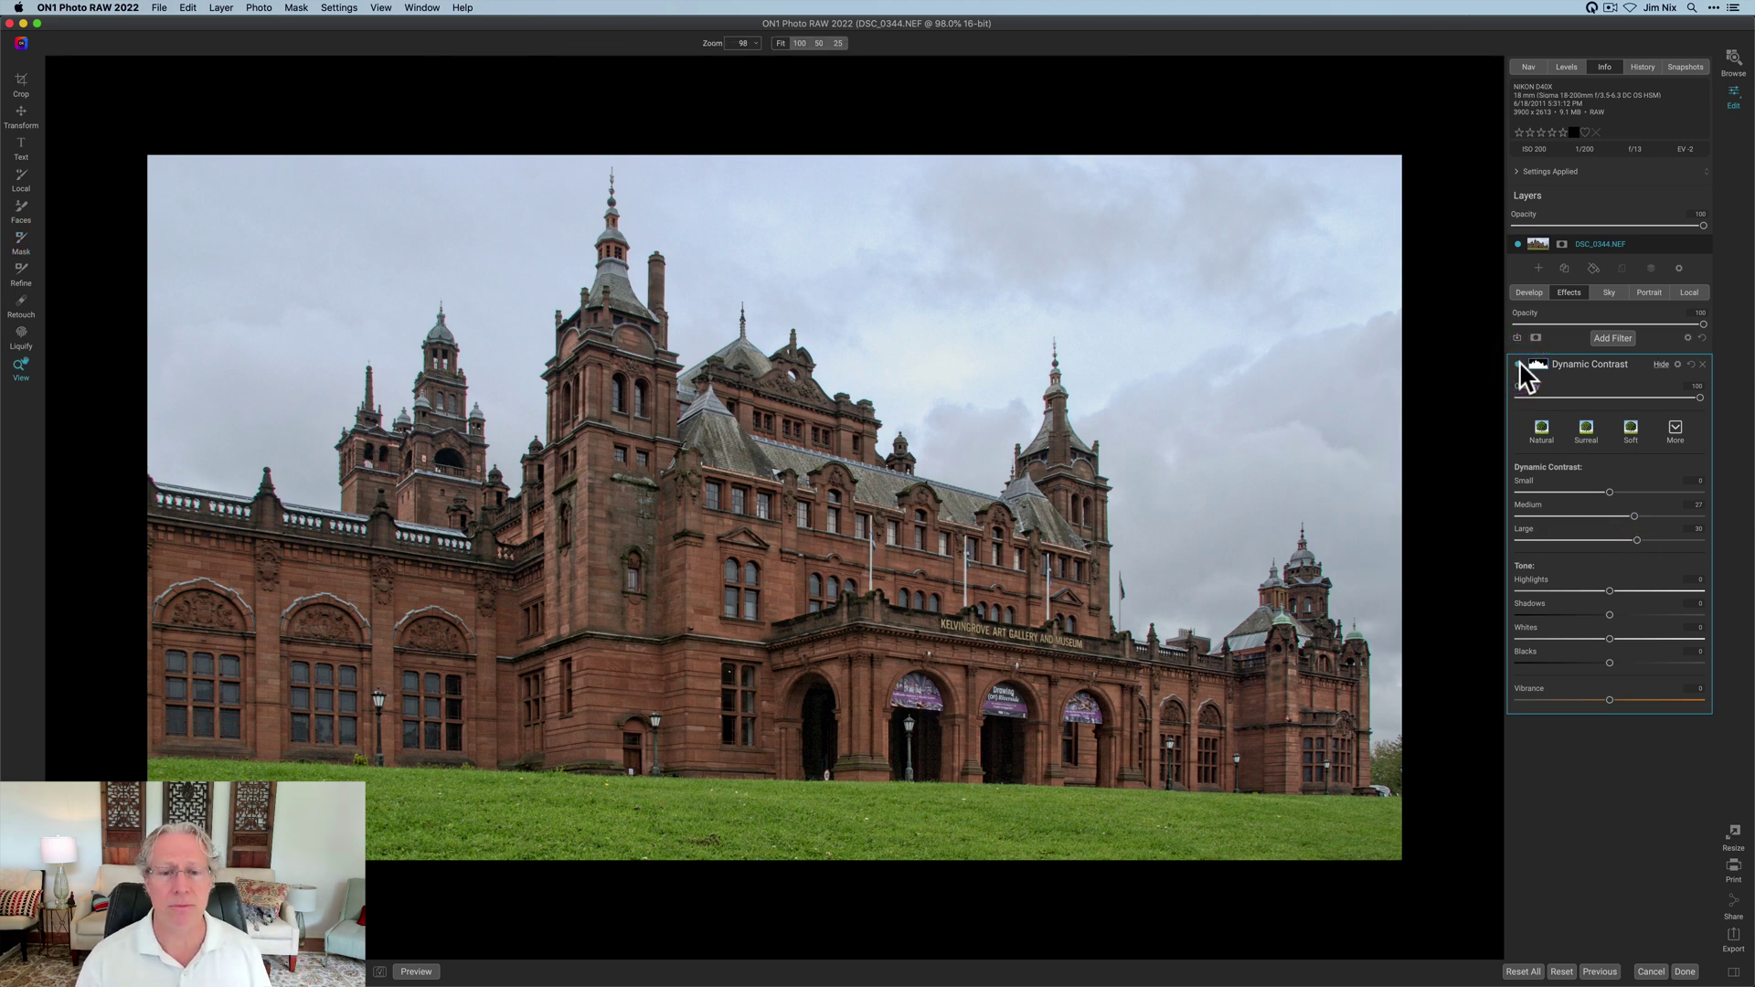
click(1519, 365)
click(1519, 364)
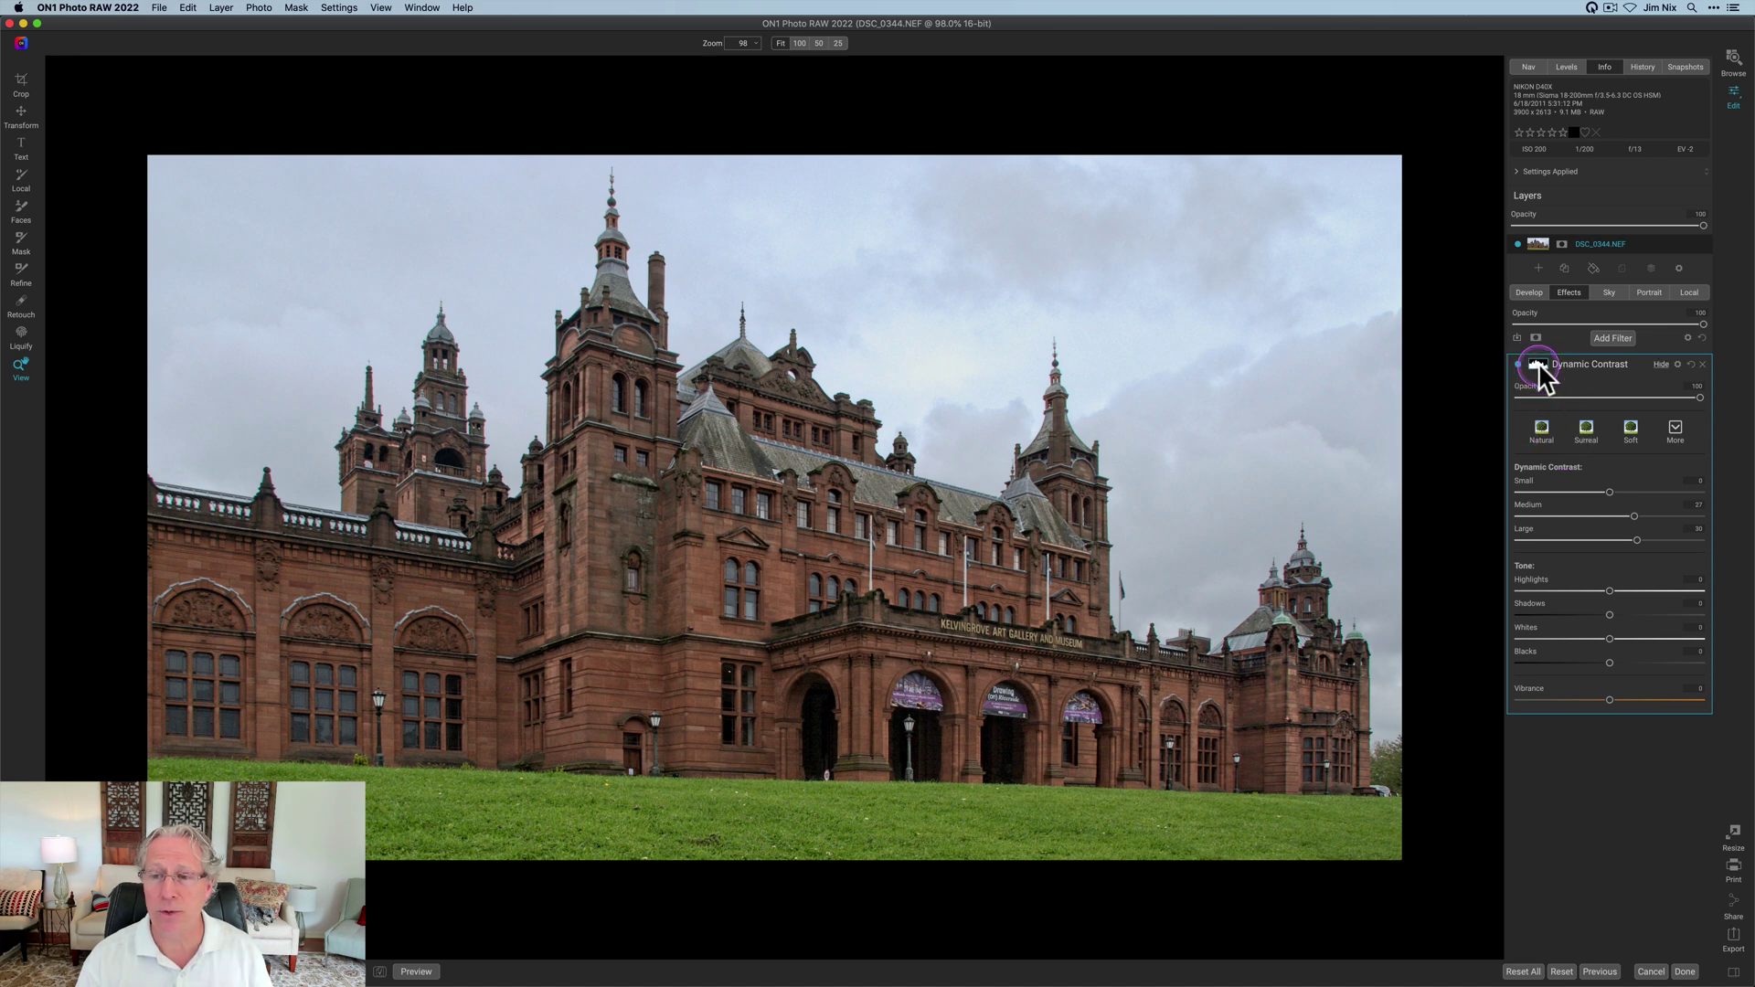
click(1537, 365)
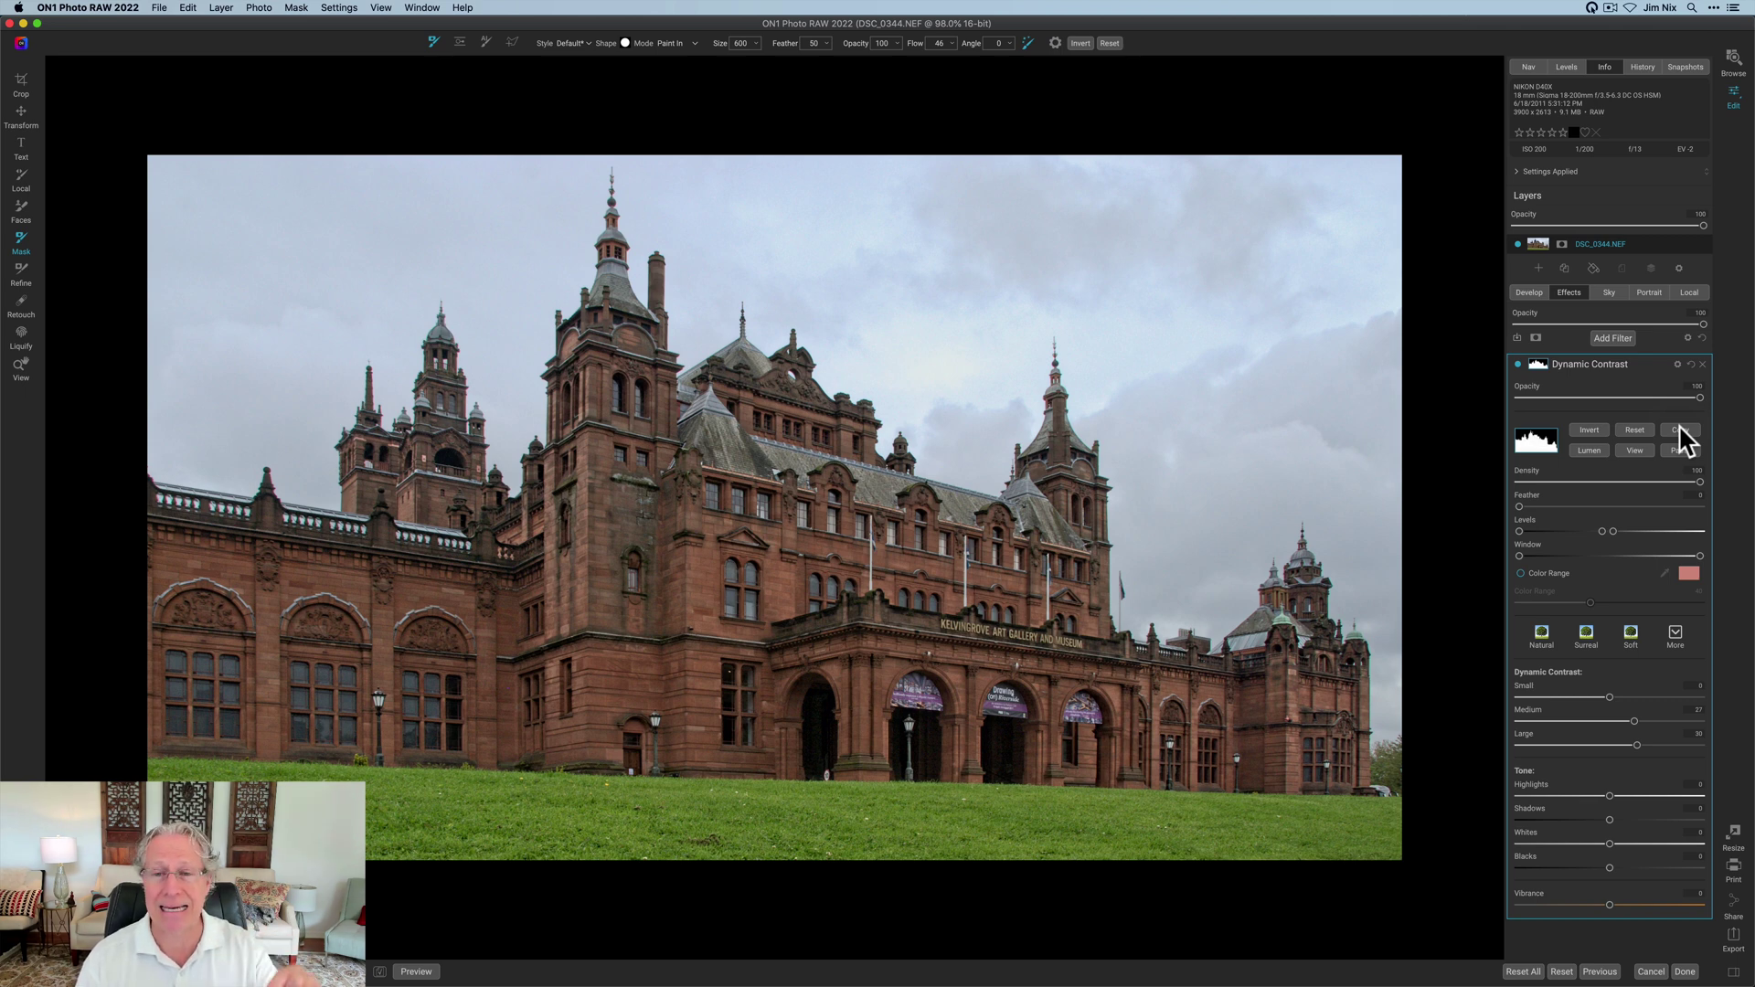
Add a Tone Enhancer filter with a luminosity mask on the building.
click(1608, 338)
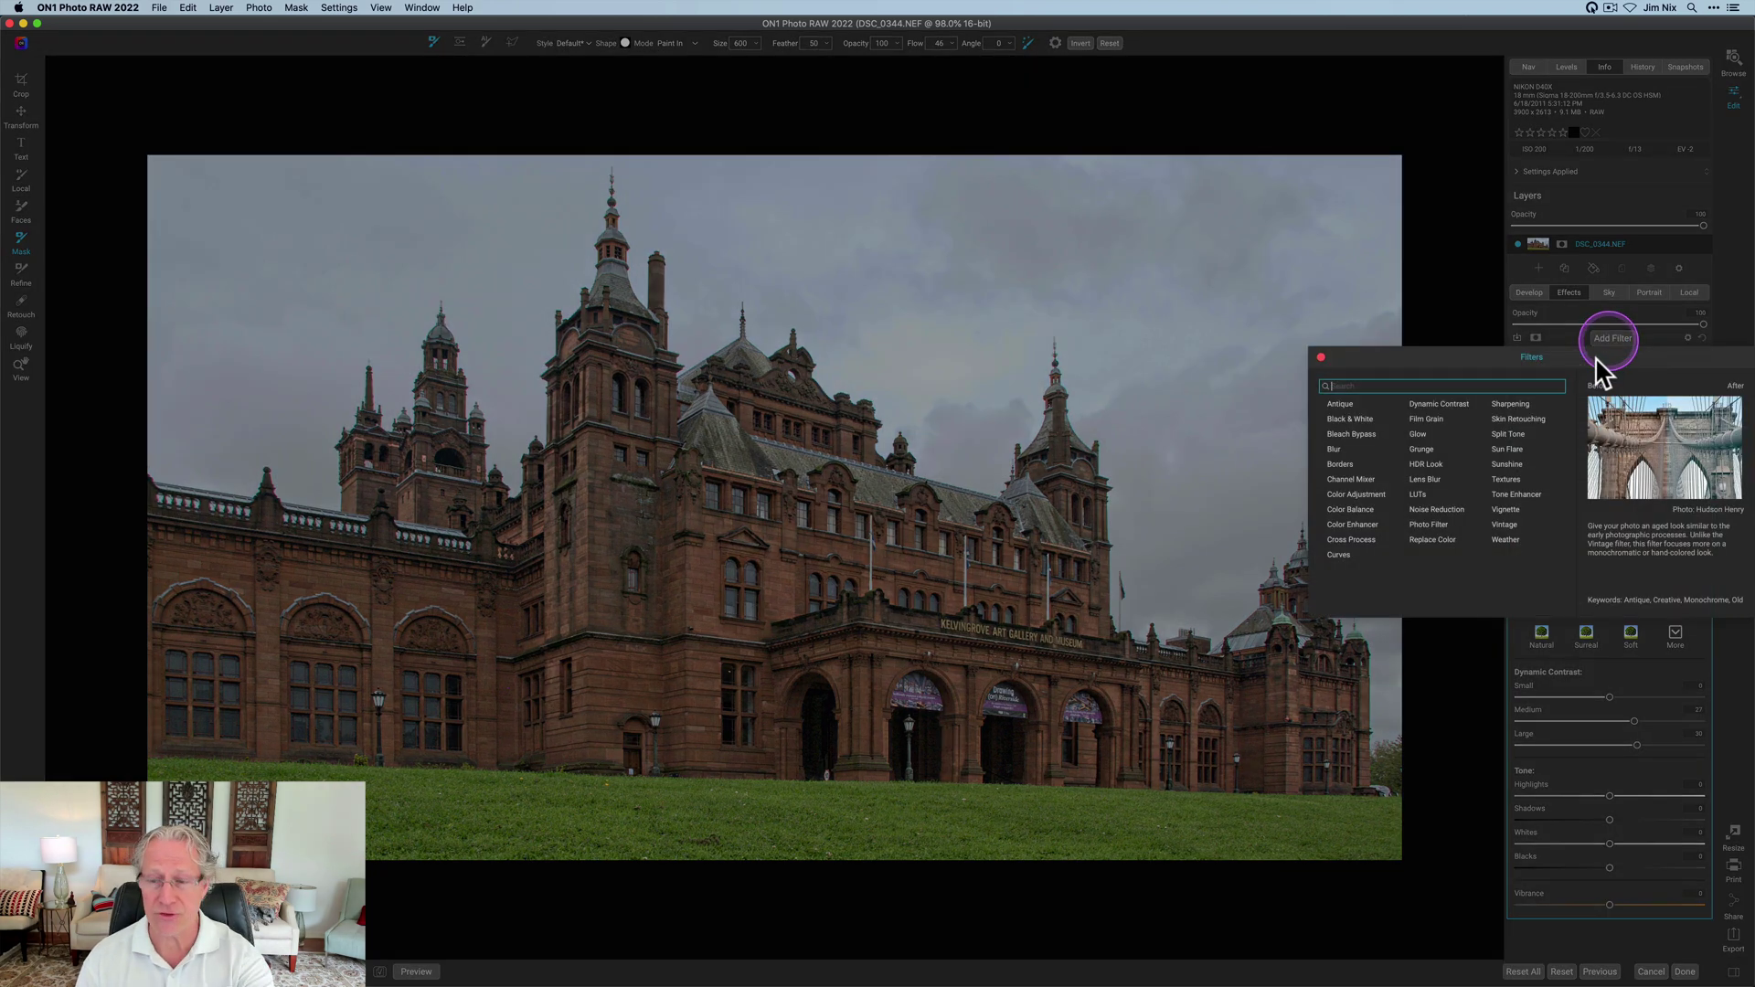
click(1513, 495)
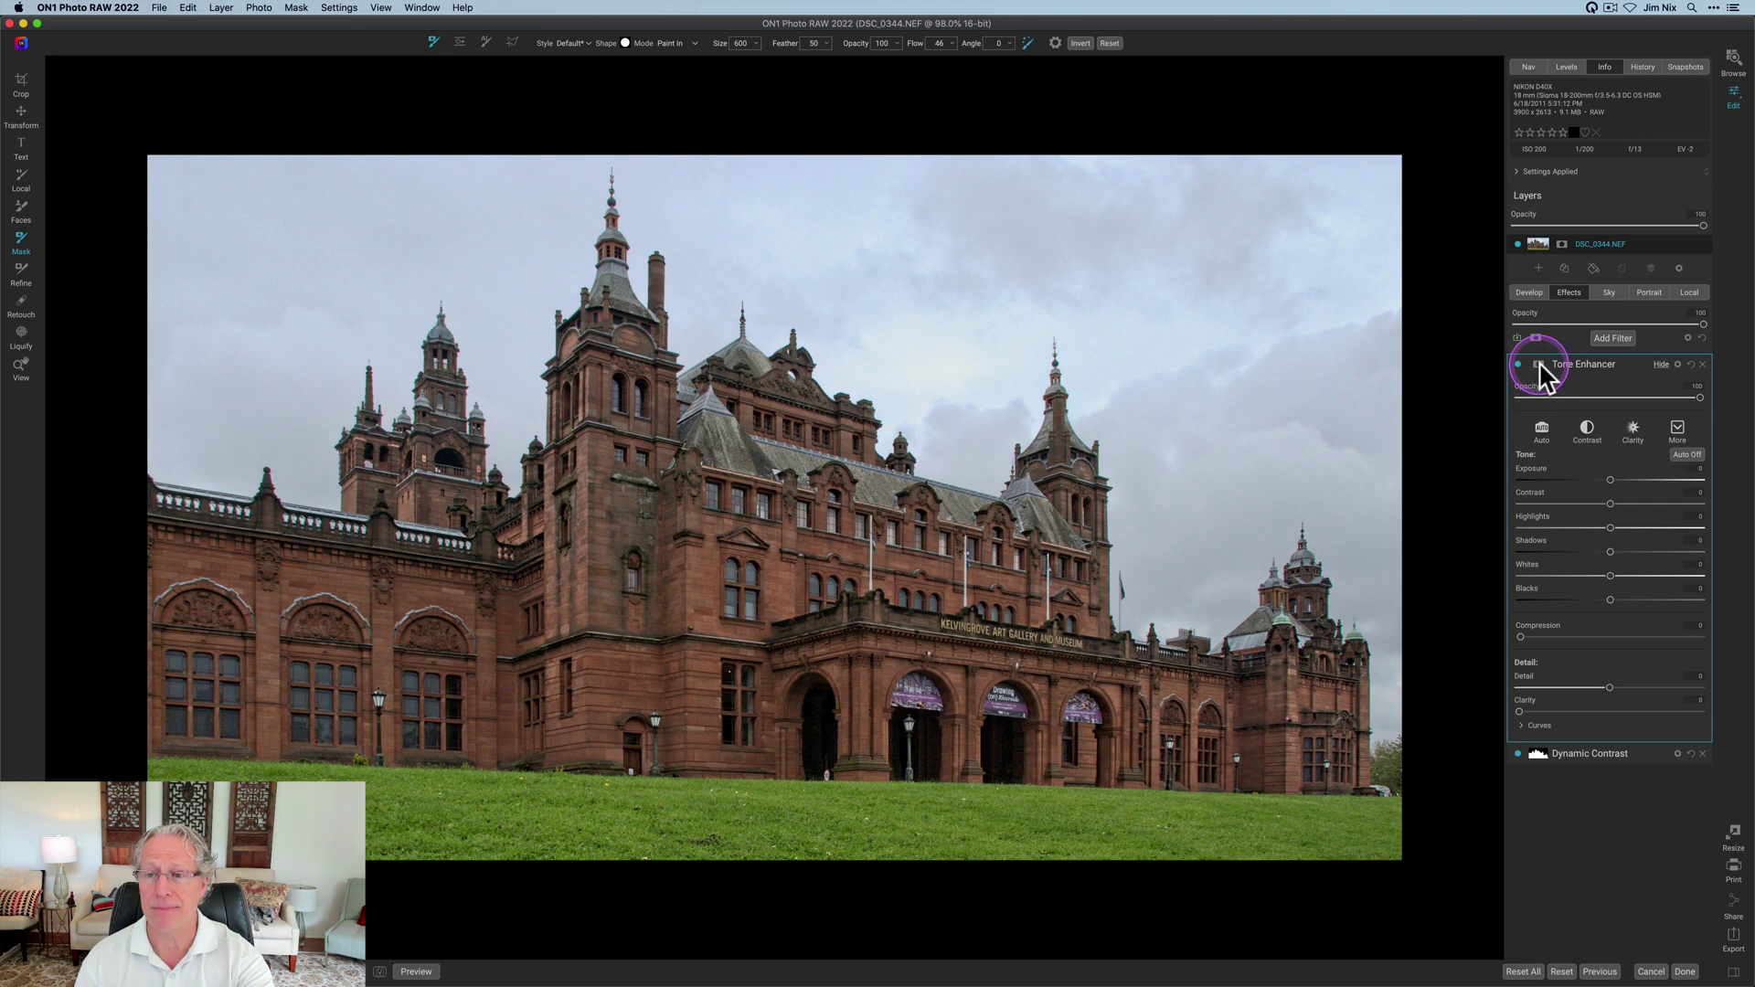
click(1539, 363)
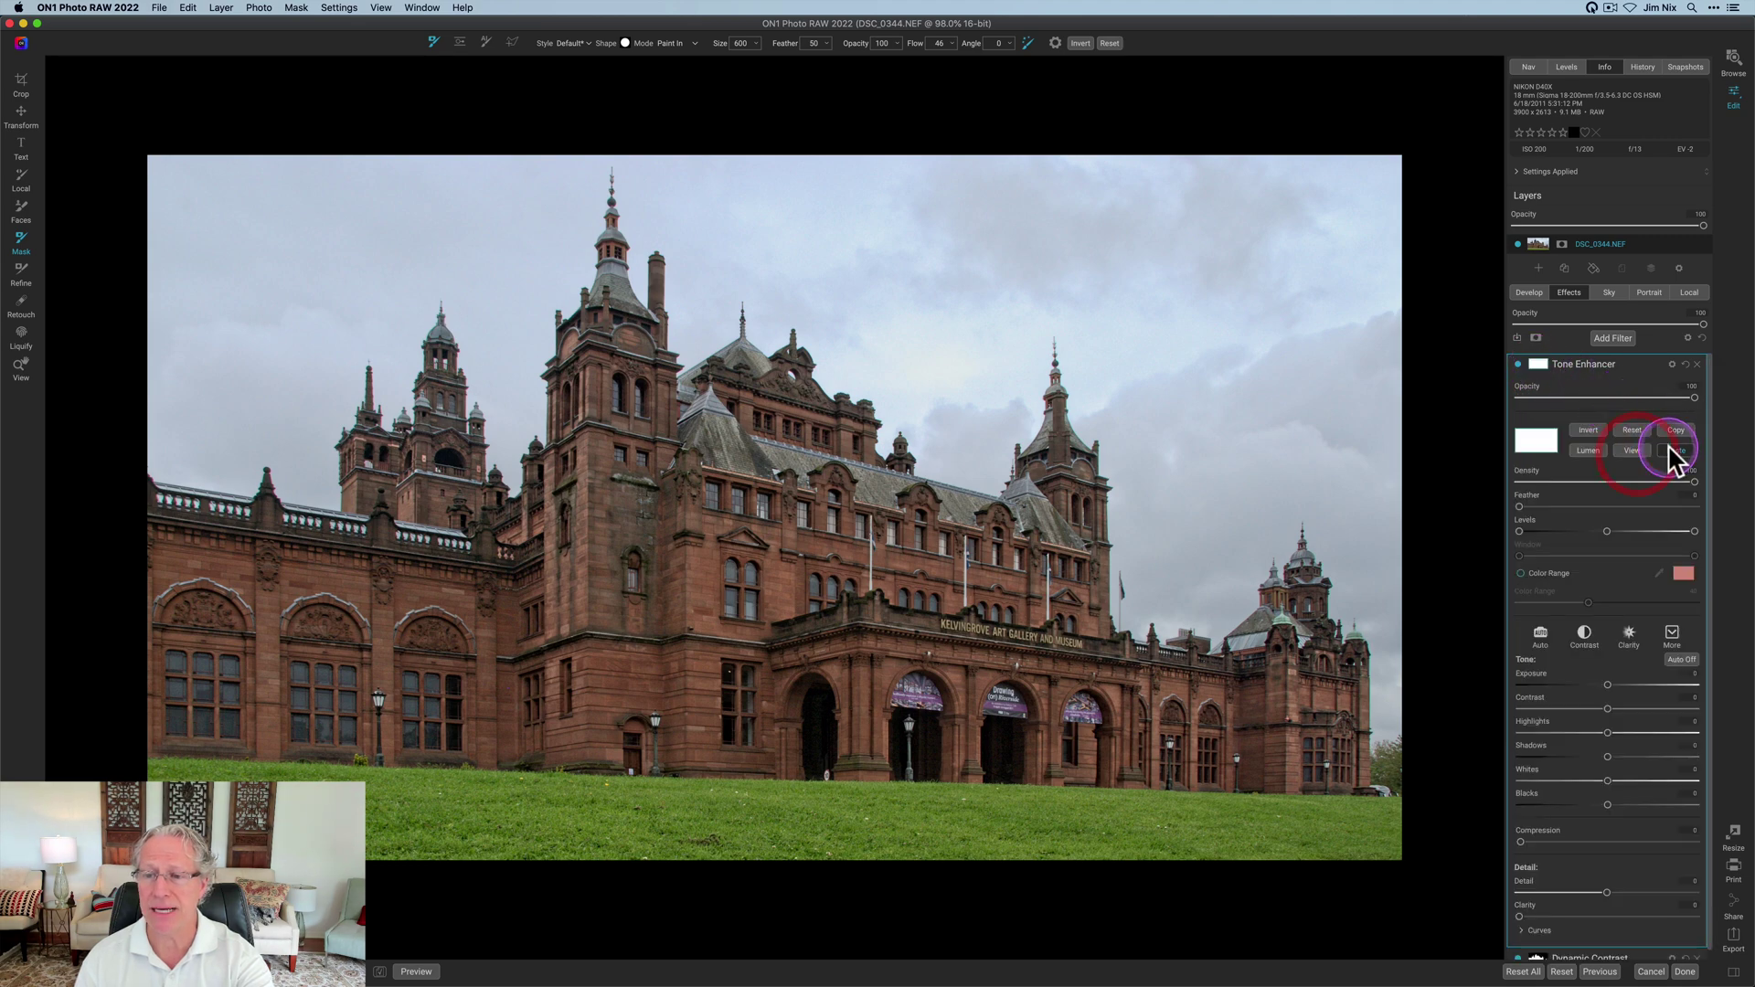
click(1587, 450)
click(1635, 453)
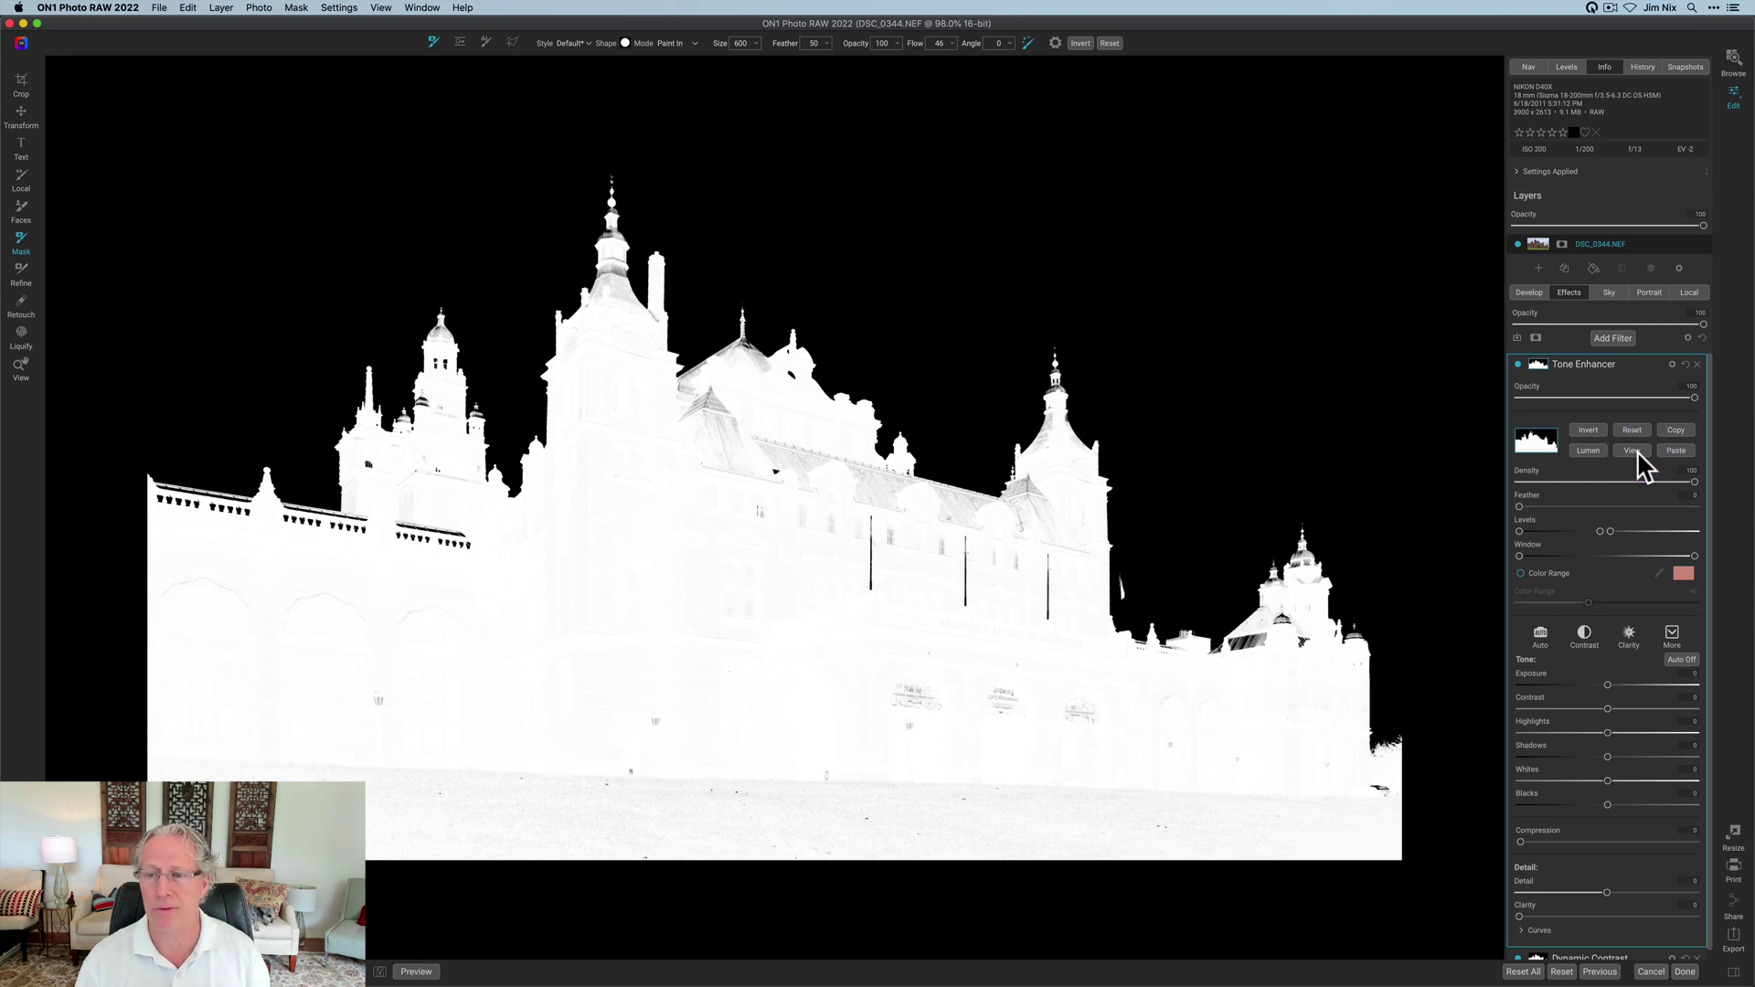
click(1539, 365)
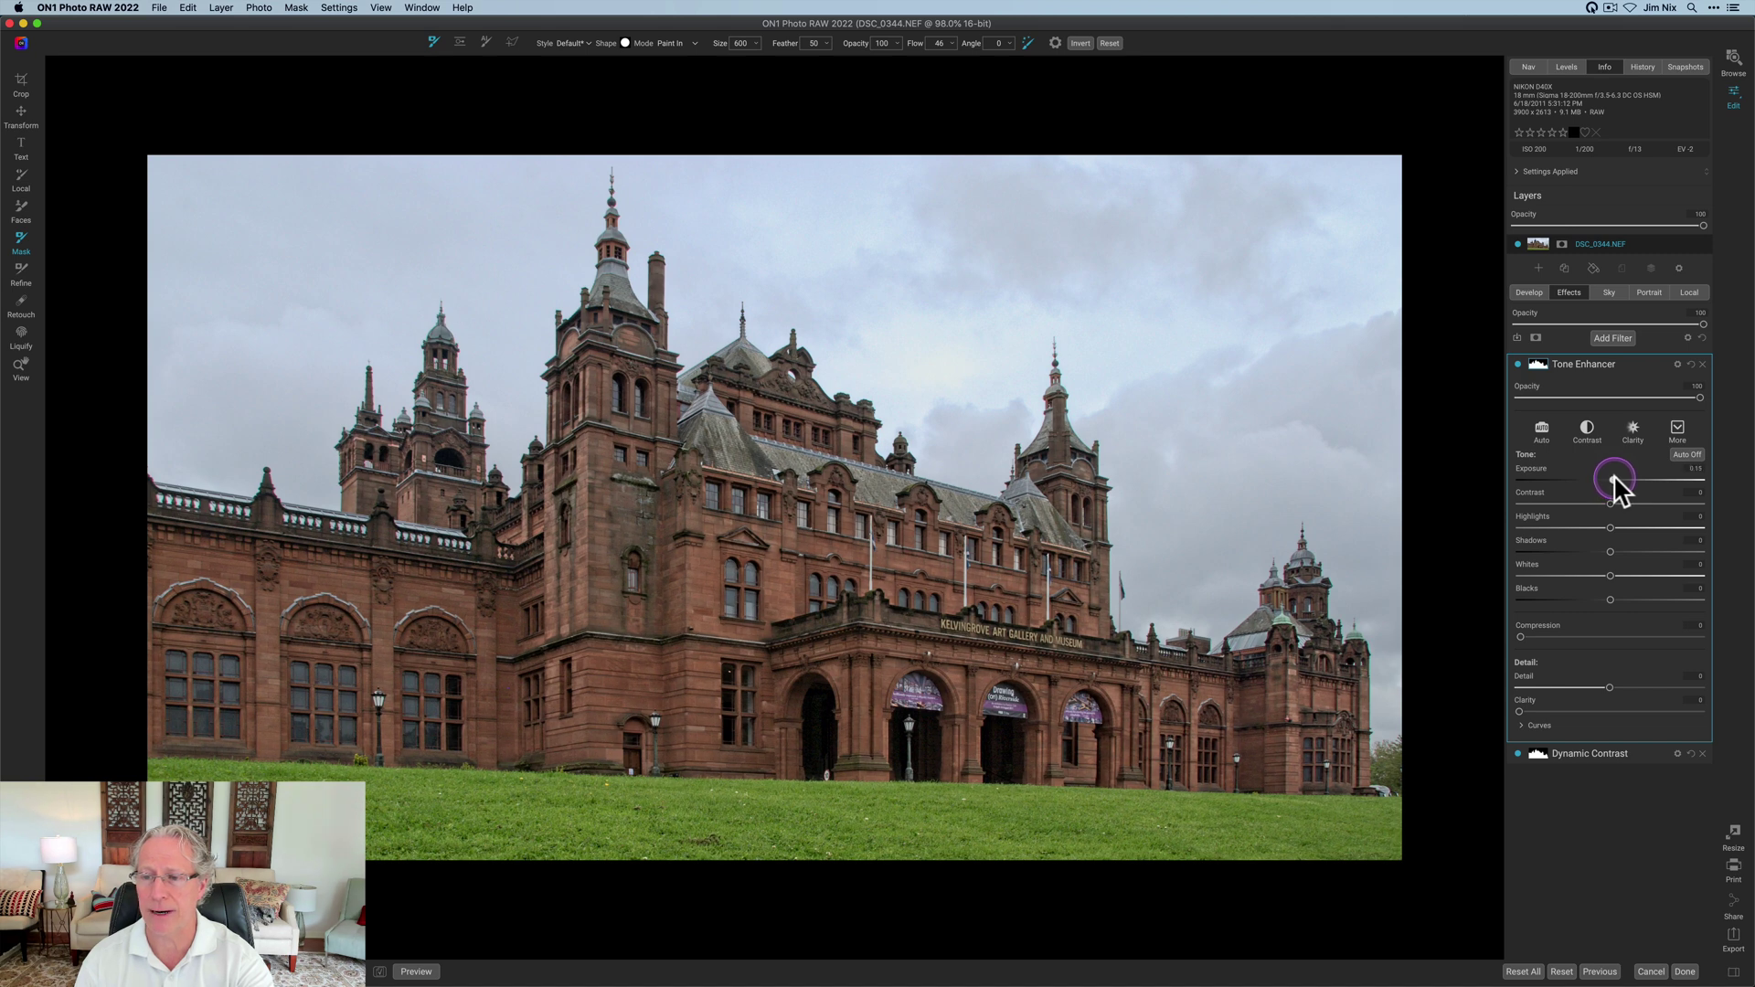
Set Tone Enhancer exposure to 0.35 and contrast to 15, comparing it off and on.
drag(1614, 474, 1641, 505)
click(1519, 365)
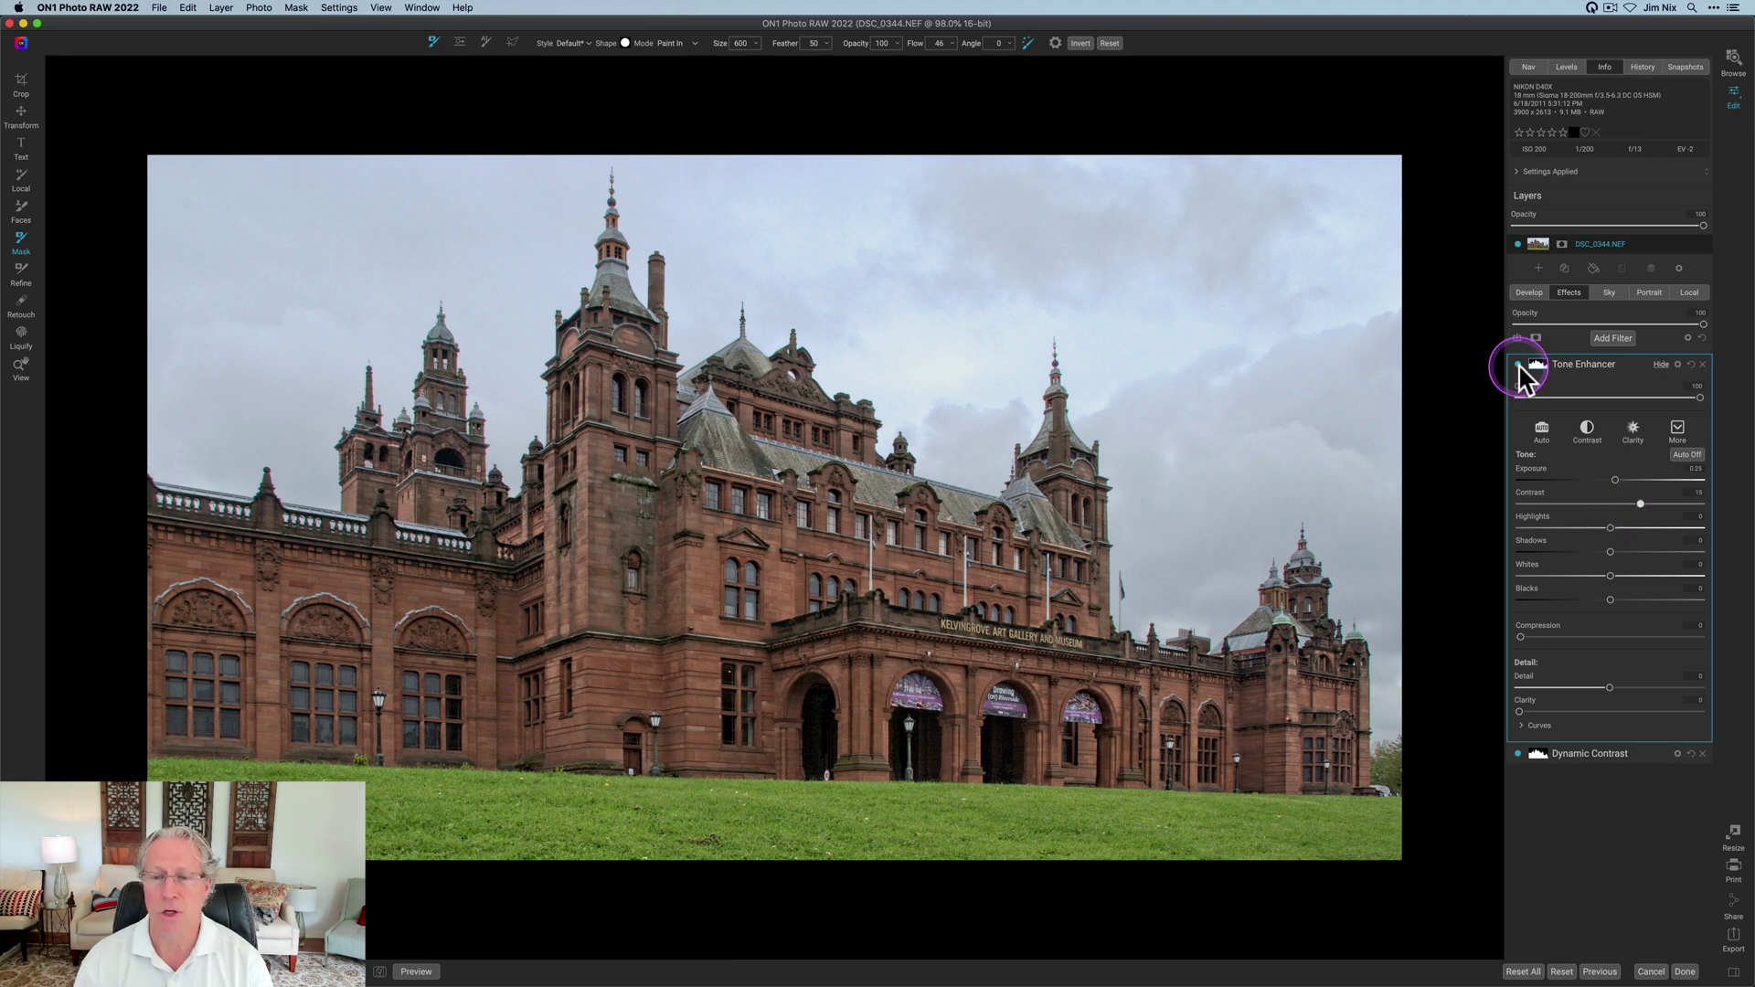
click(1518, 365)
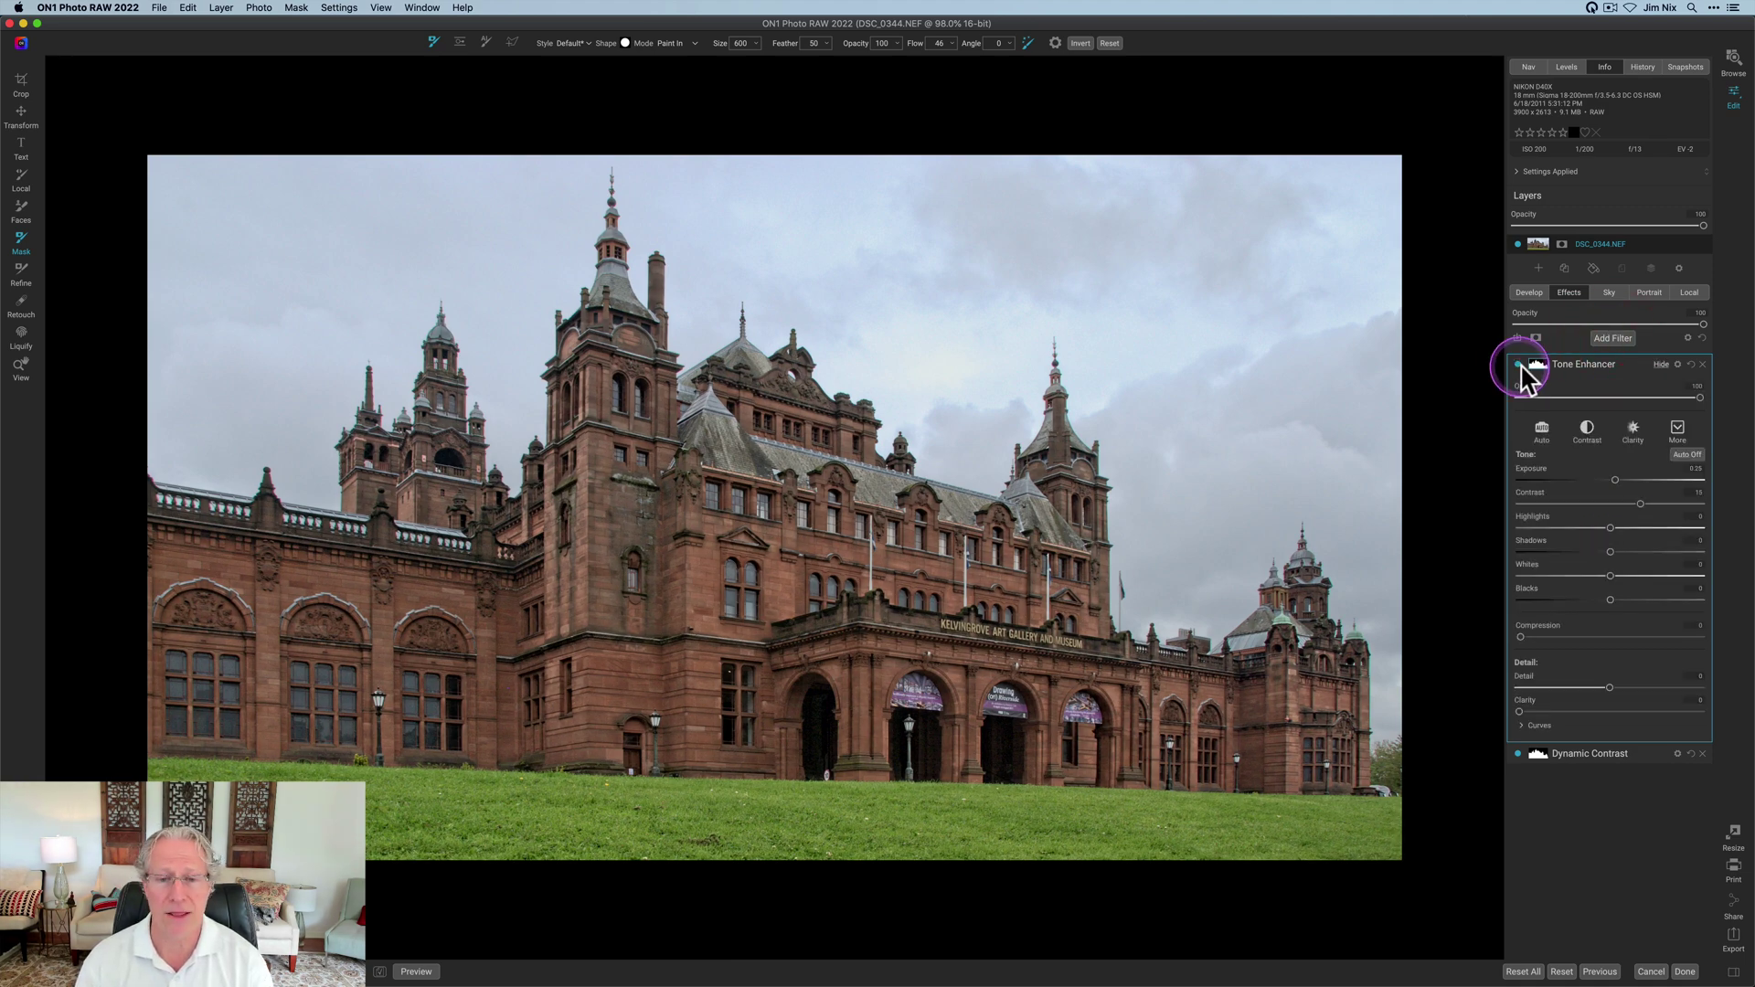
click(1603, 338)
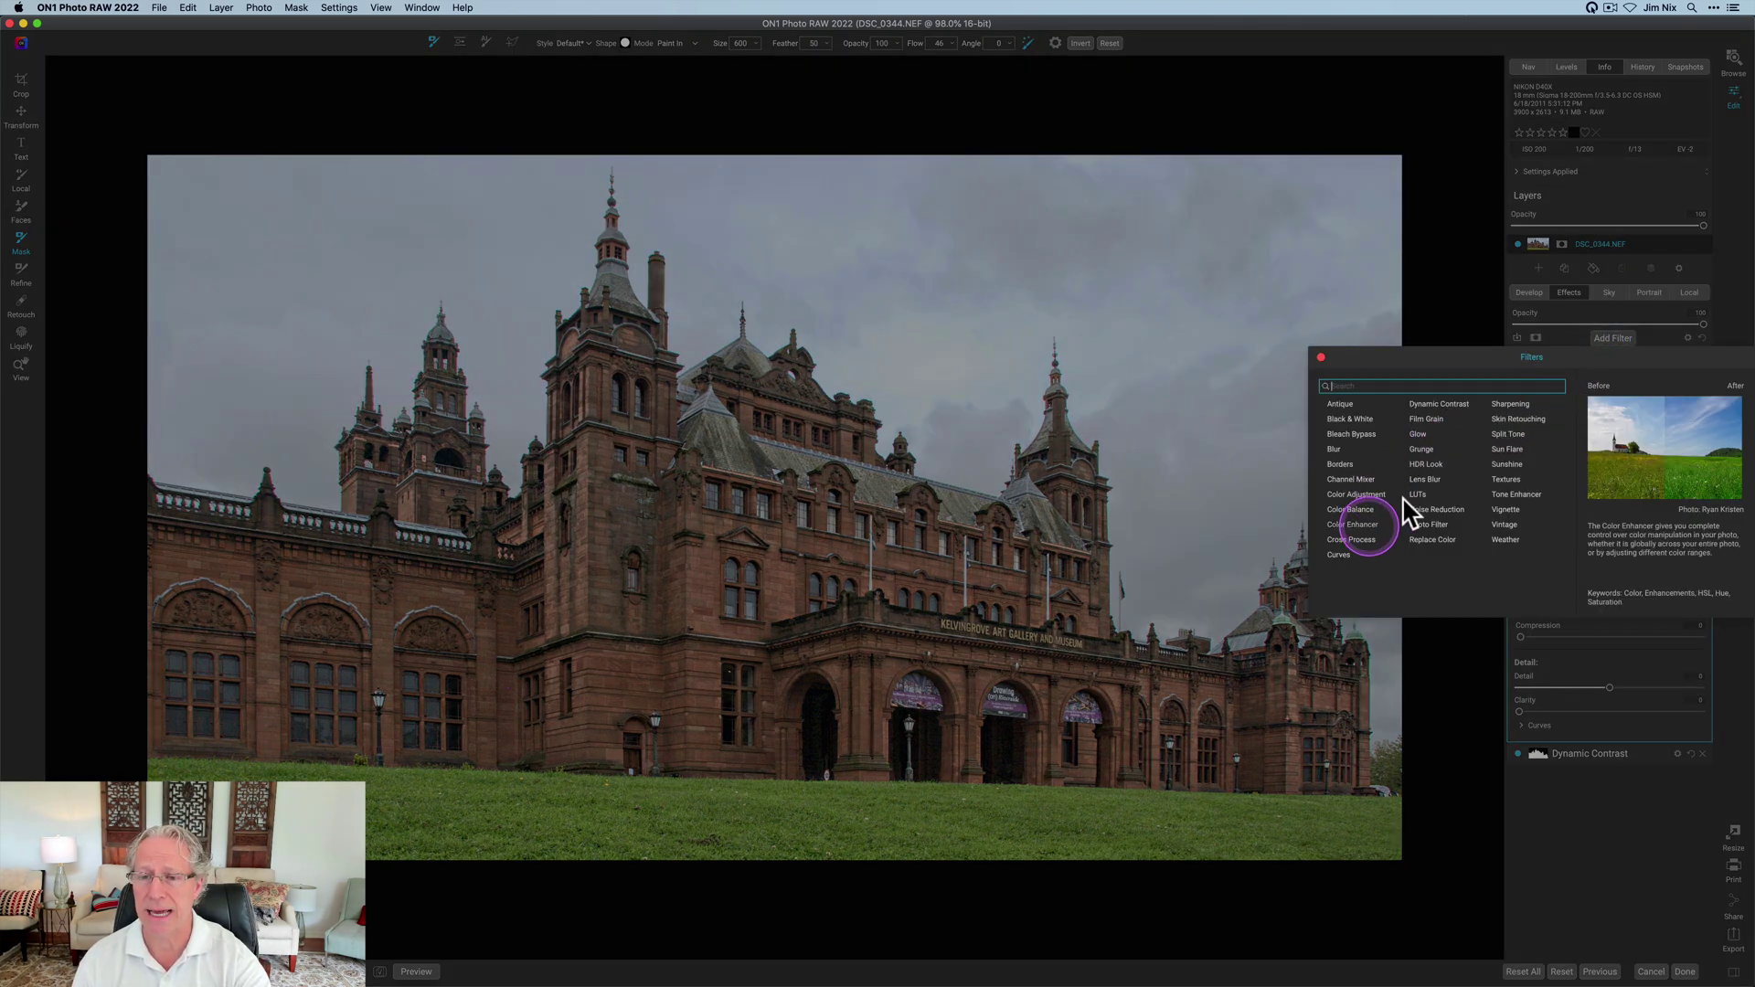
Add a Color Enhancer with a luminosity mask and raise vibrance to 18.
click(1352, 525)
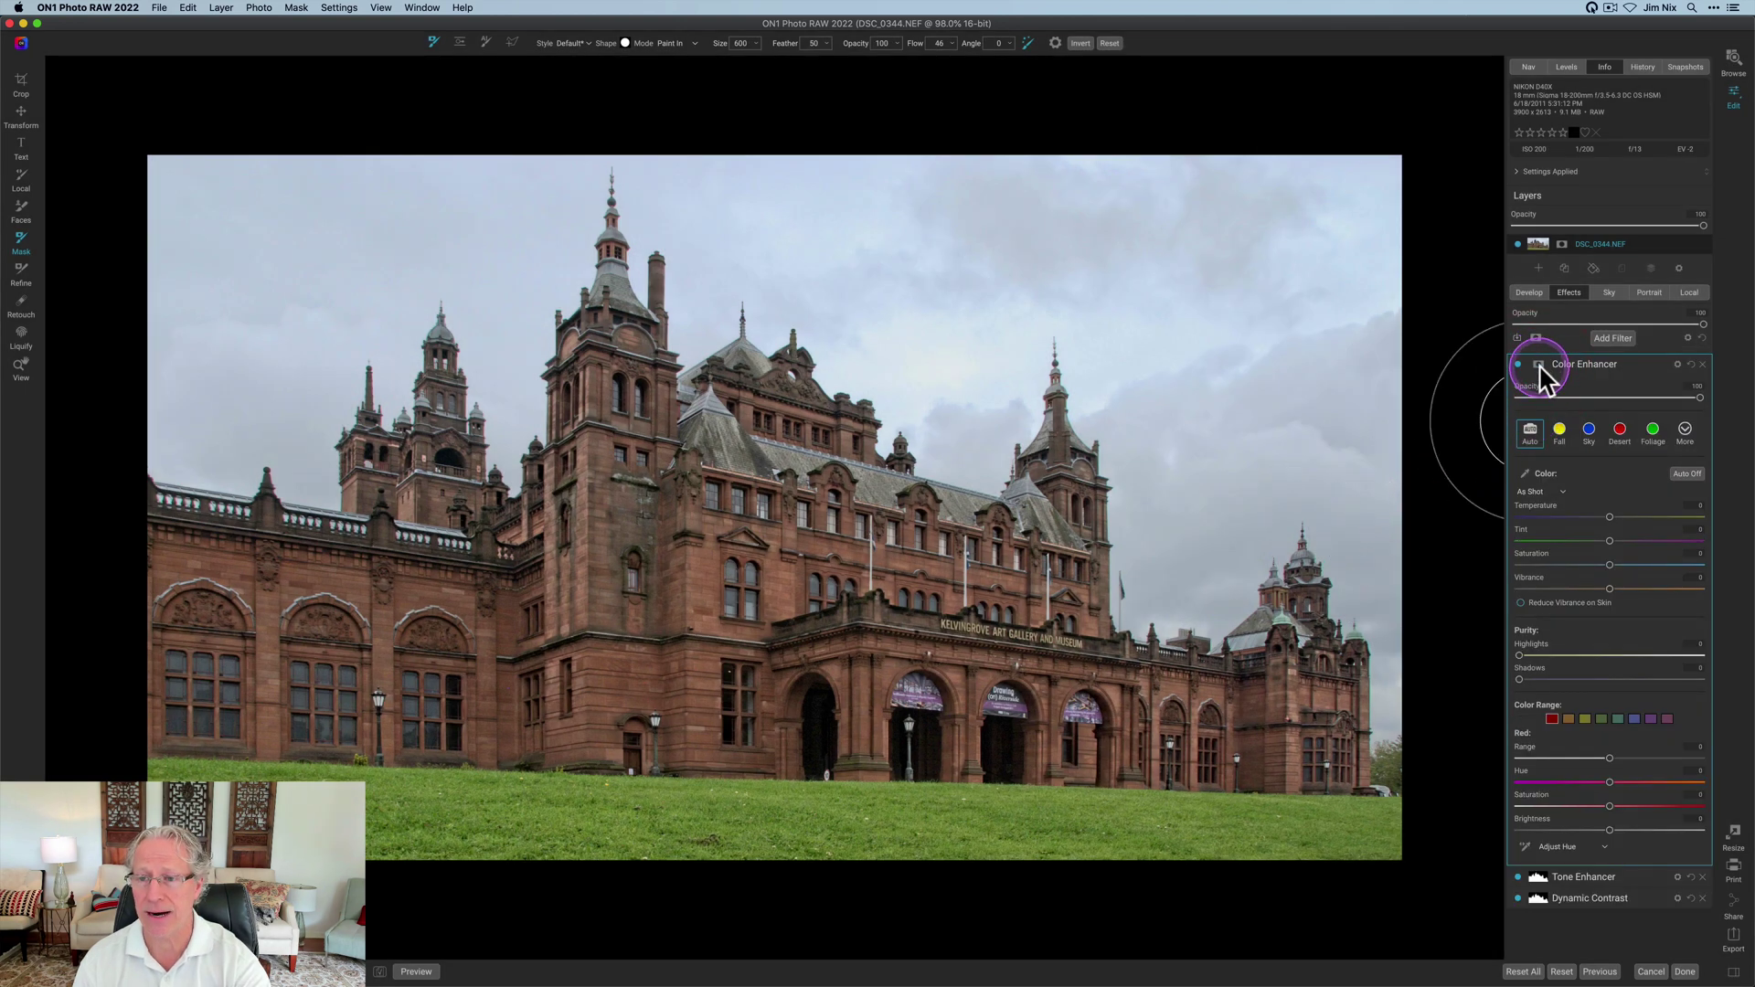
click(1538, 363)
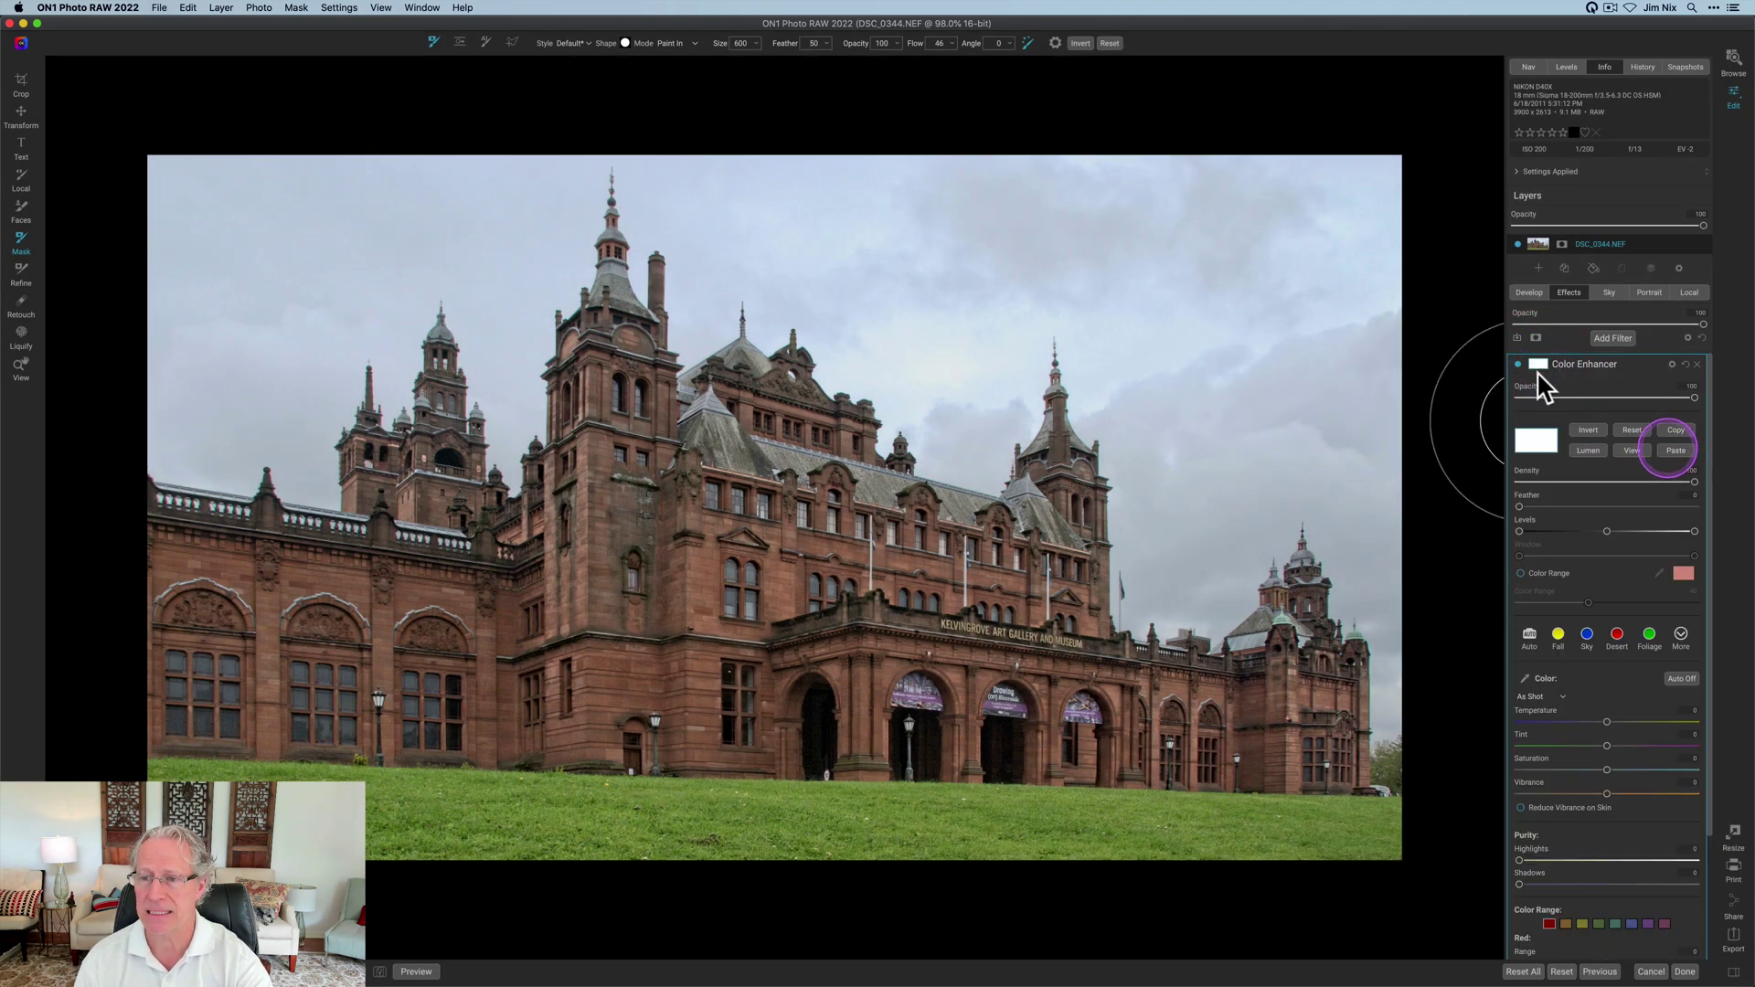
click(1539, 366)
click(1538, 365)
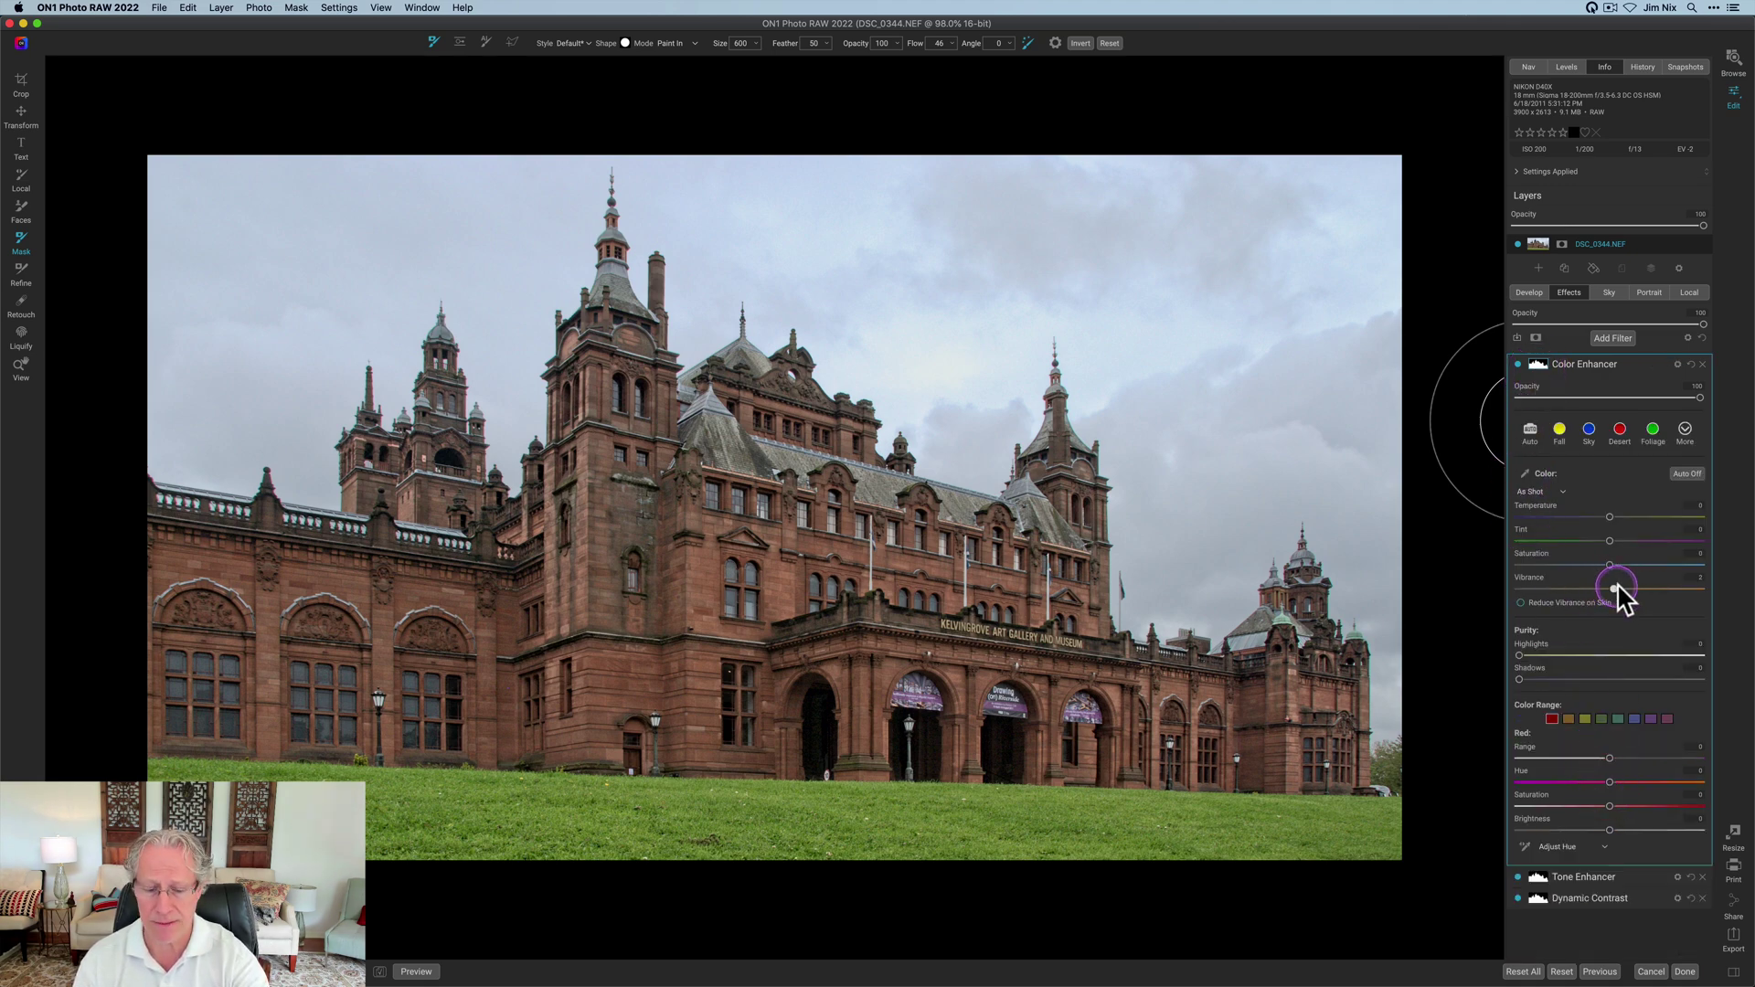
drag(1610, 588, 1646, 592)
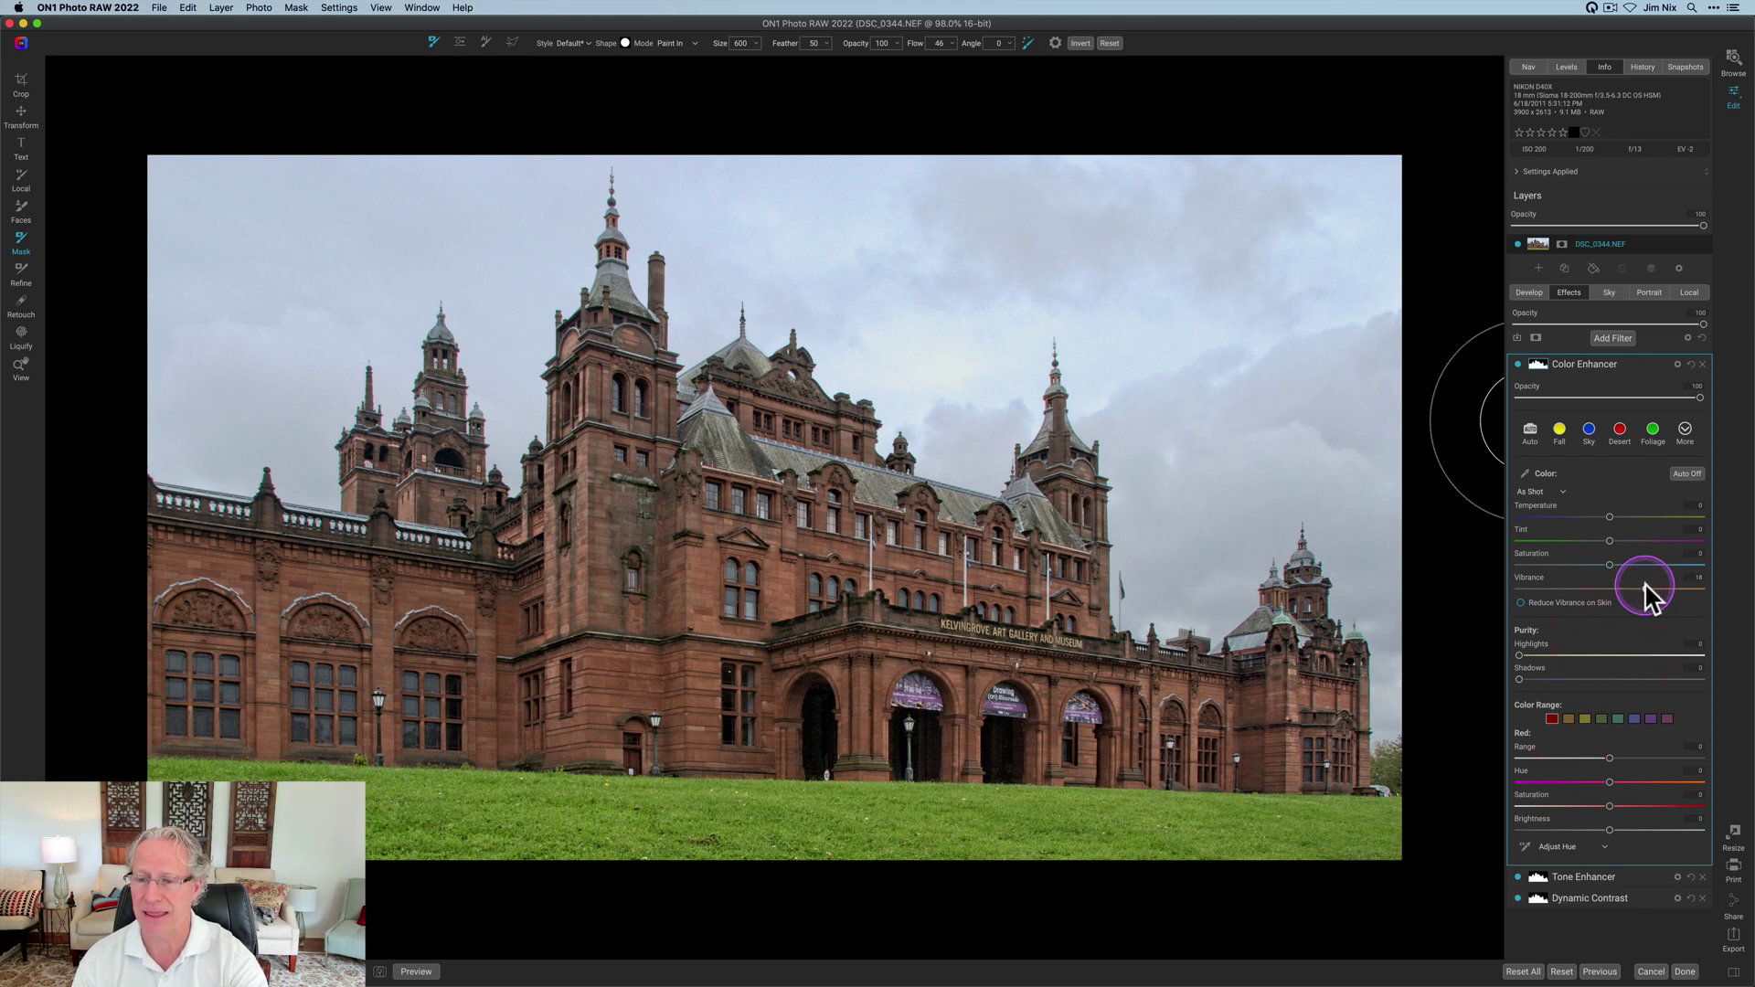
In the Orange colour range, shift the hue slightly and boost saturation to 16.
click(1570, 719)
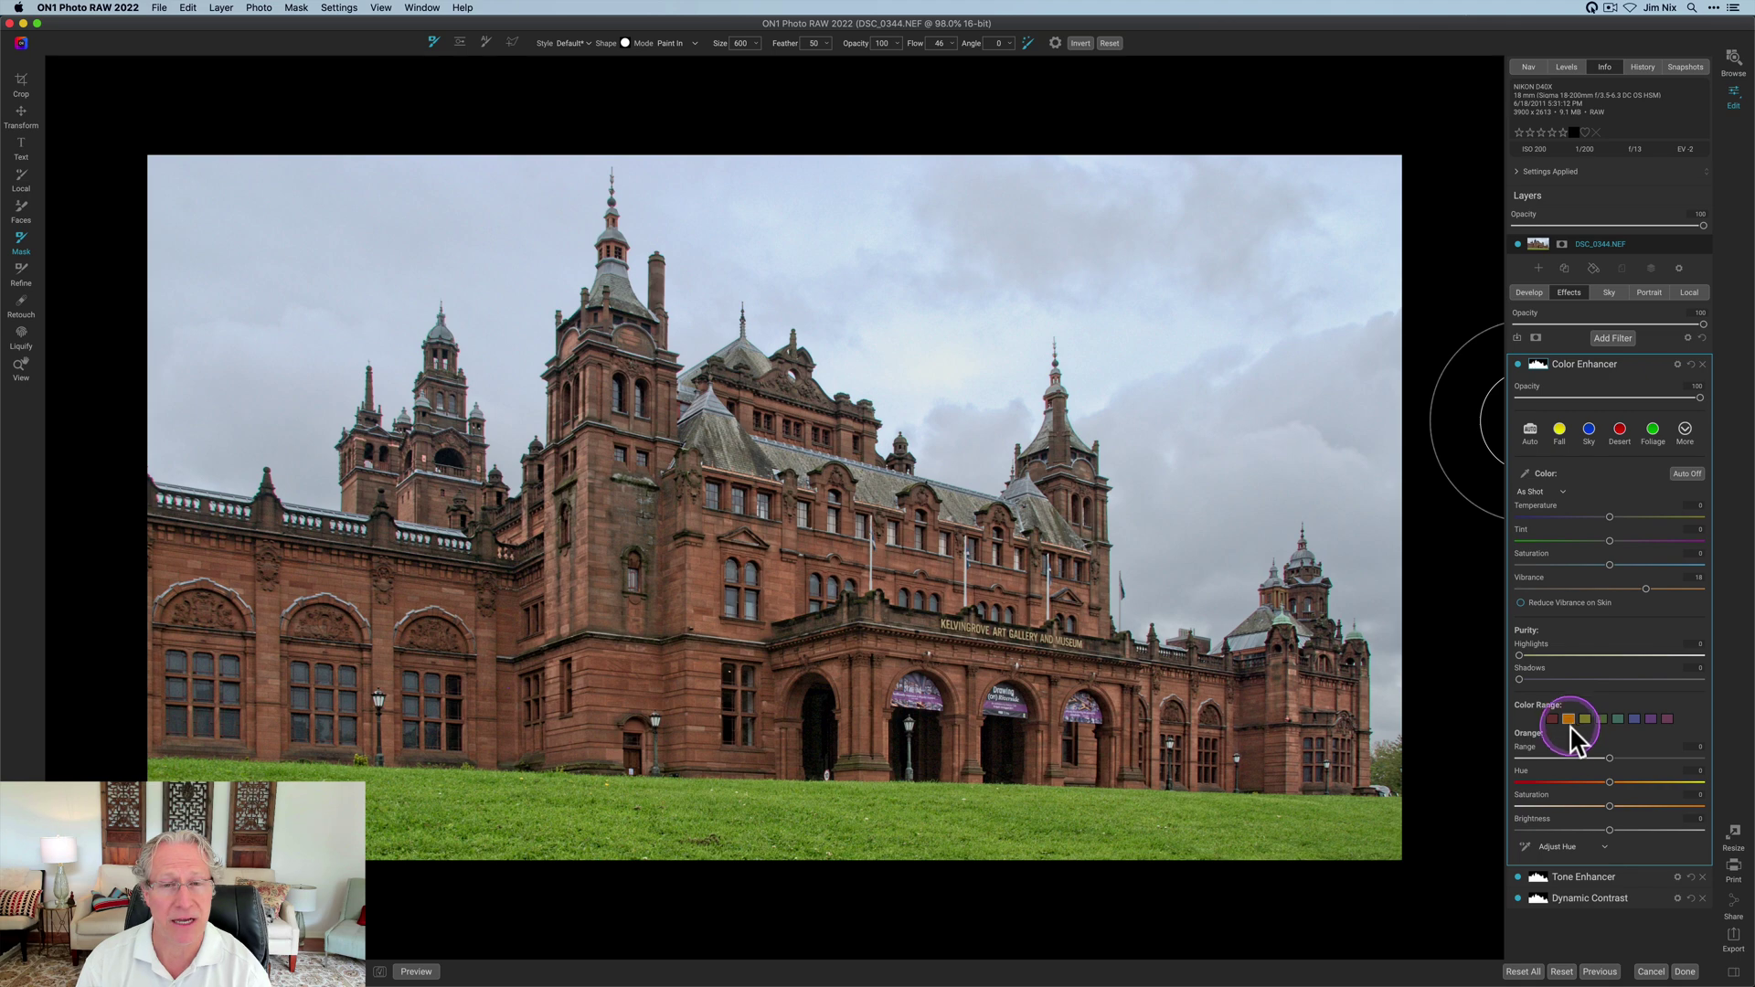
click(1569, 720)
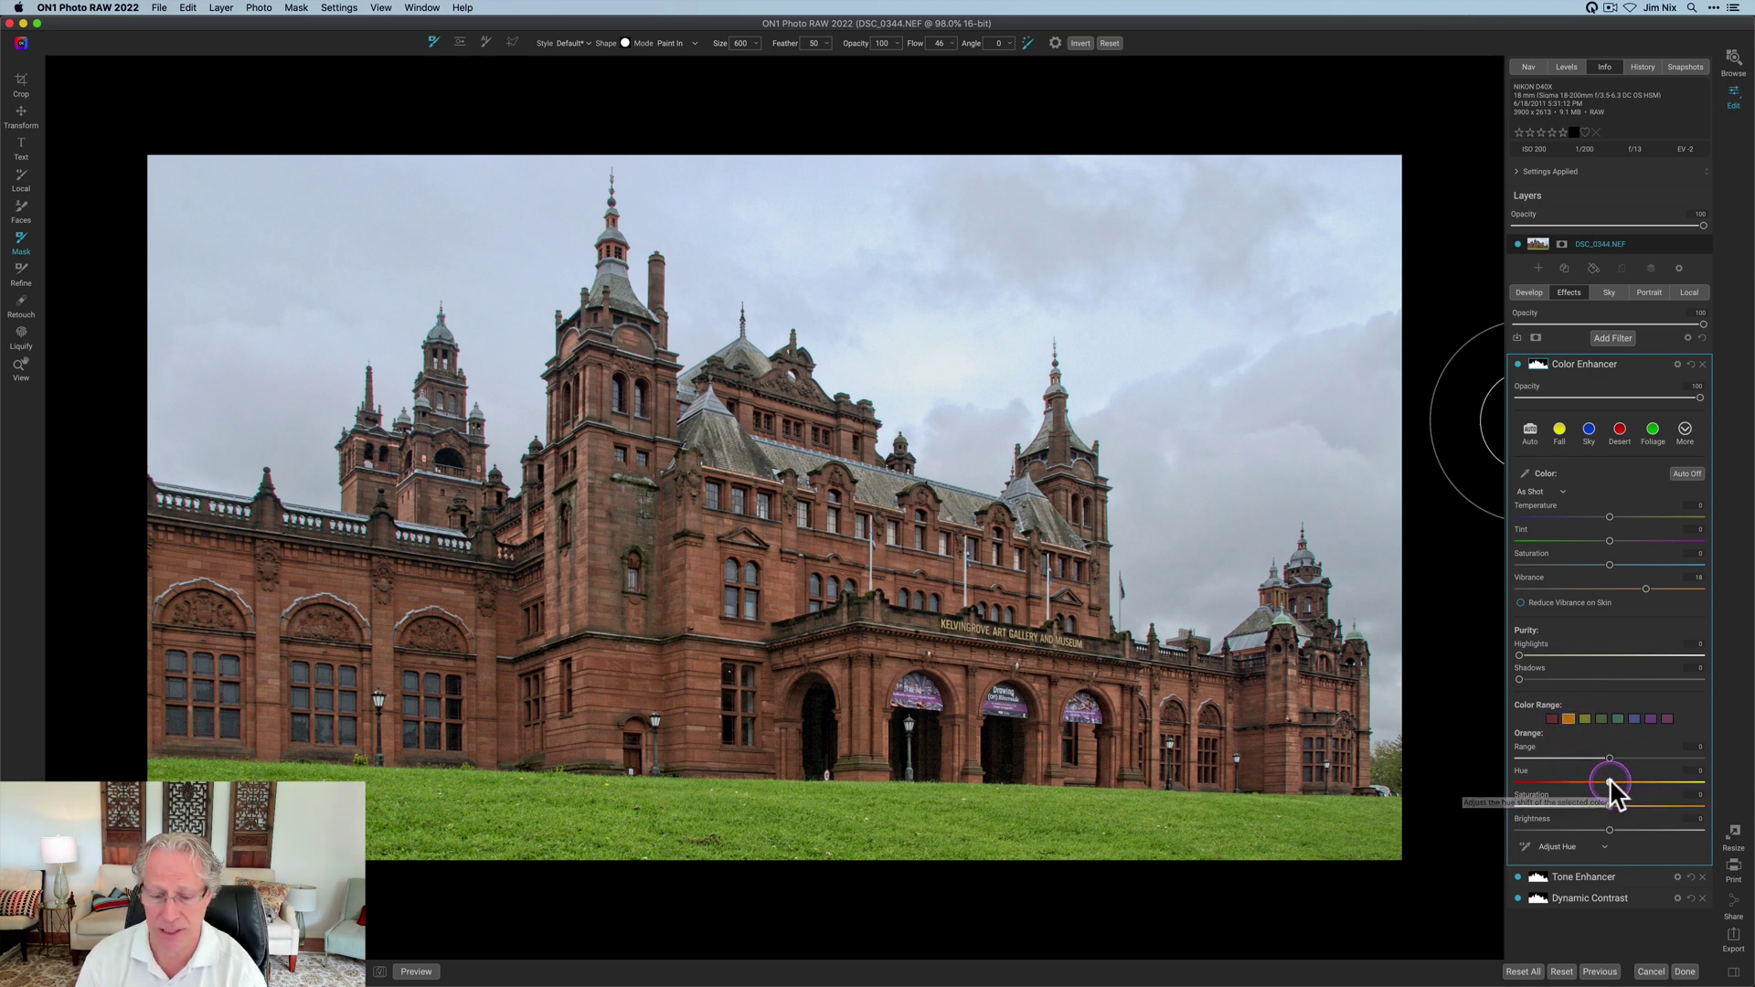
drag(1610, 776, 1611, 783)
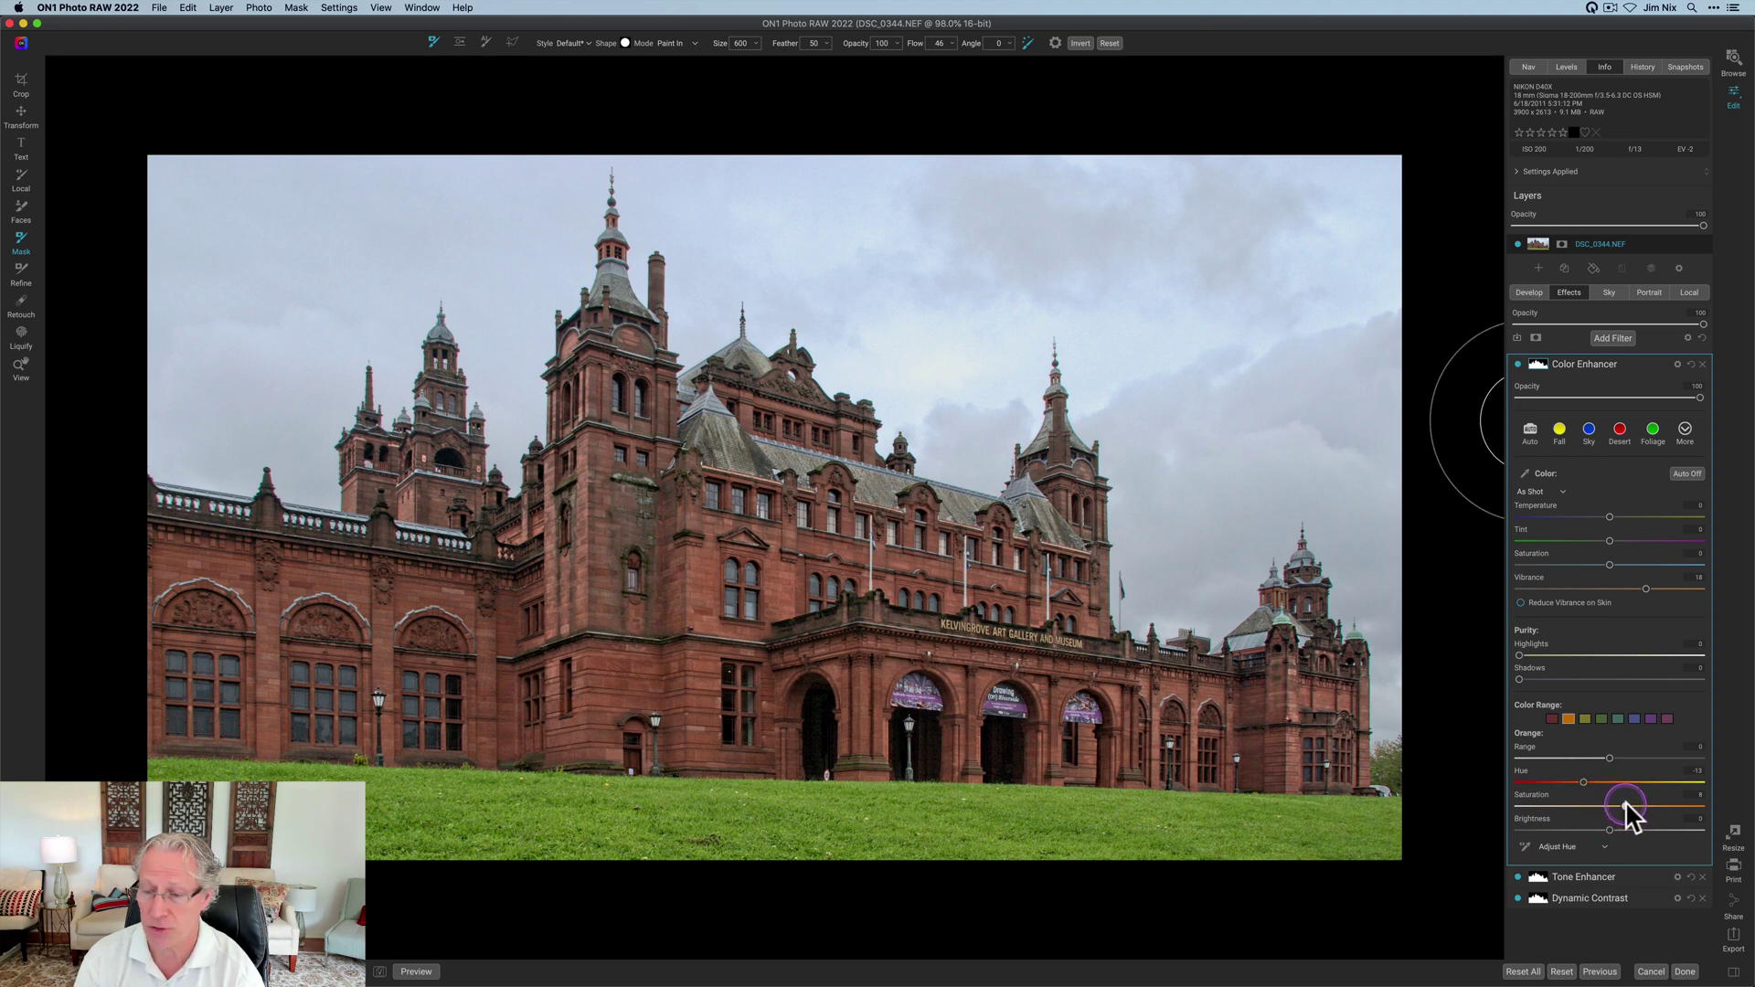
drag(1630, 801, 1639, 800)
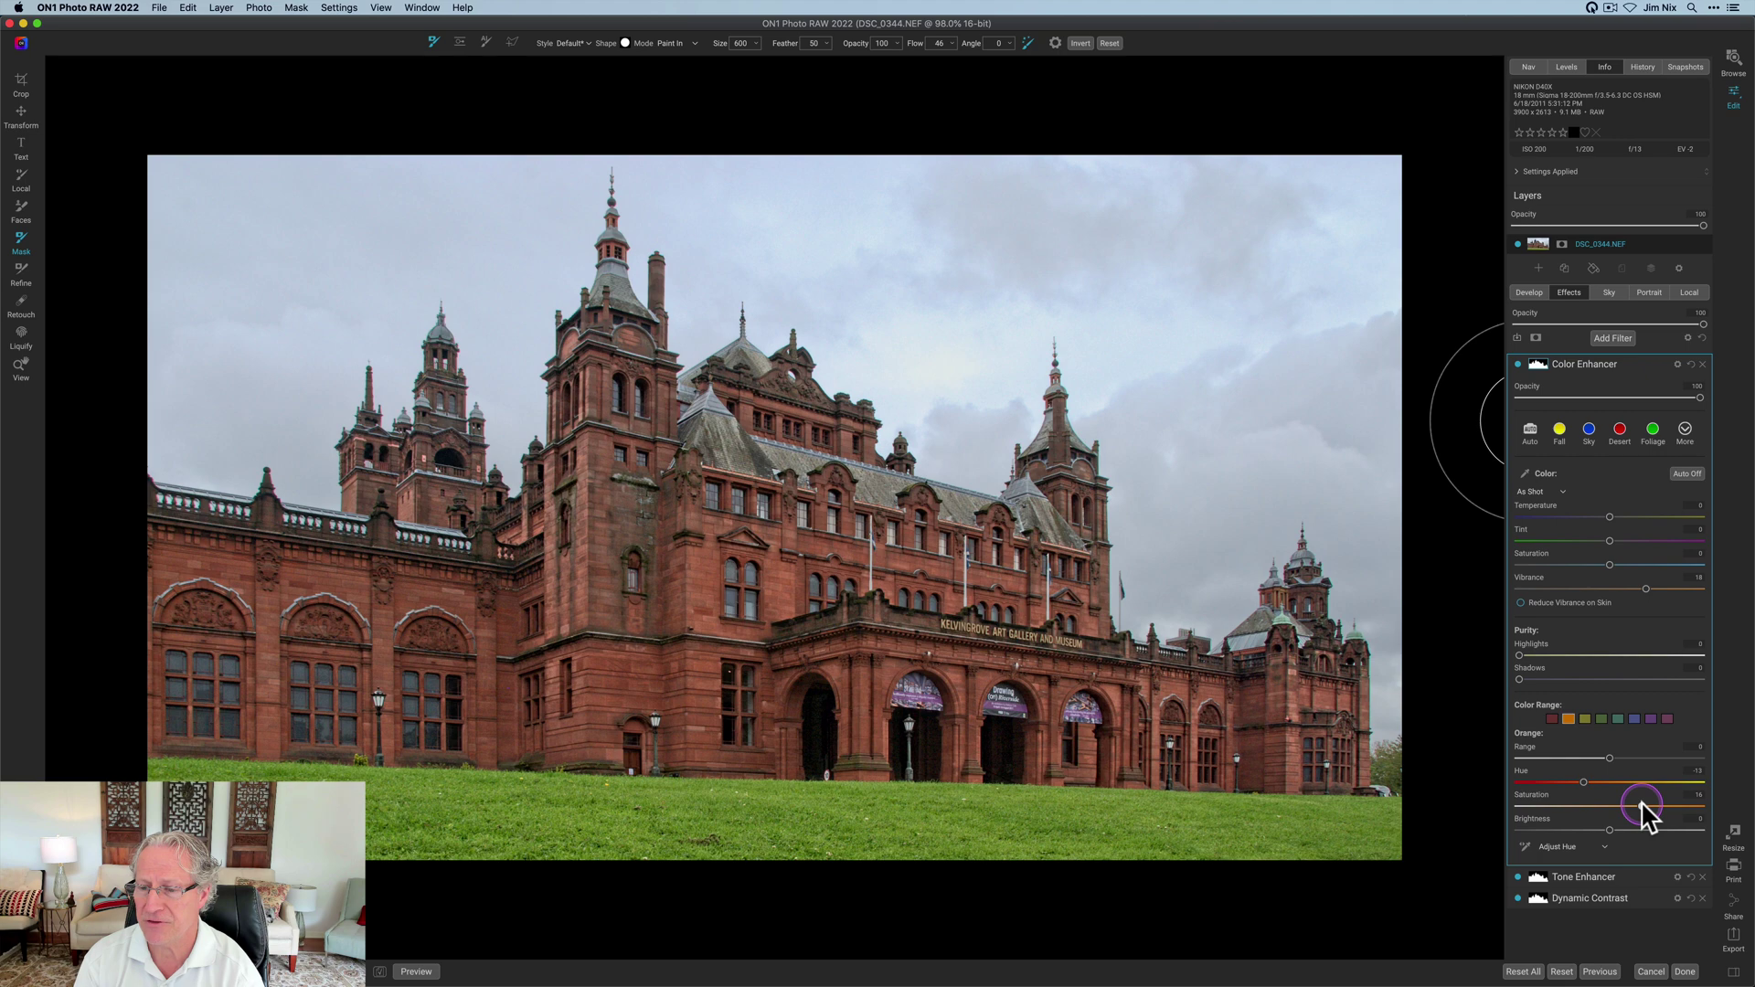
Shift the Yellow range hue and lower its saturation and brightness.
click(1586, 718)
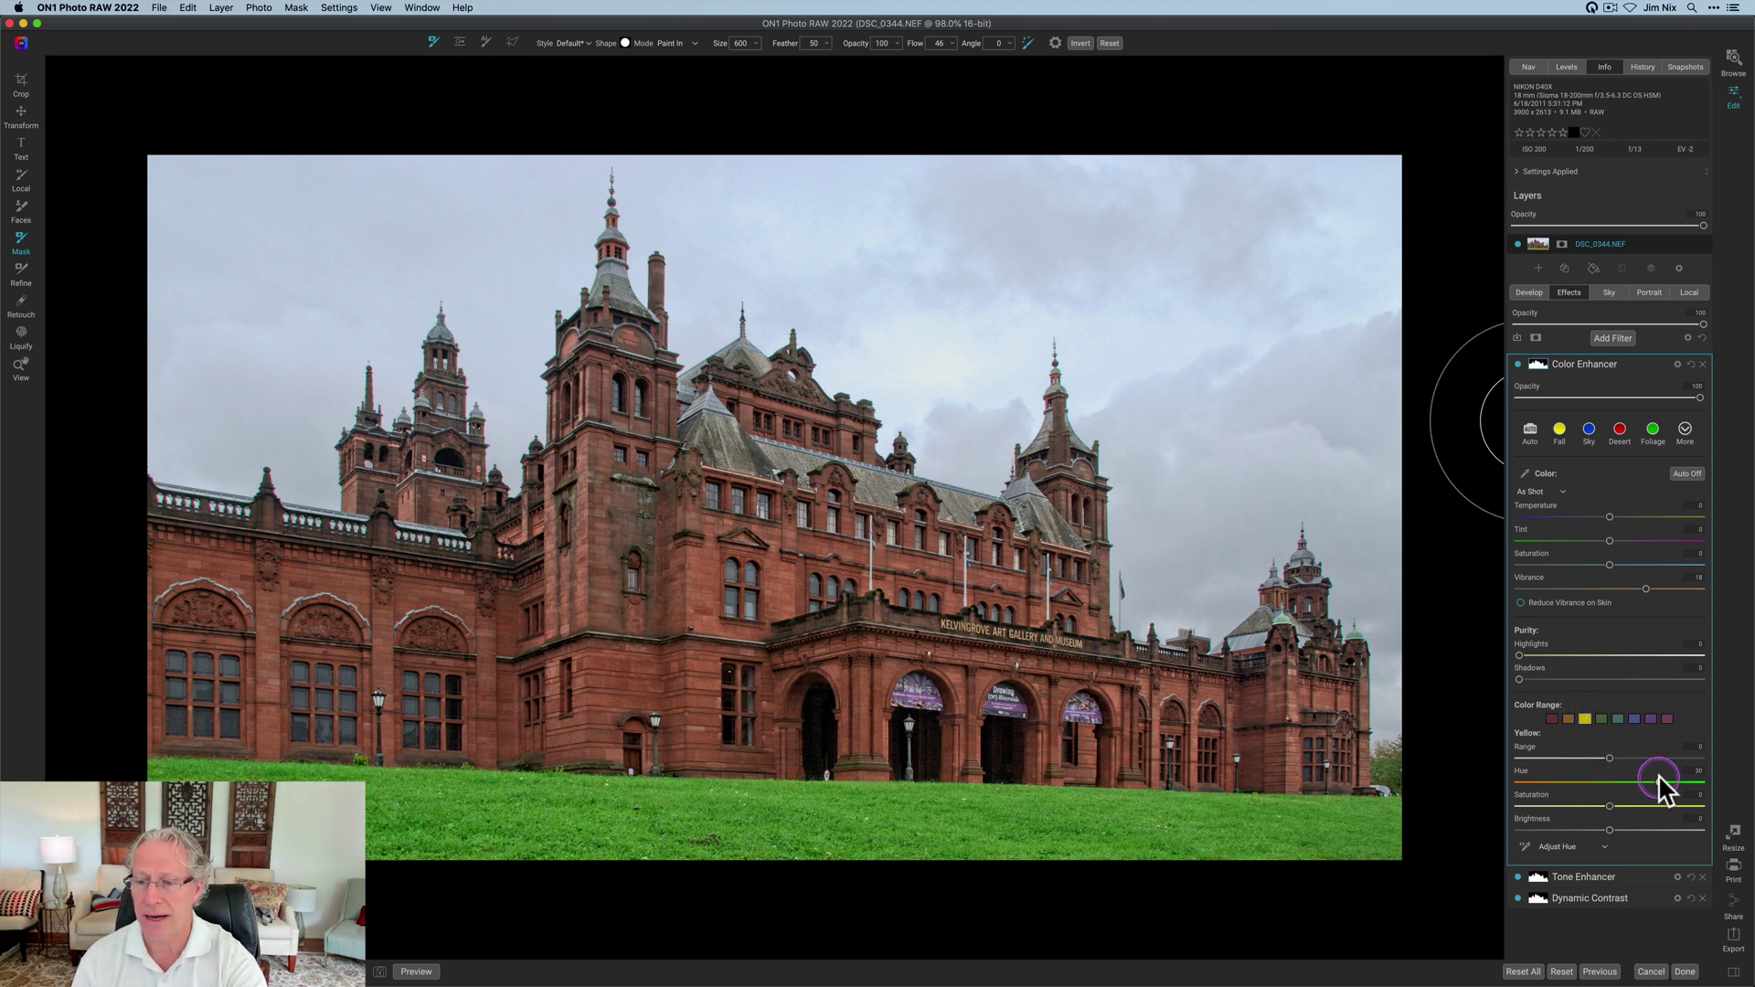
drag(1655, 780, 1681, 777)
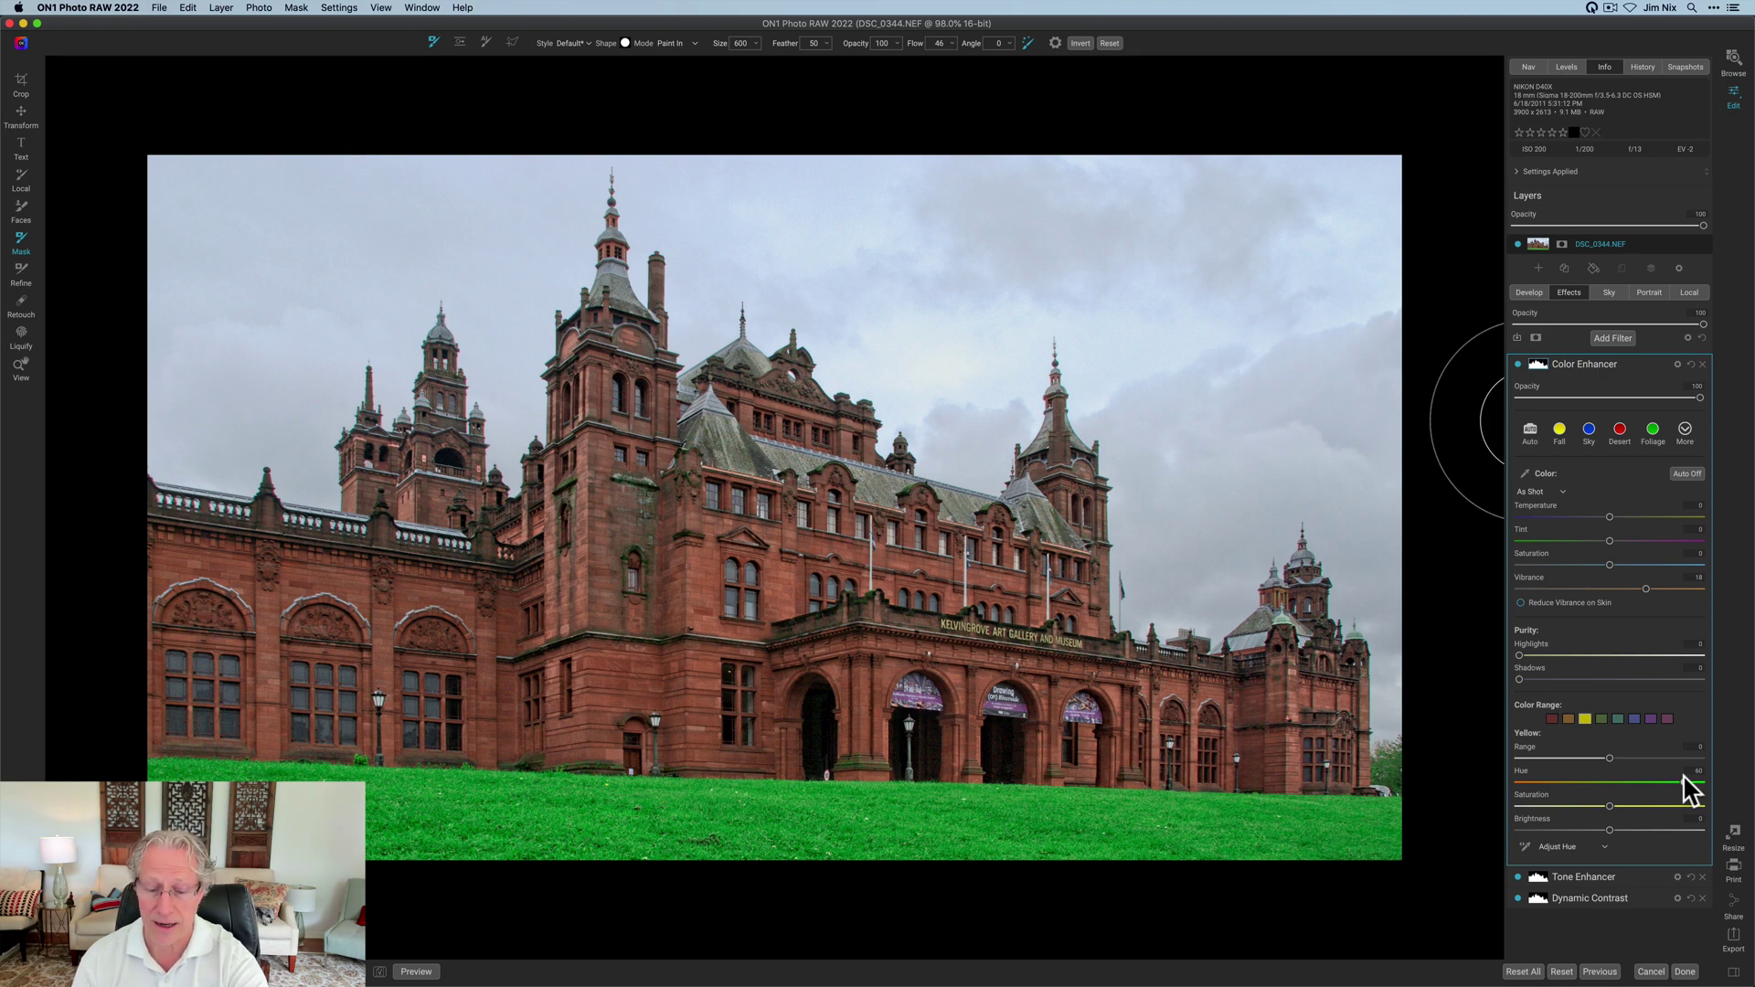
click(1609, 819)
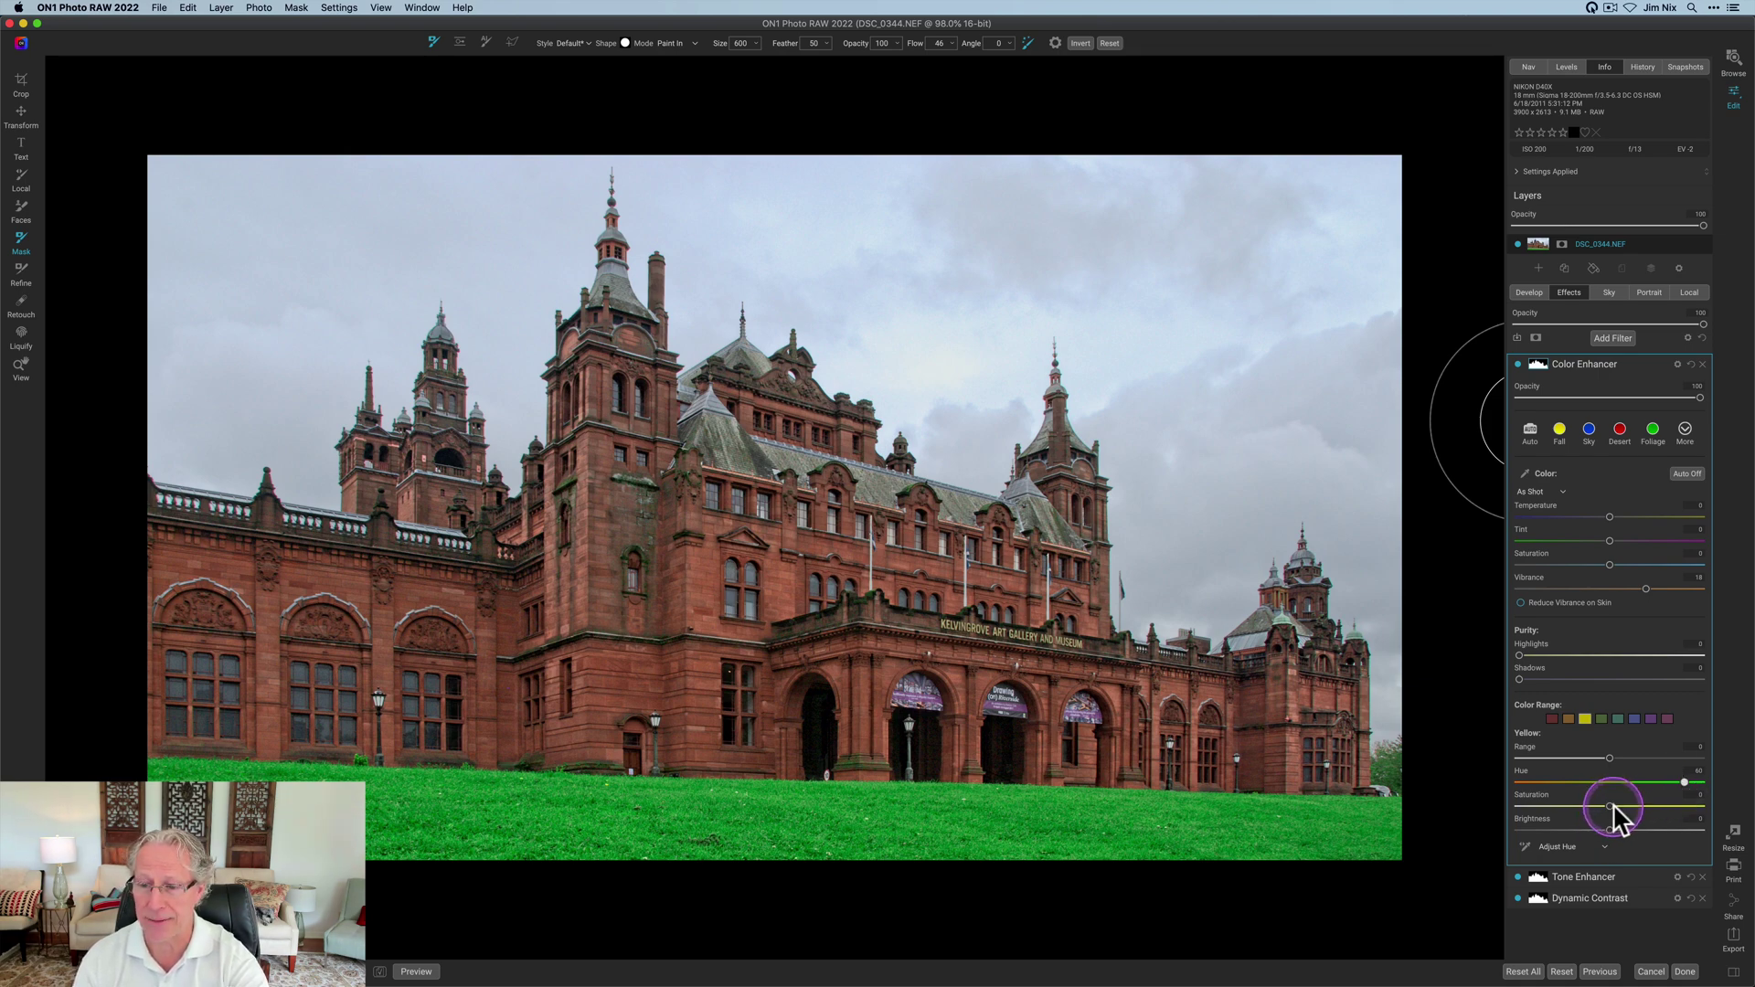
drag(1611, 805, 1559, 806)
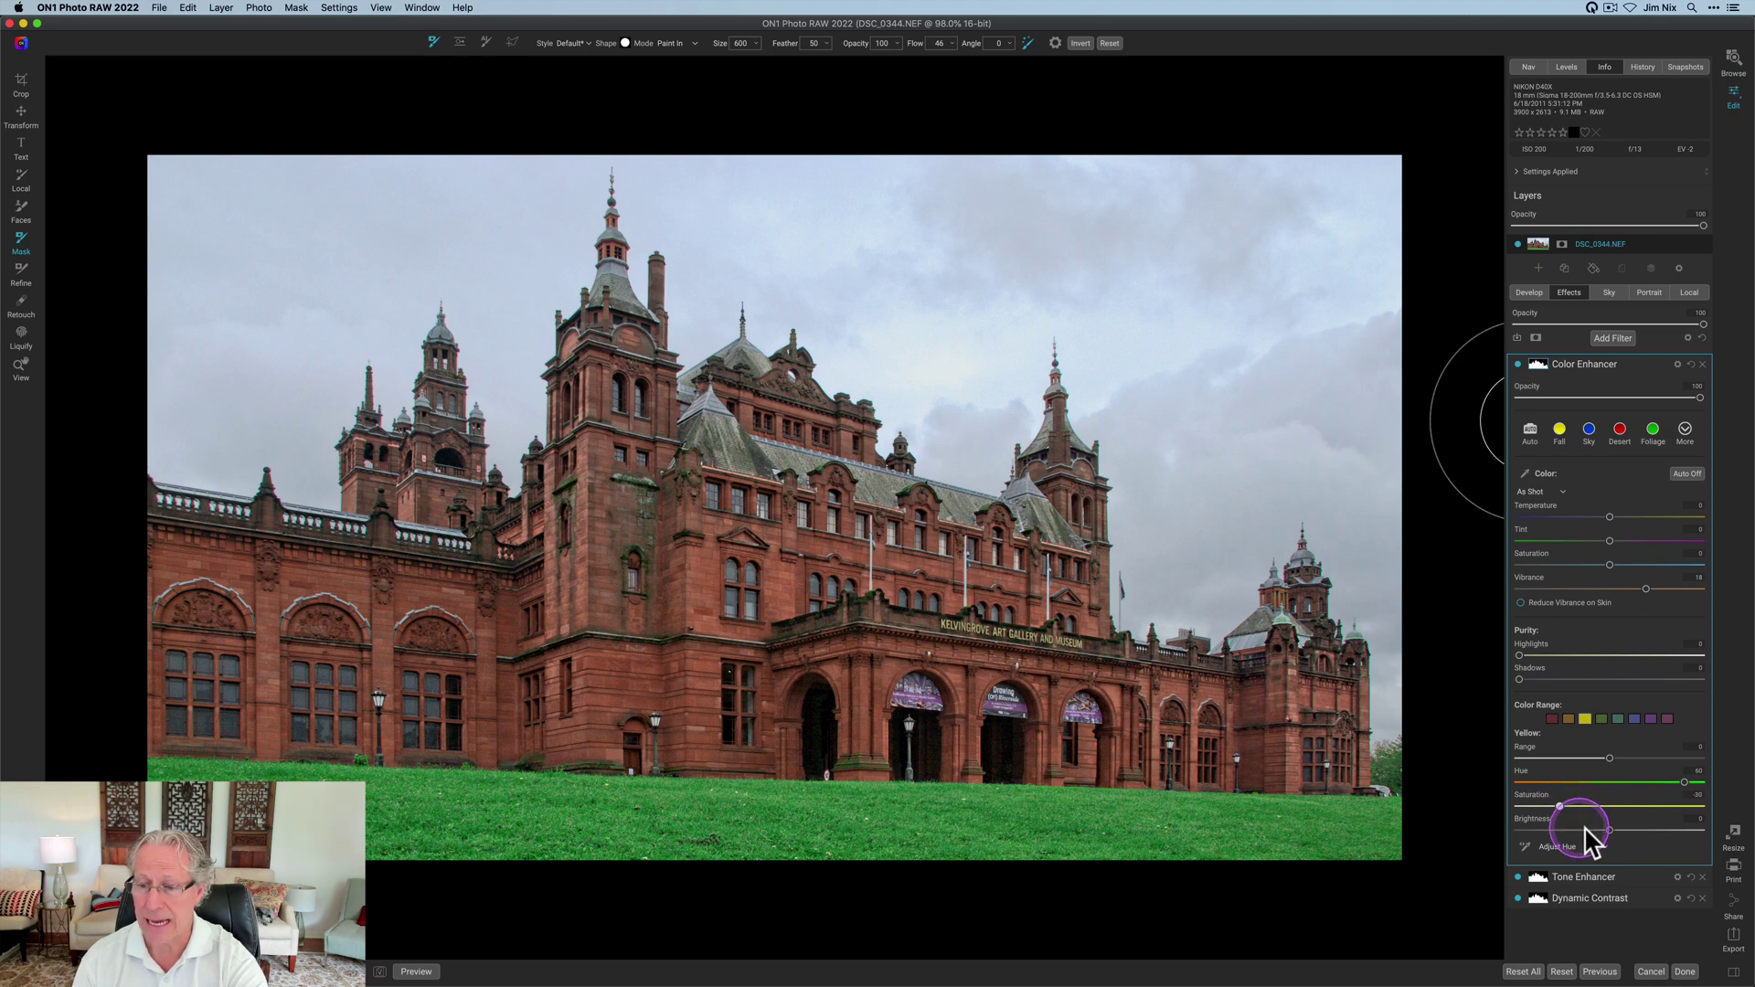
click(1609, 830)
drag(1566, 825, 1567, 826)
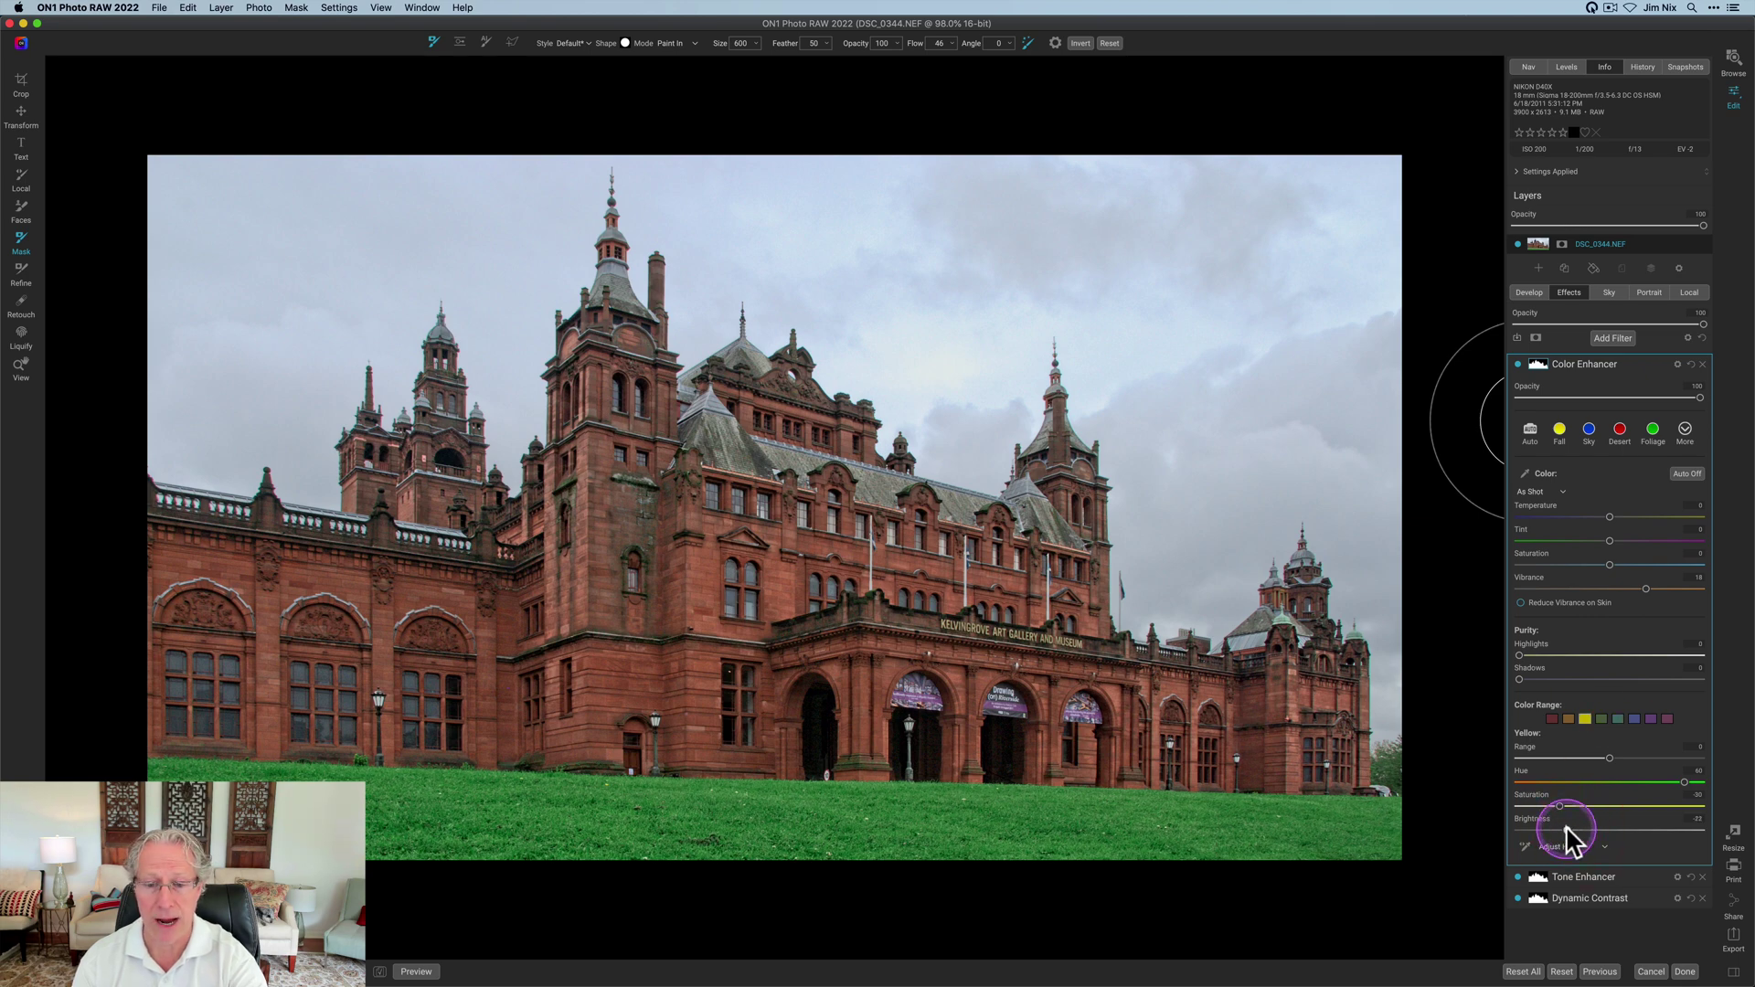
click(1603, 718)
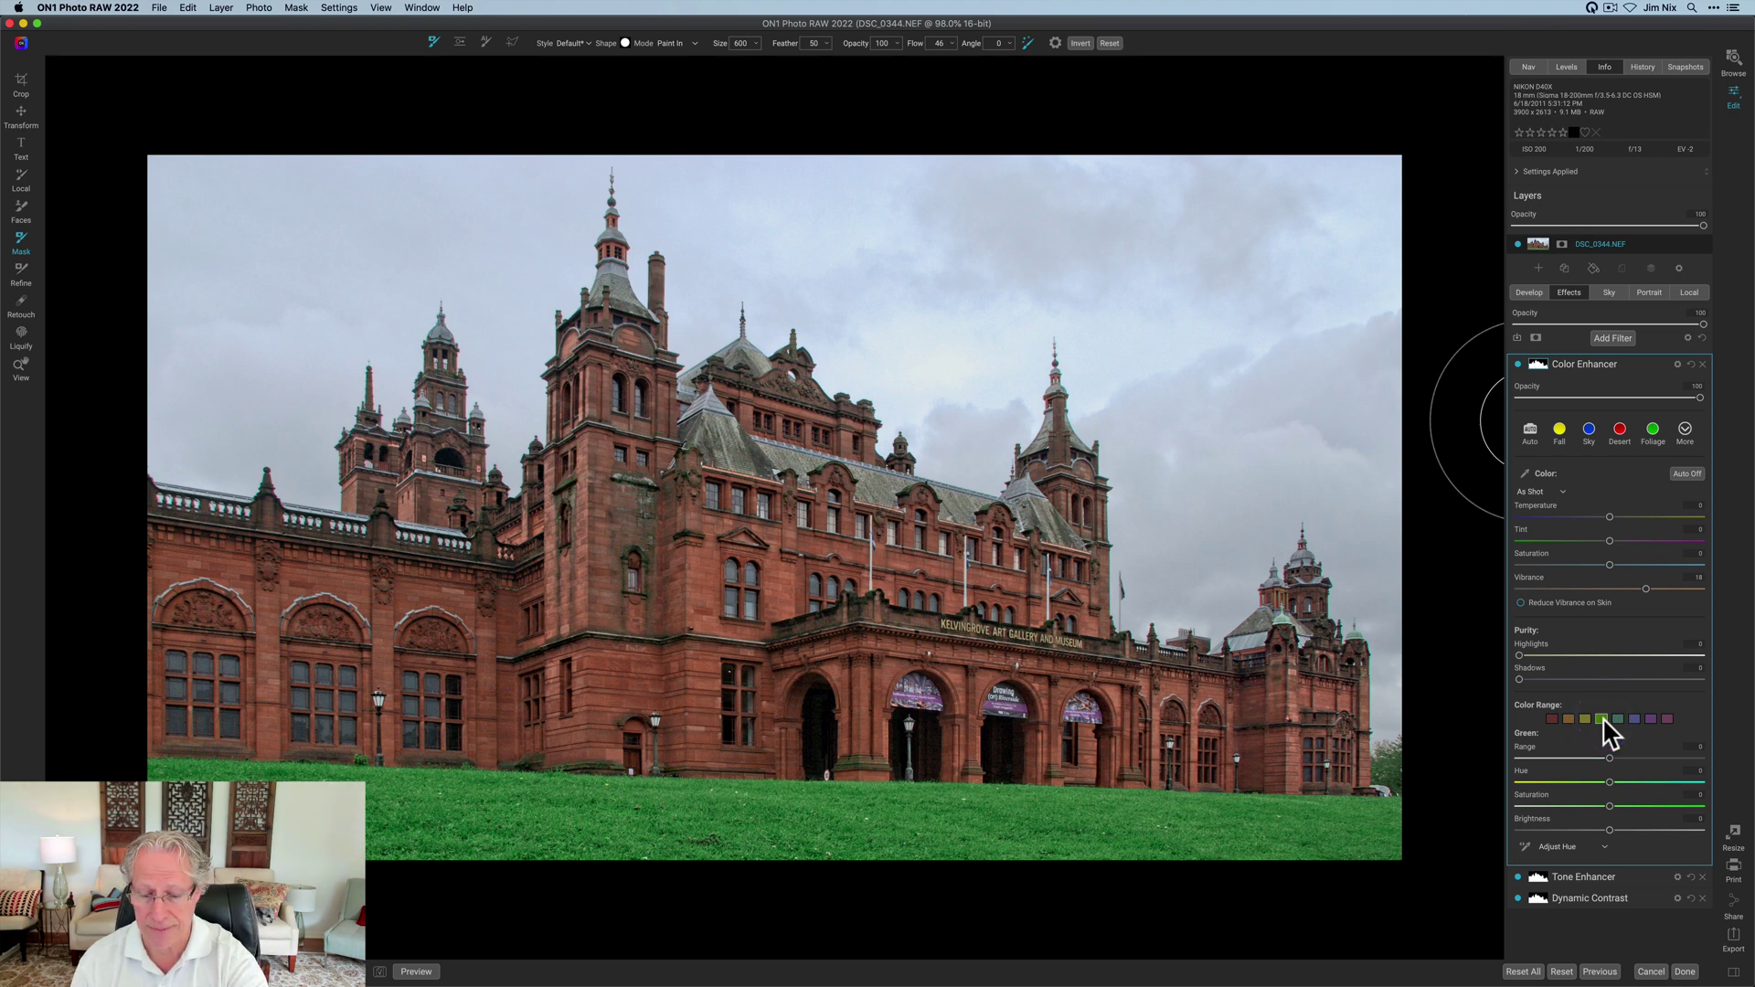
Strongly desaturate the Green range so the grass turns a muted, darker green.
drag(1607, 807, 1482, 832)
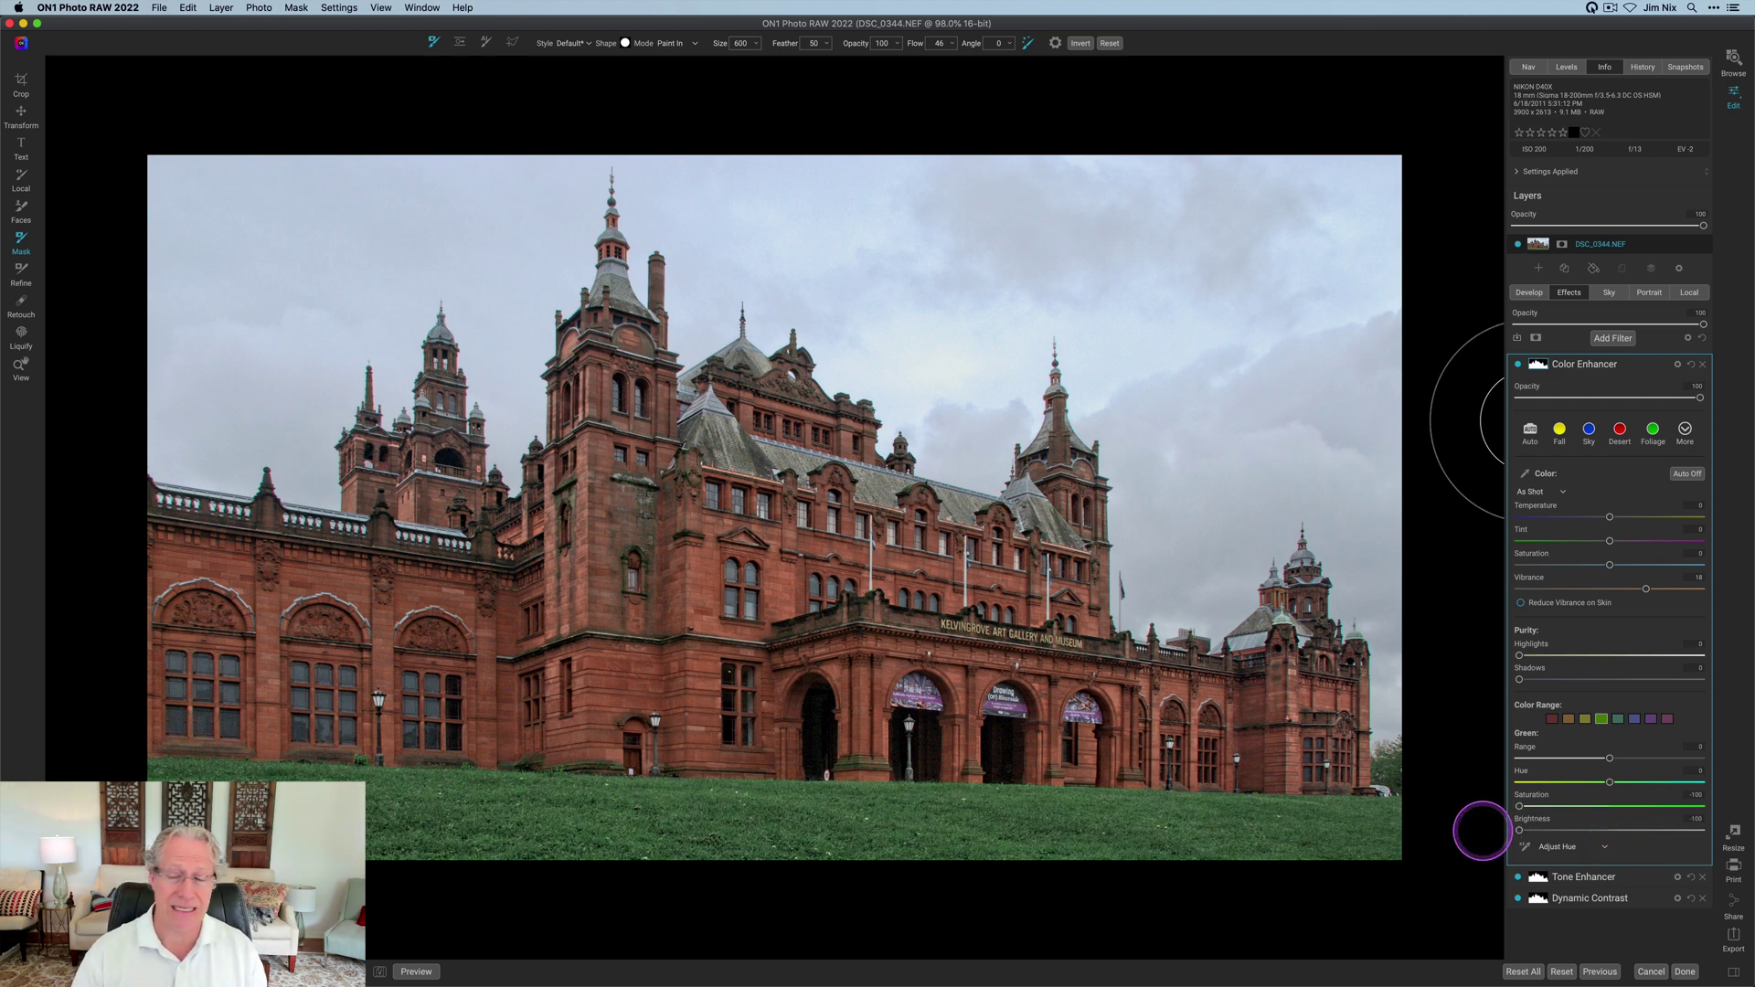
click(1601, 718)
click(1586, 718)
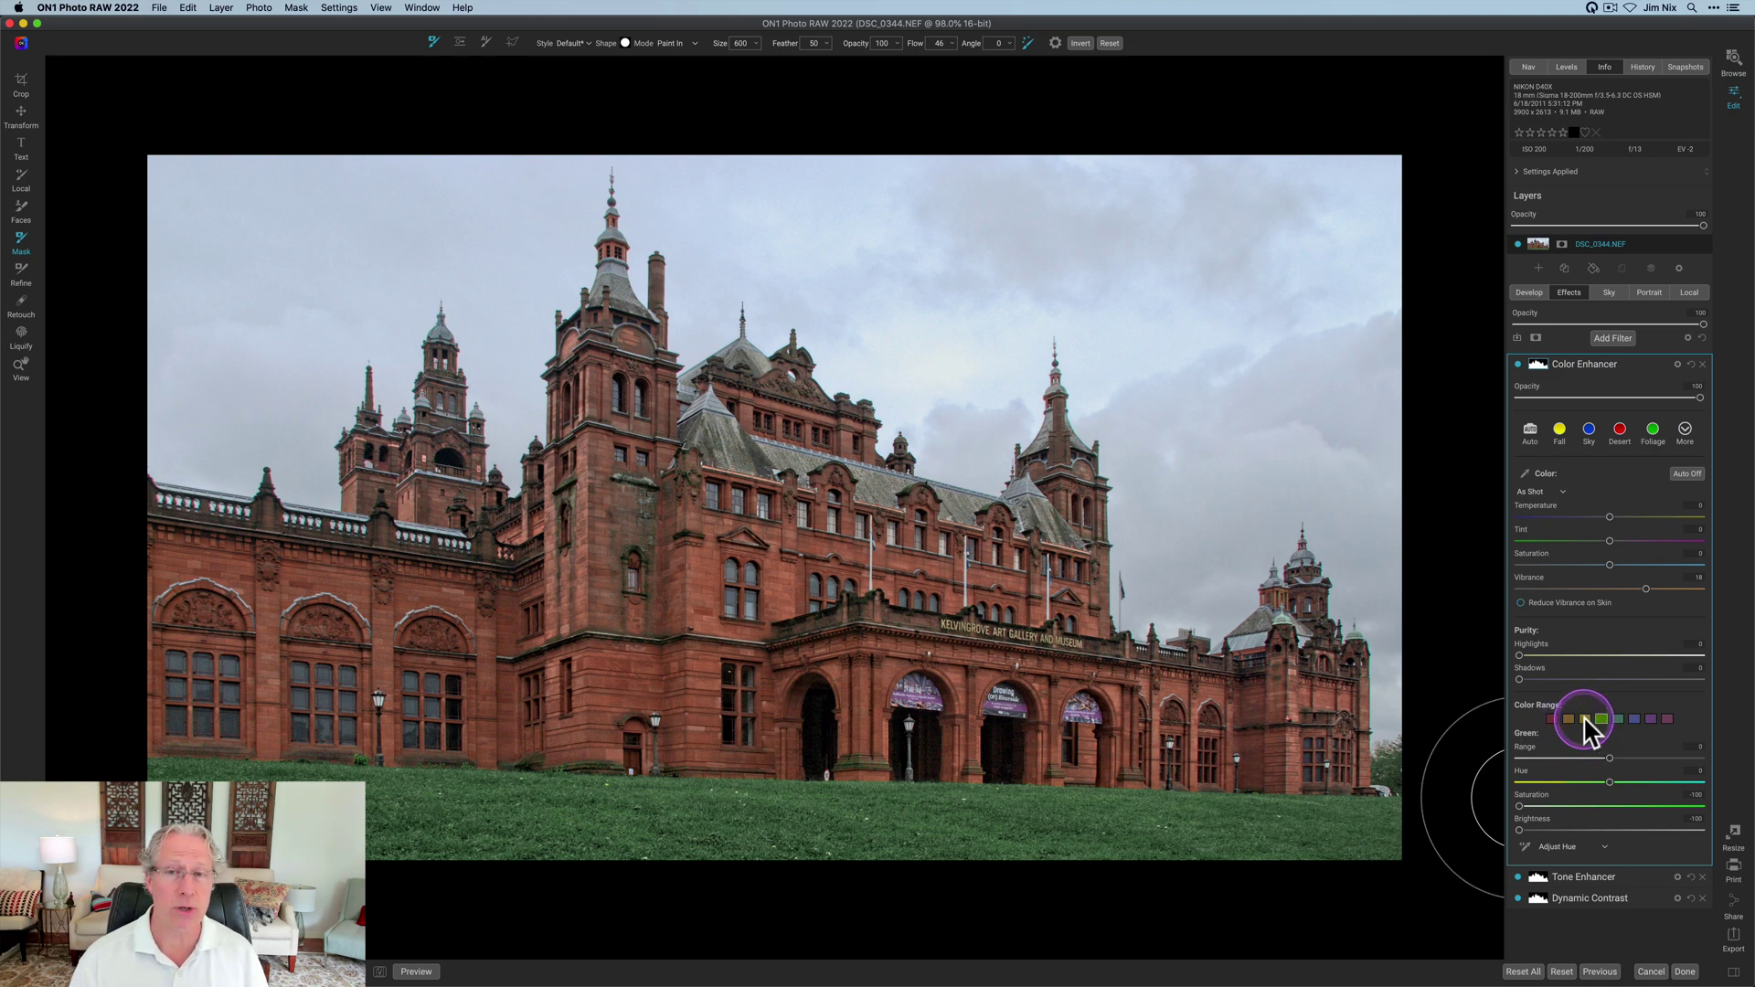
click(1600, 720)
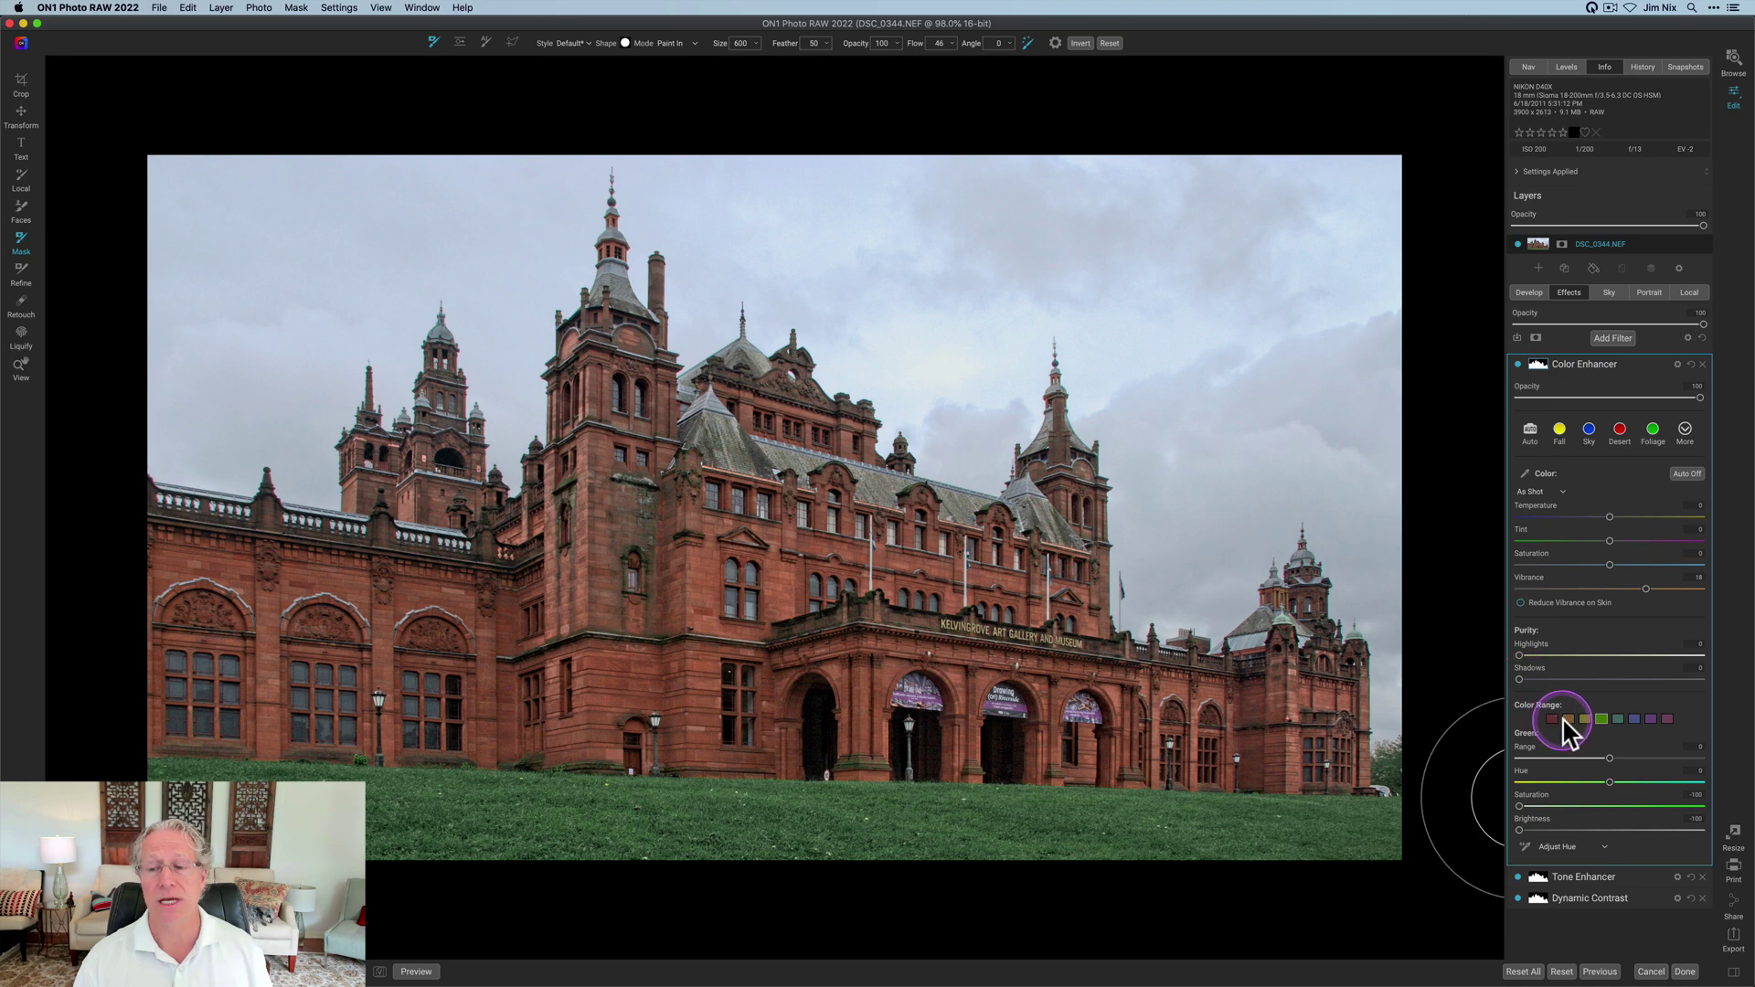
Compare the photo with the Color Enhancer hidden and shown.
key(z)
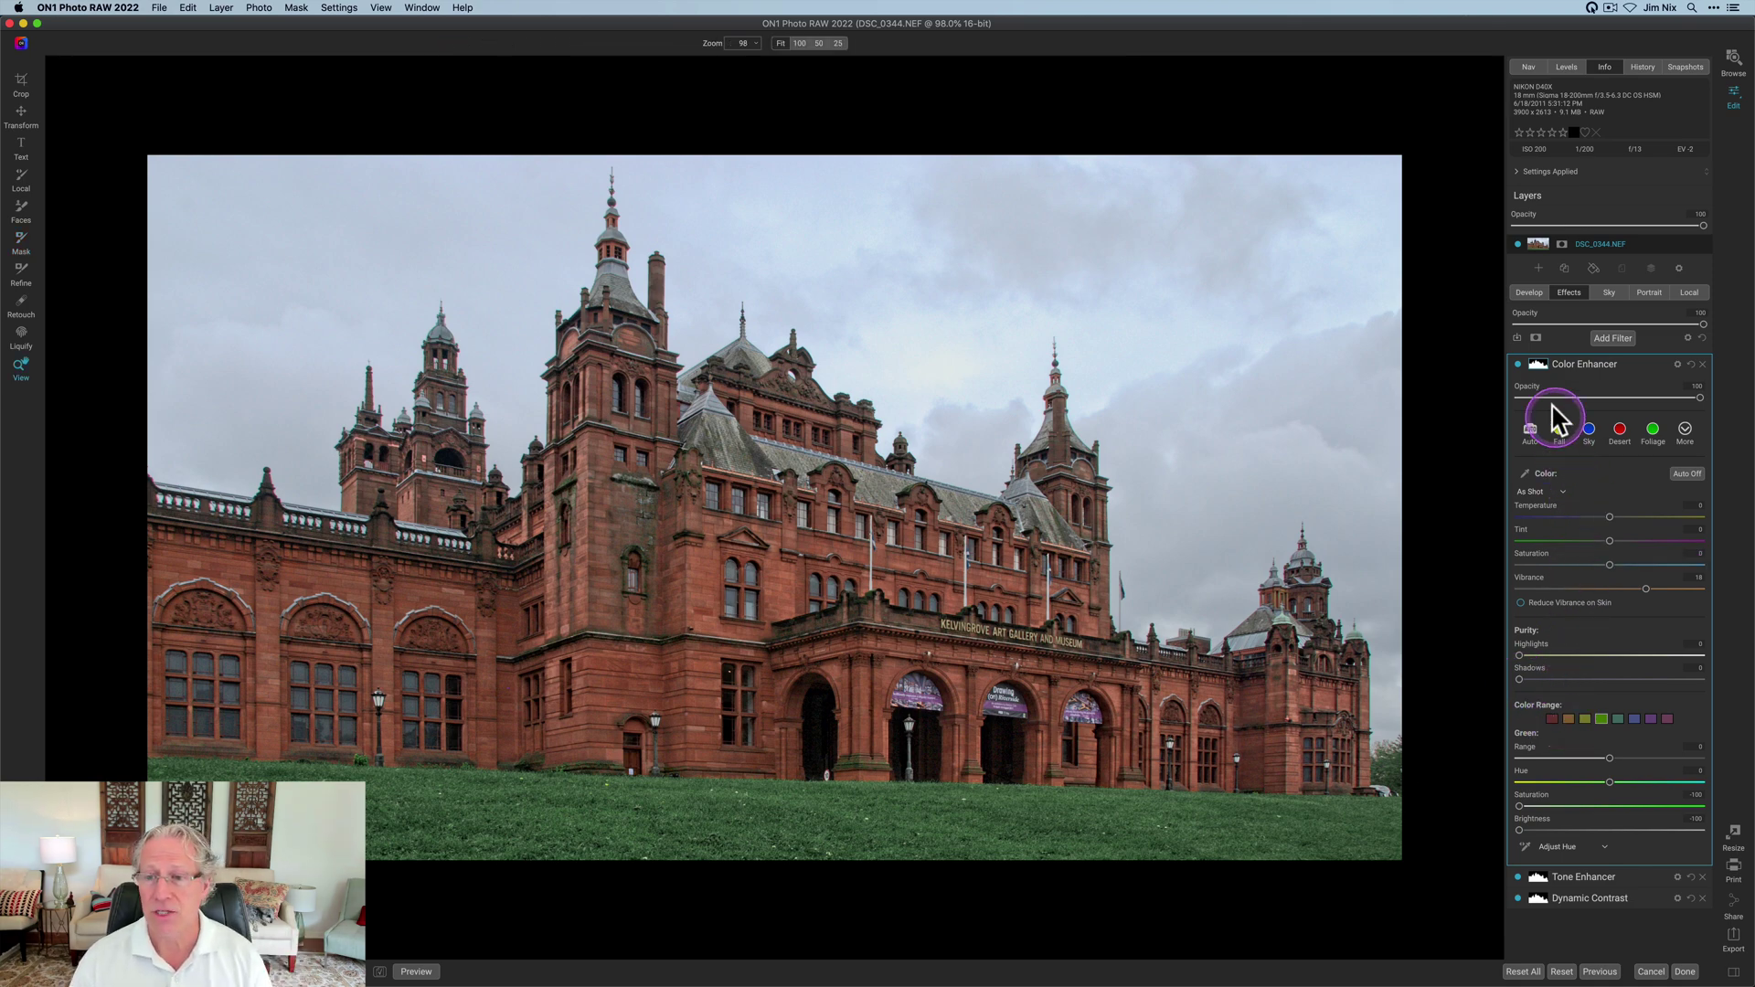
click(1518, 365)
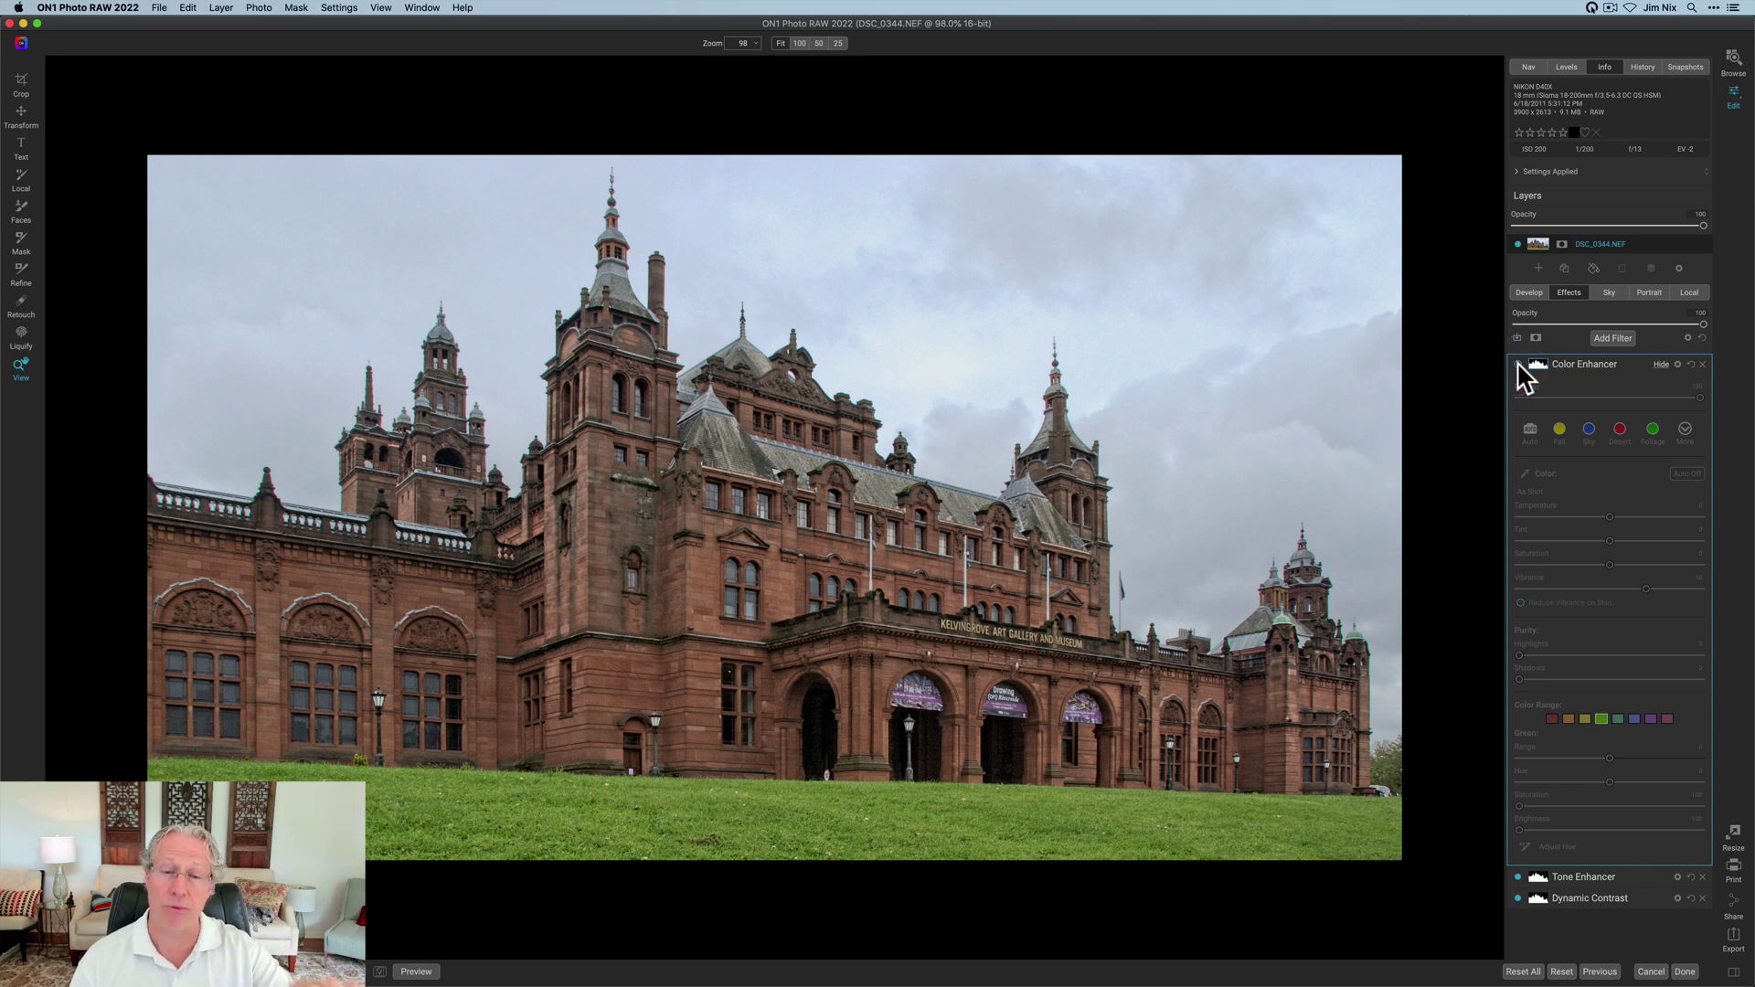
click(1518, 365)
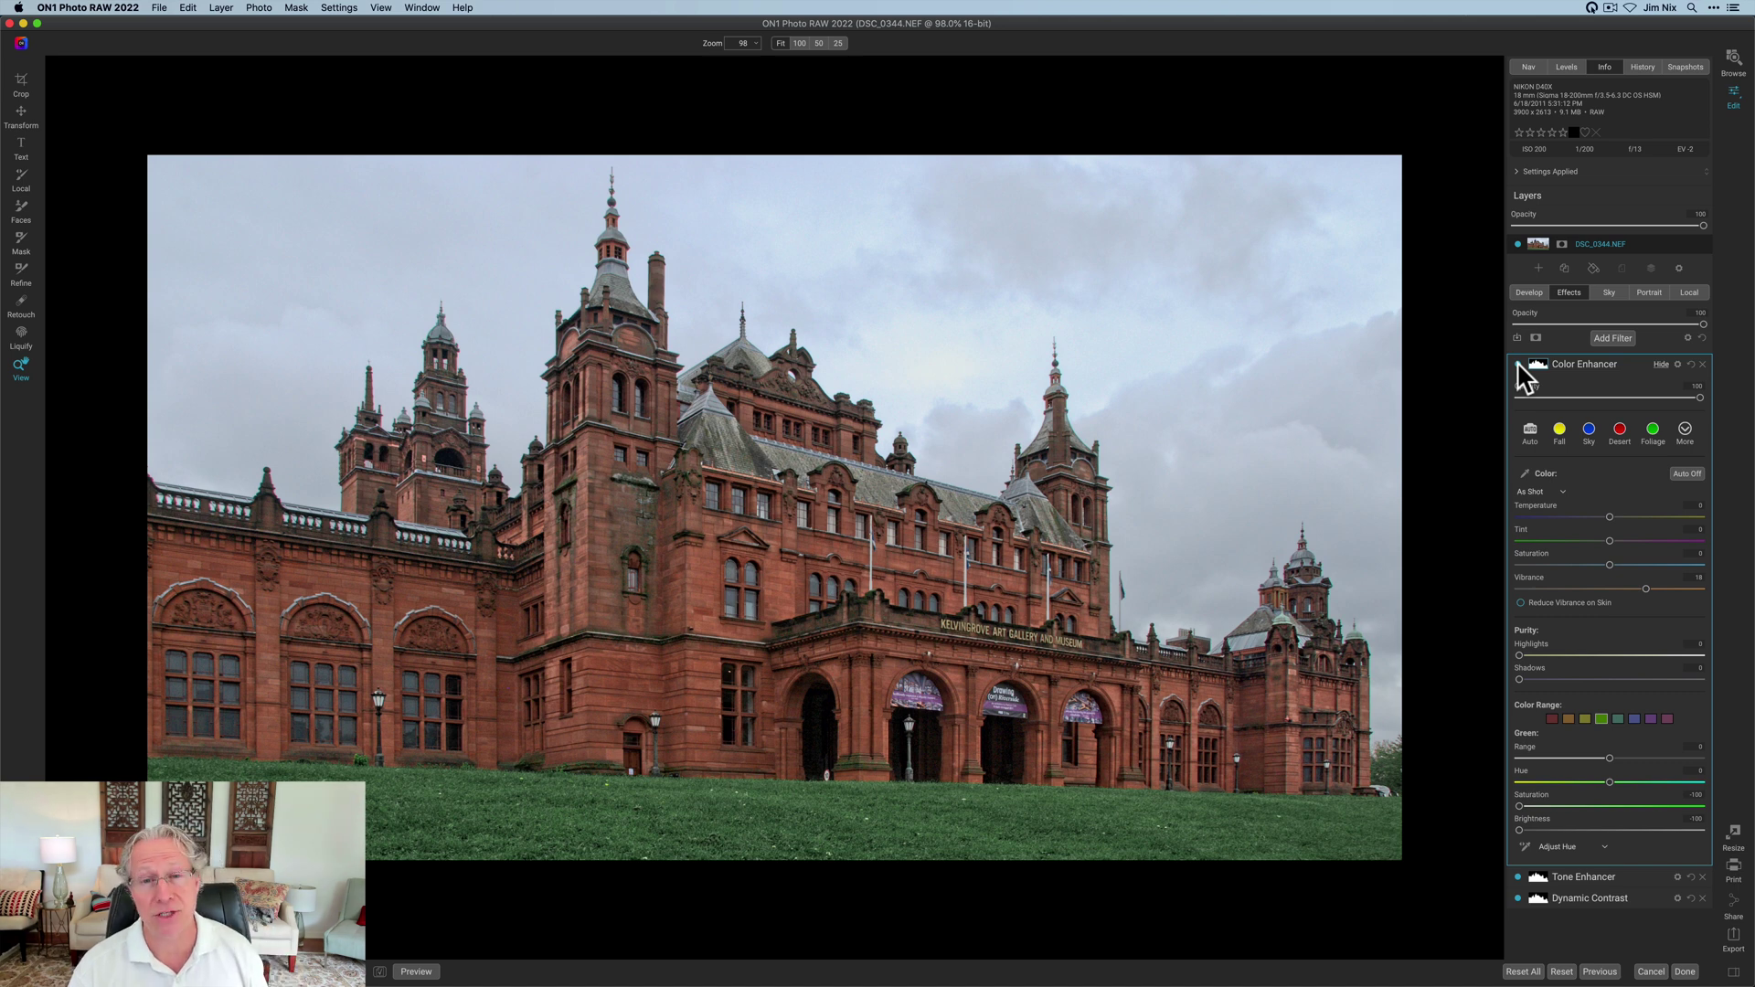
Add another Dynamic Contrast filter and paste the previously copied mask onto it.
click(1610, 338)
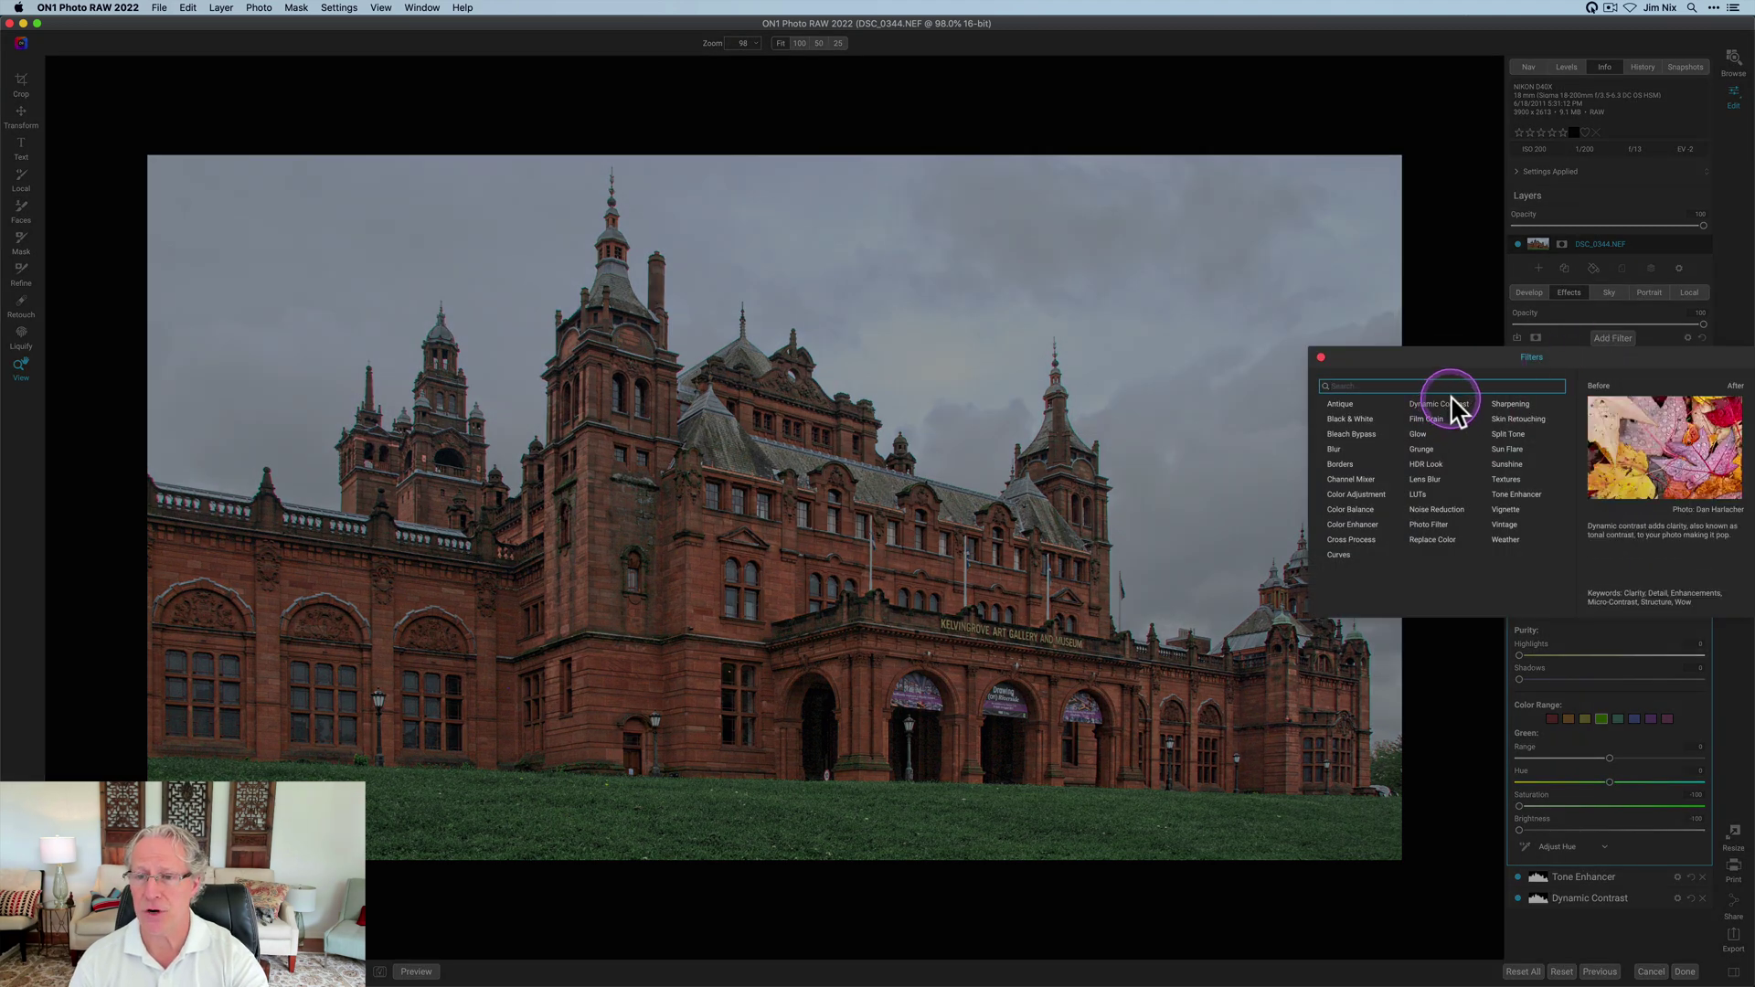
click(1441, 404)
click(1539, 365)
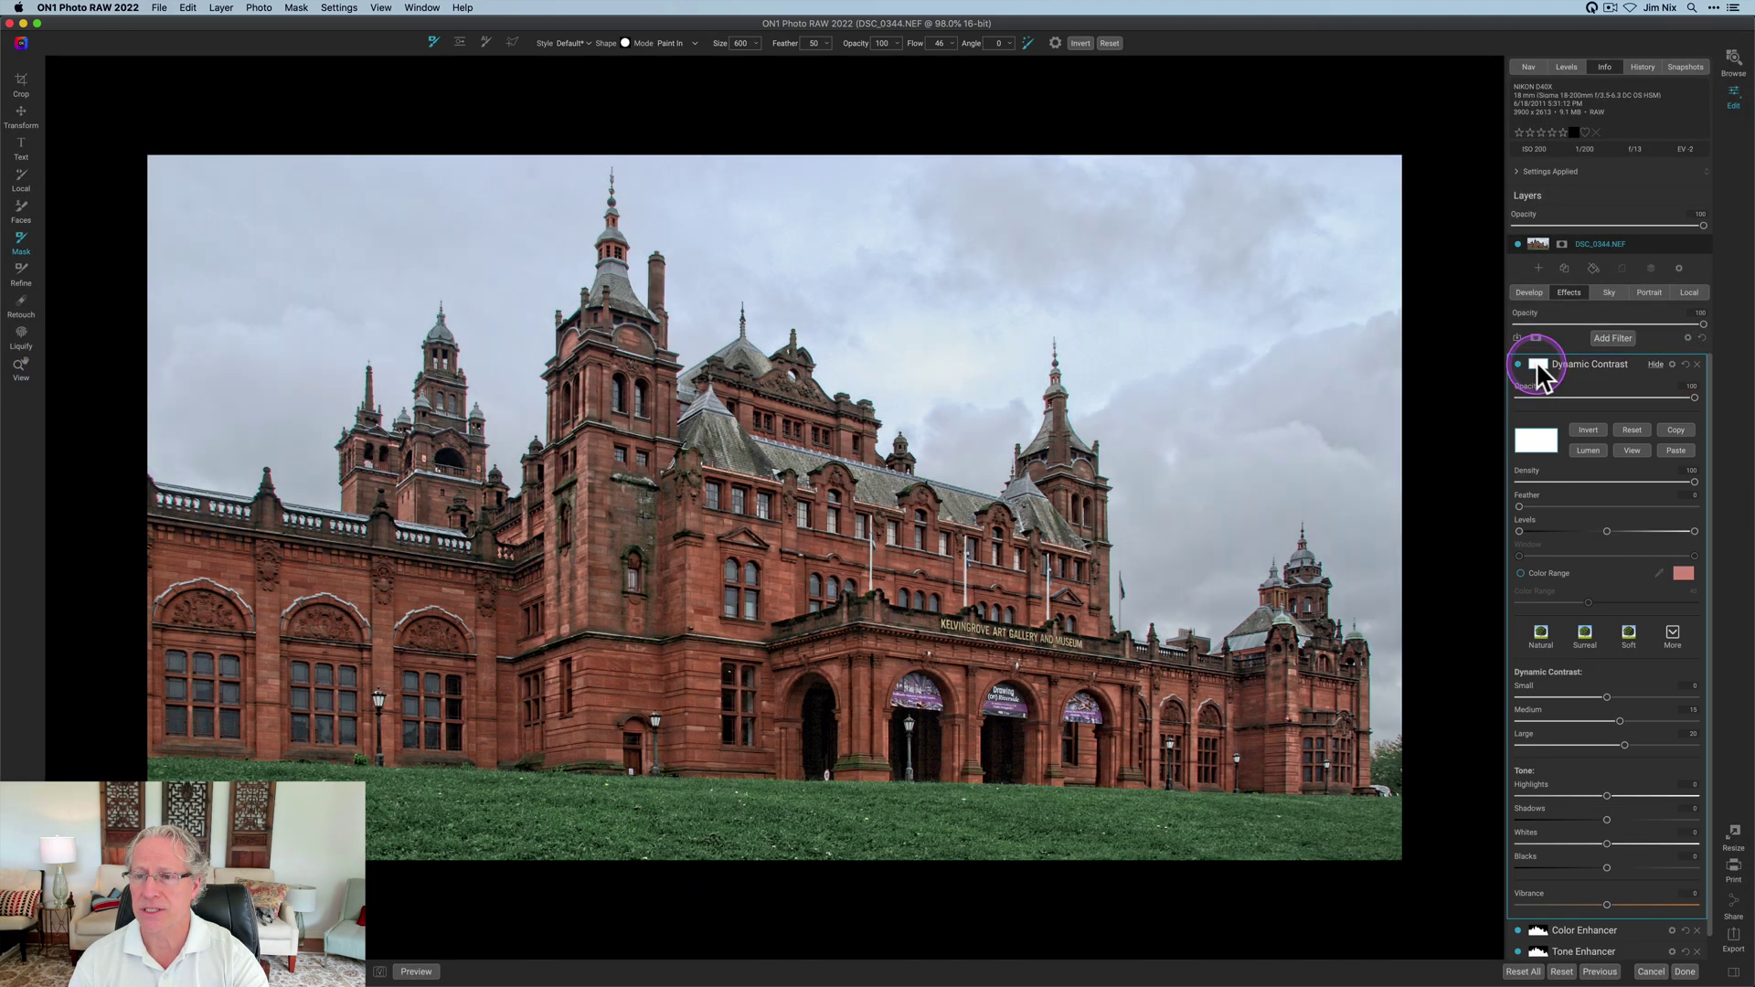
click(1675, 450)
Preview the mask in black and white, then copy the sky mask for reuse.
click(1588, 430)
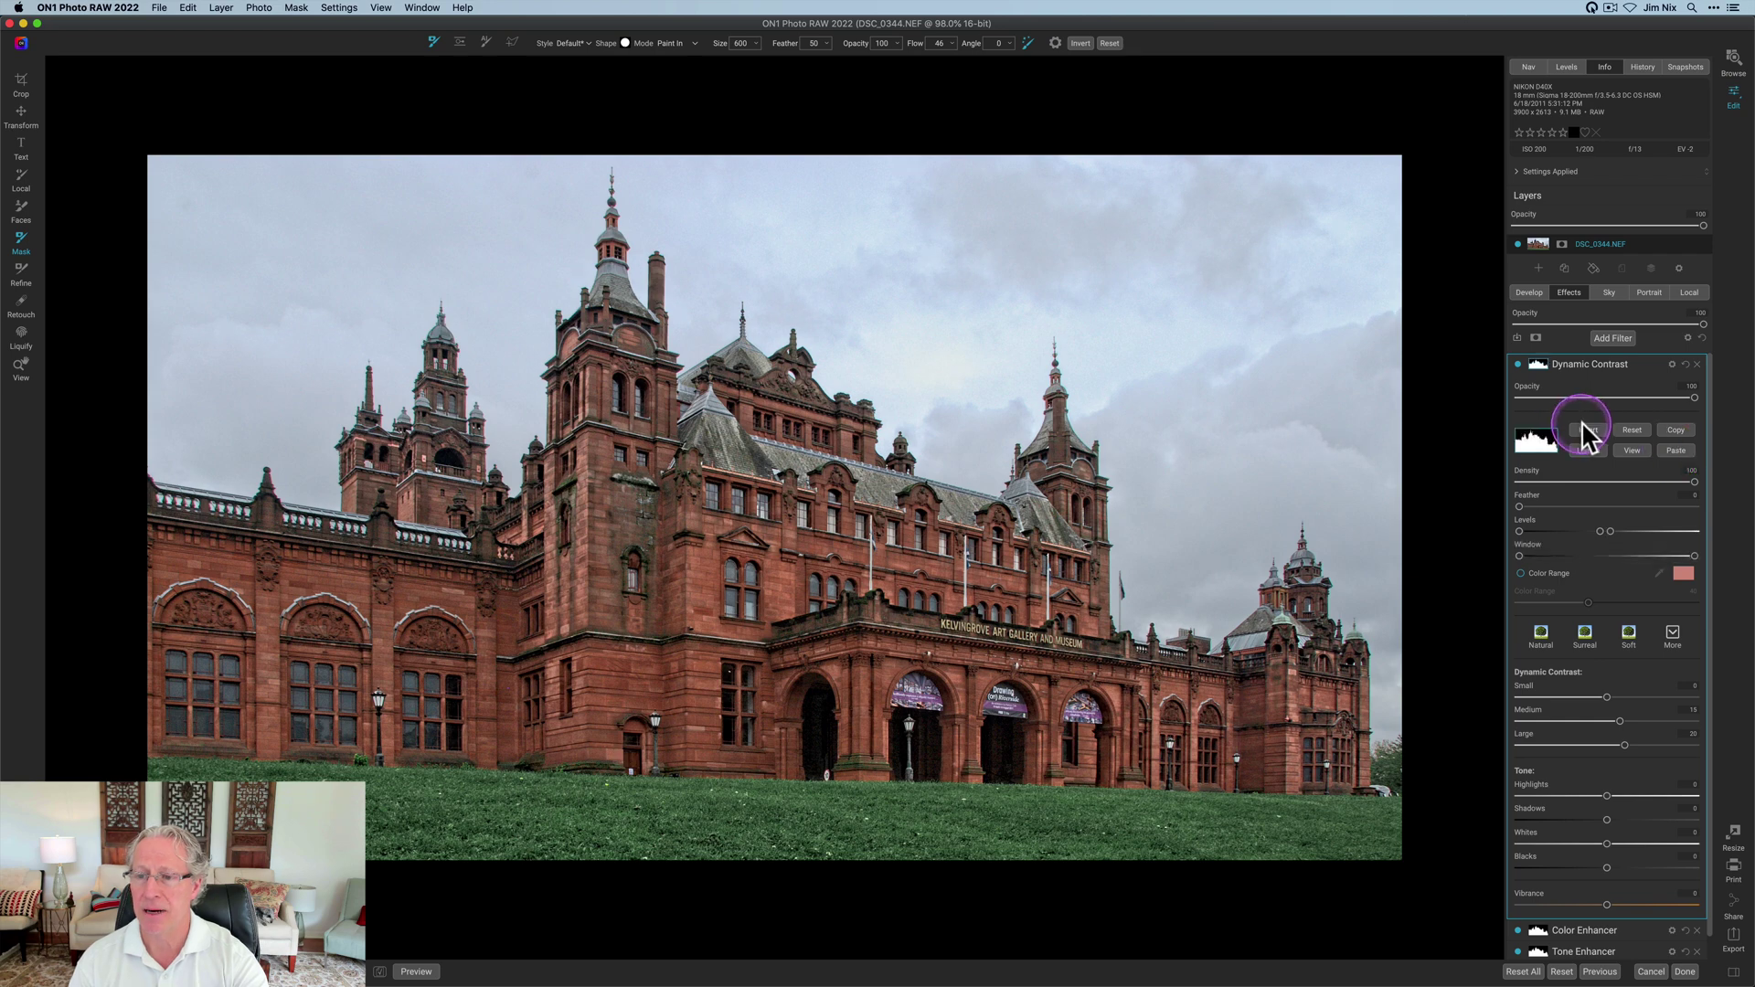
click(1631, 450)
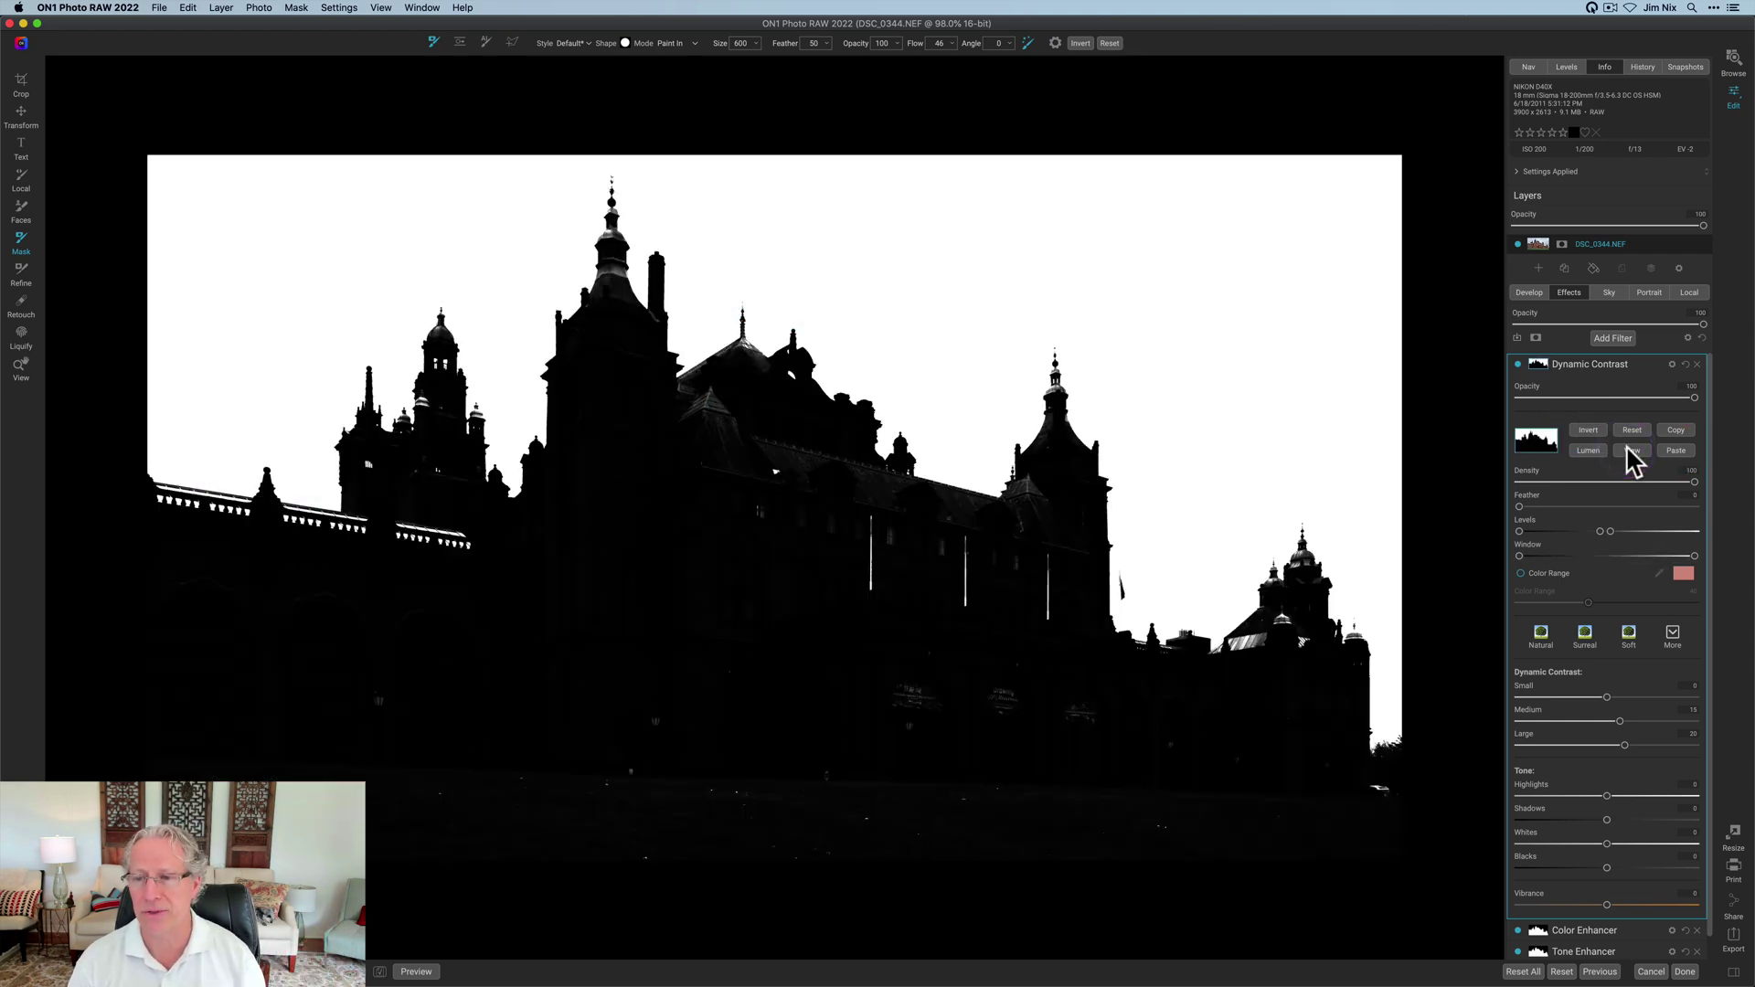
click(1627, 446)
click(1677, 429)
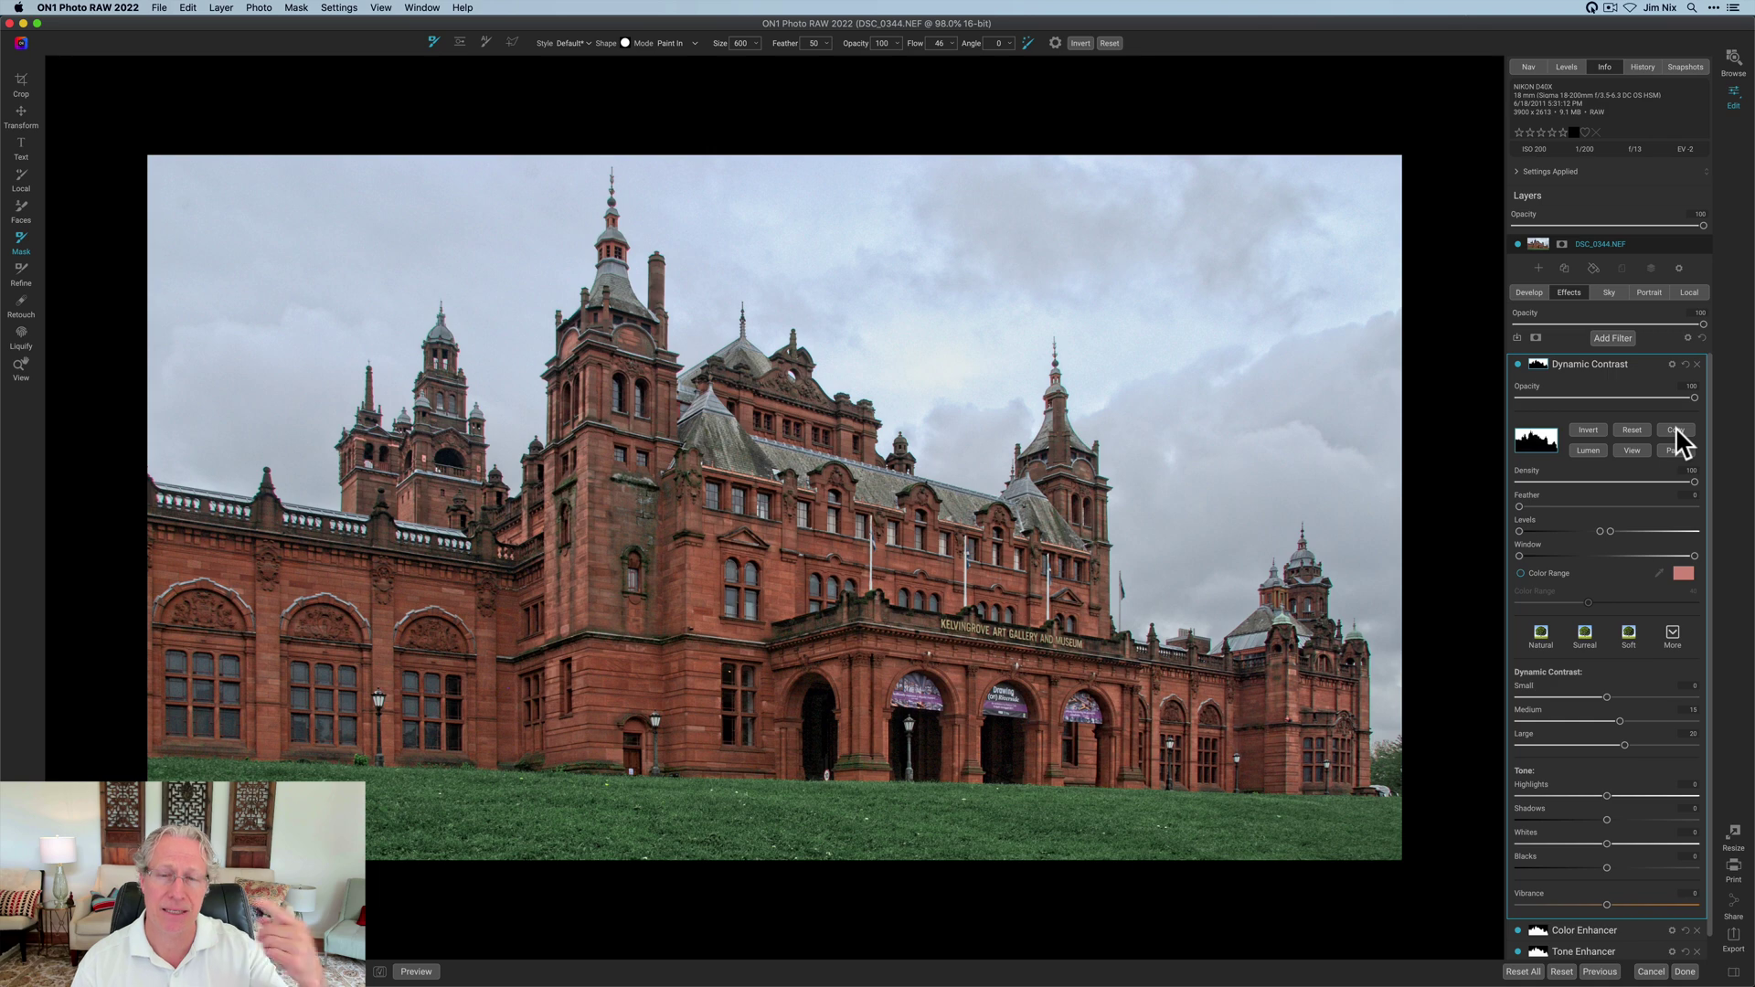
click(1543, 364)
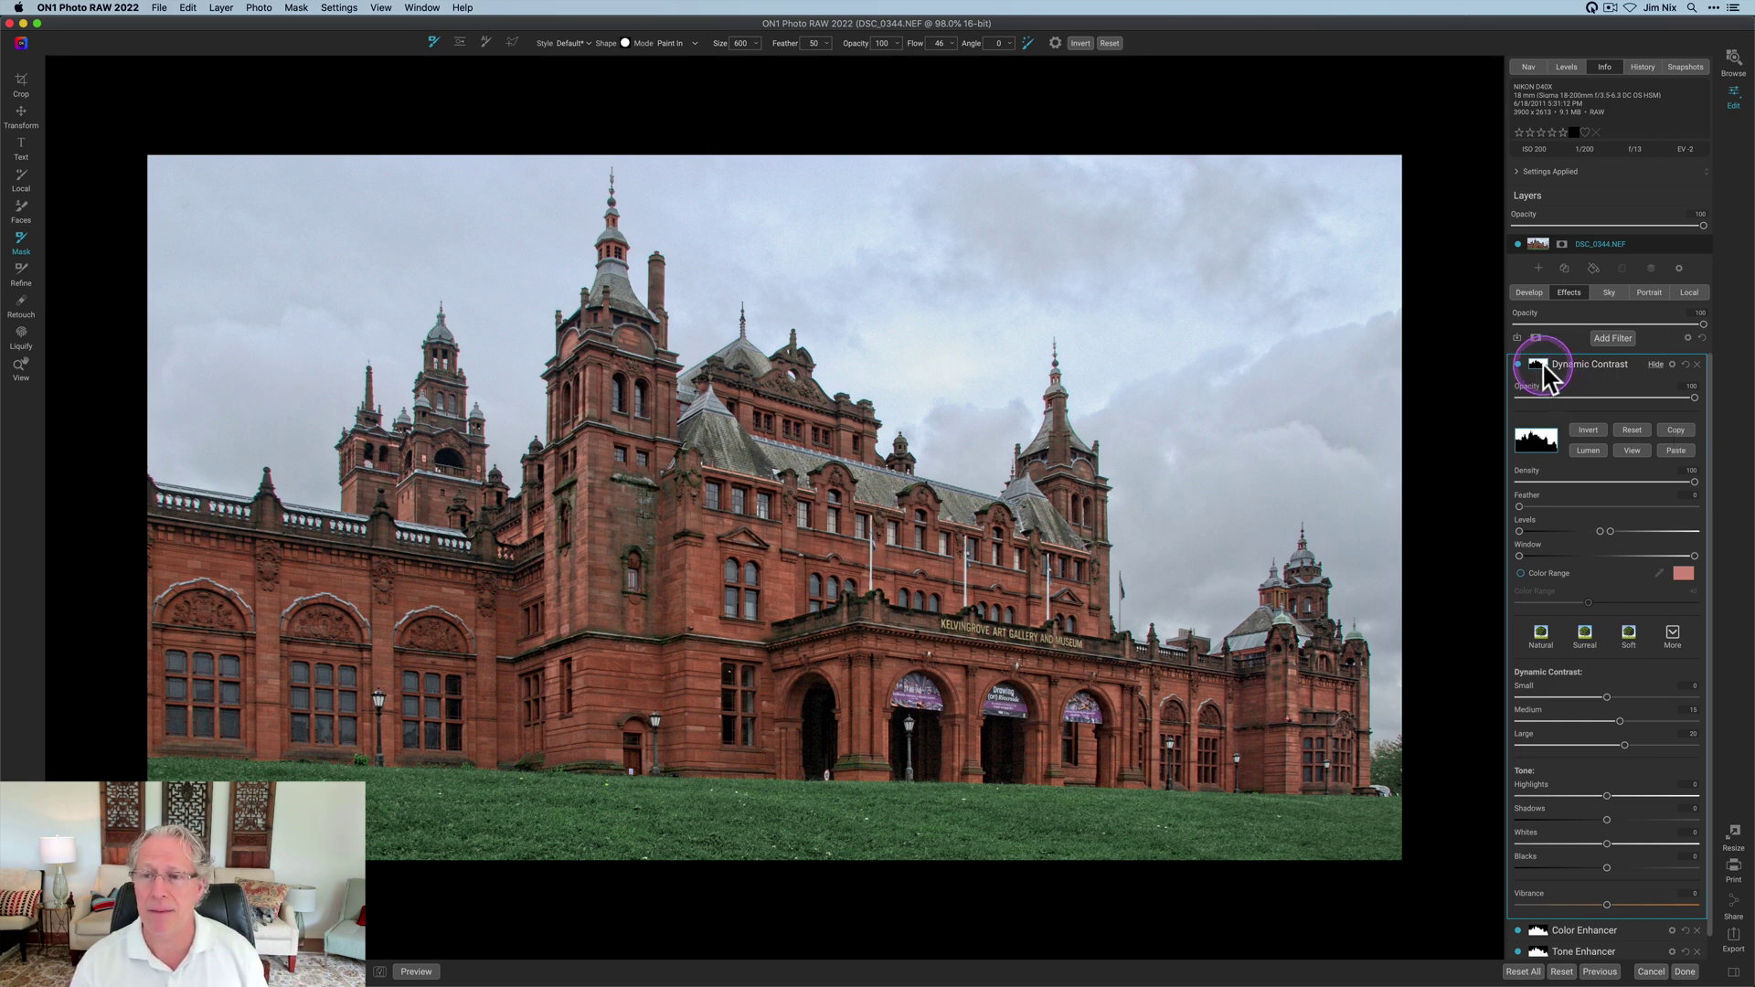
Set the sky Dynamic Contrast to Small -42, Medium -39, Large -41 and Vibrance 37.
click(1543, 363)
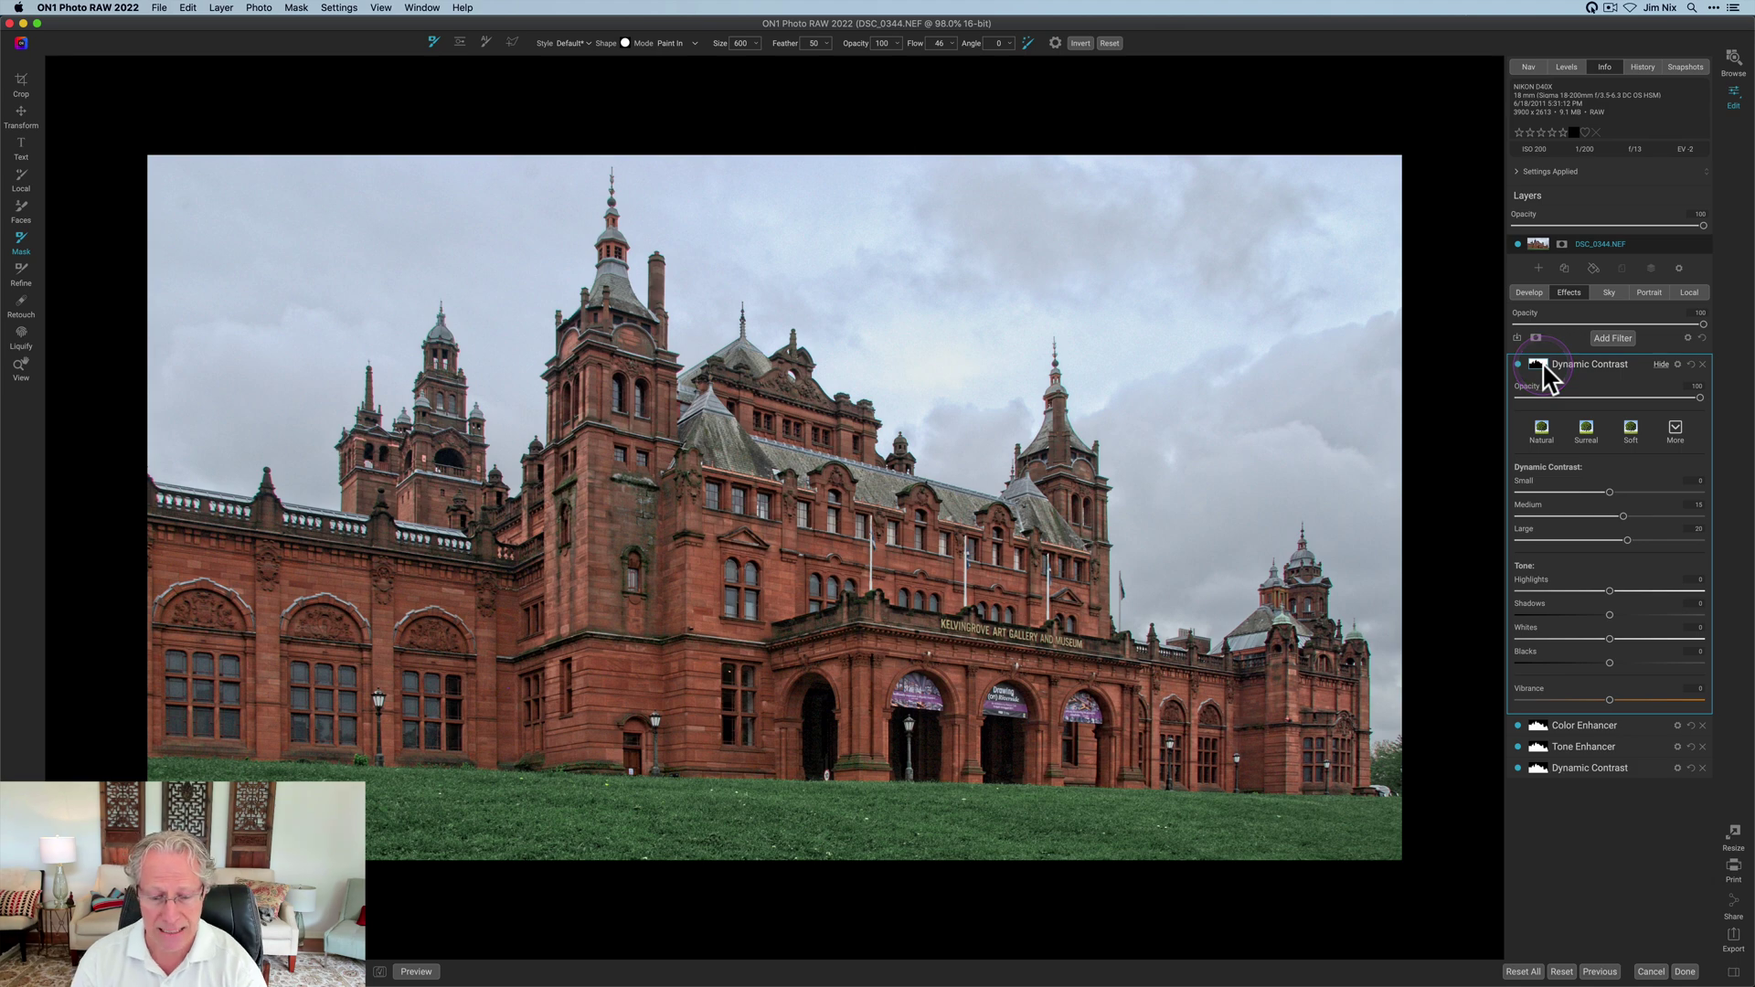
click(1570, 490)
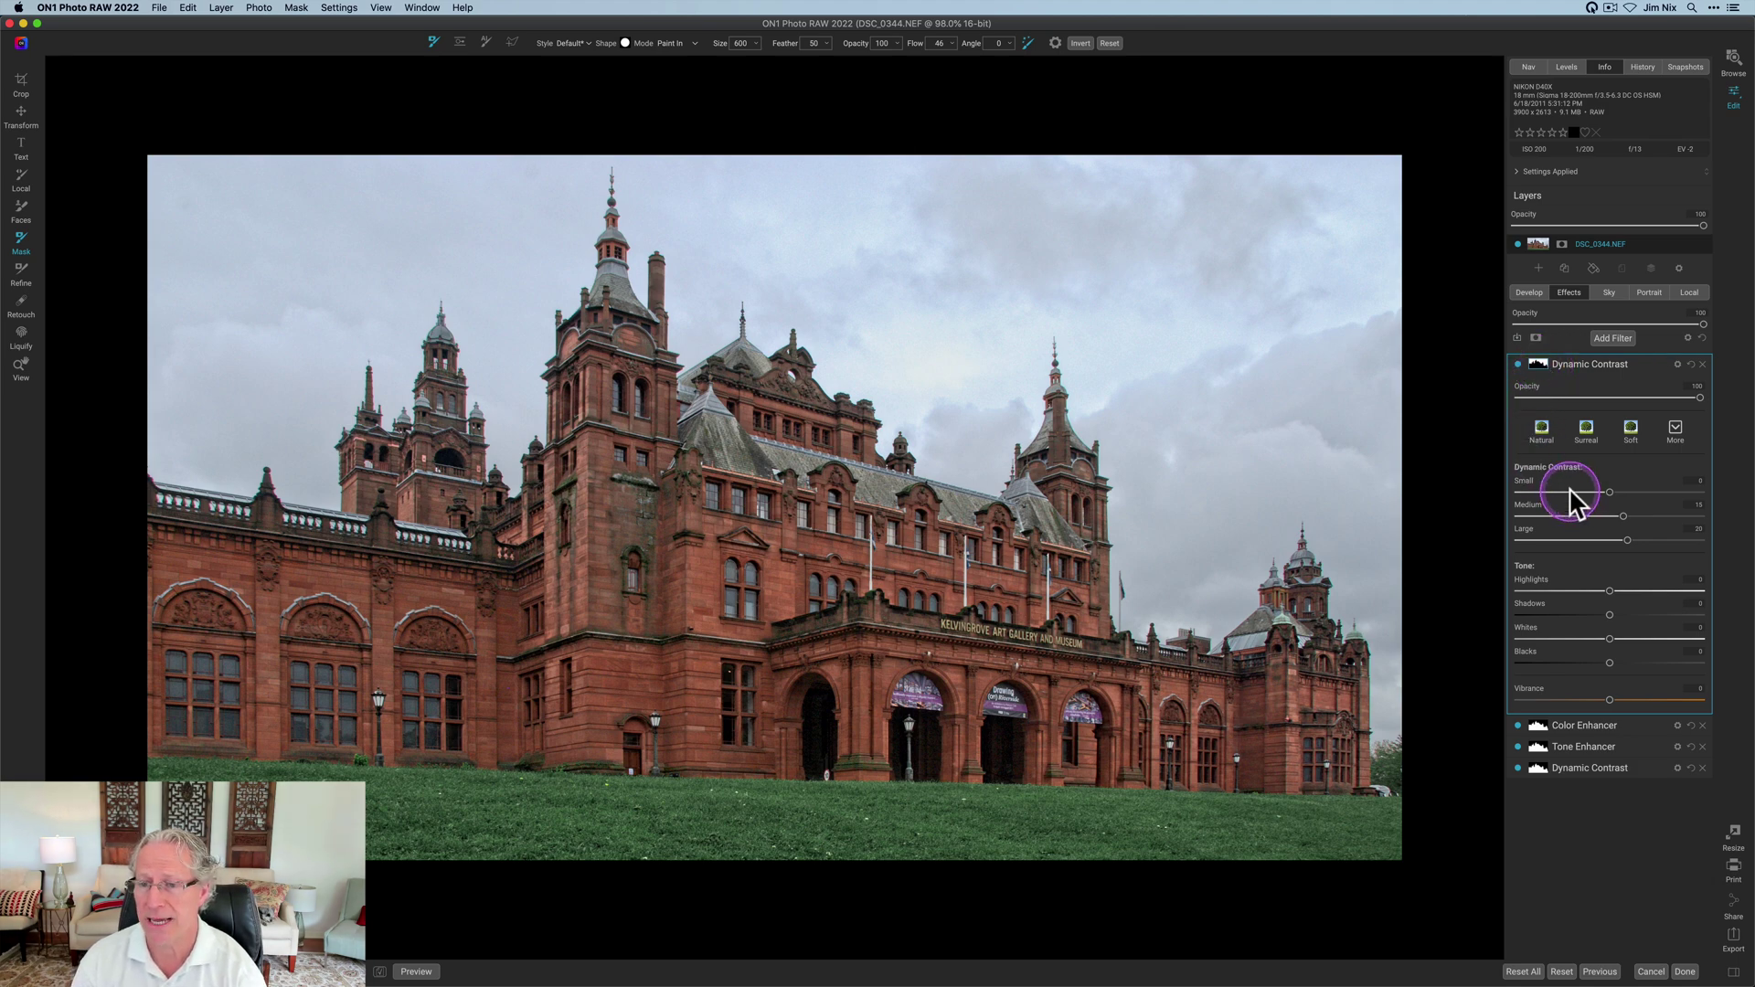
click(1572, 515)
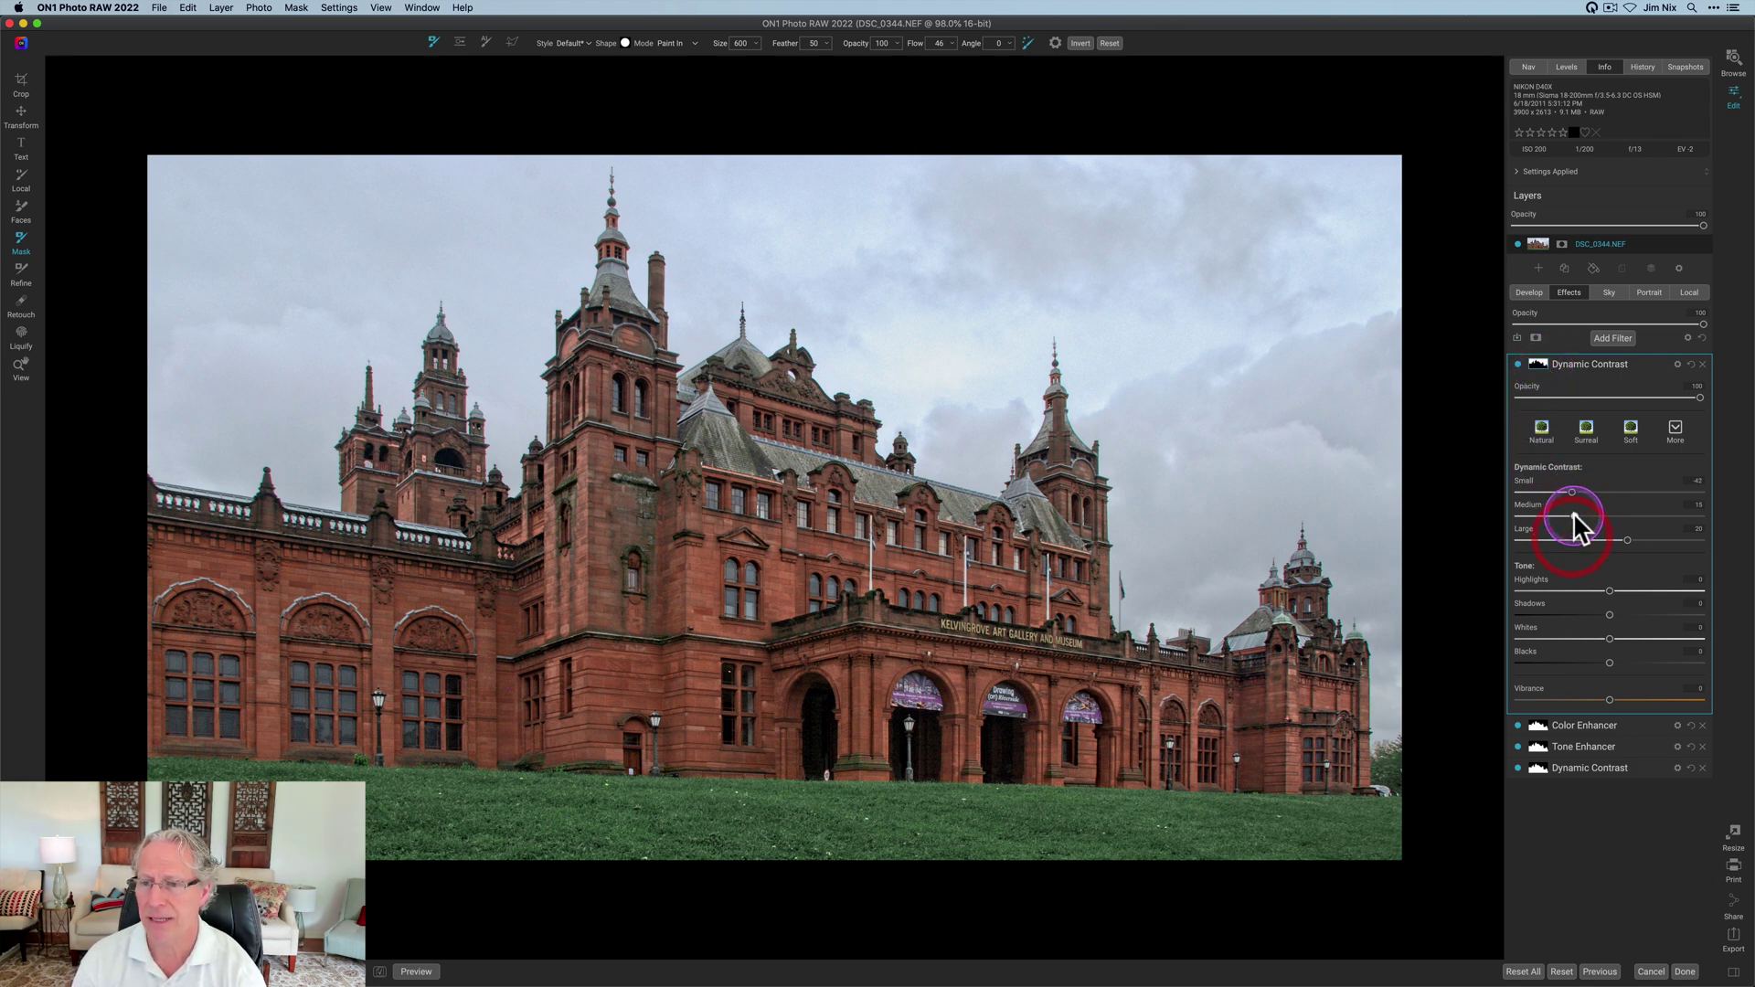
click(1575, 540)
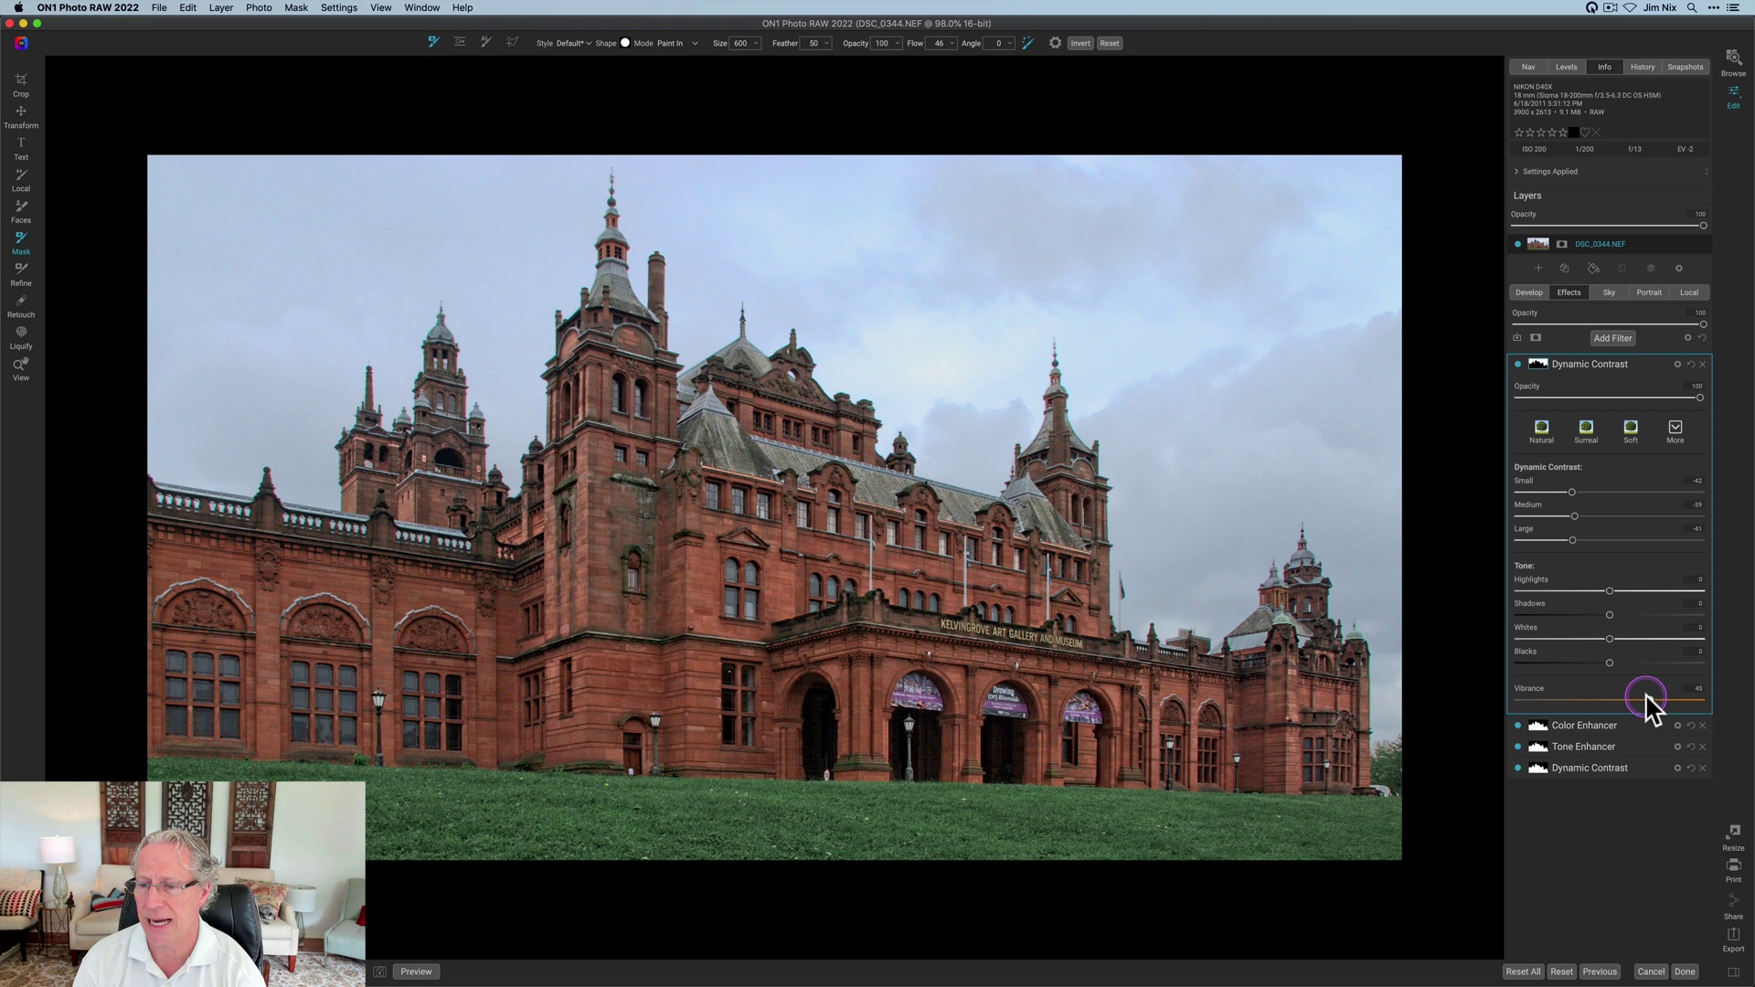
drag(1651, 697, 1642, 696)
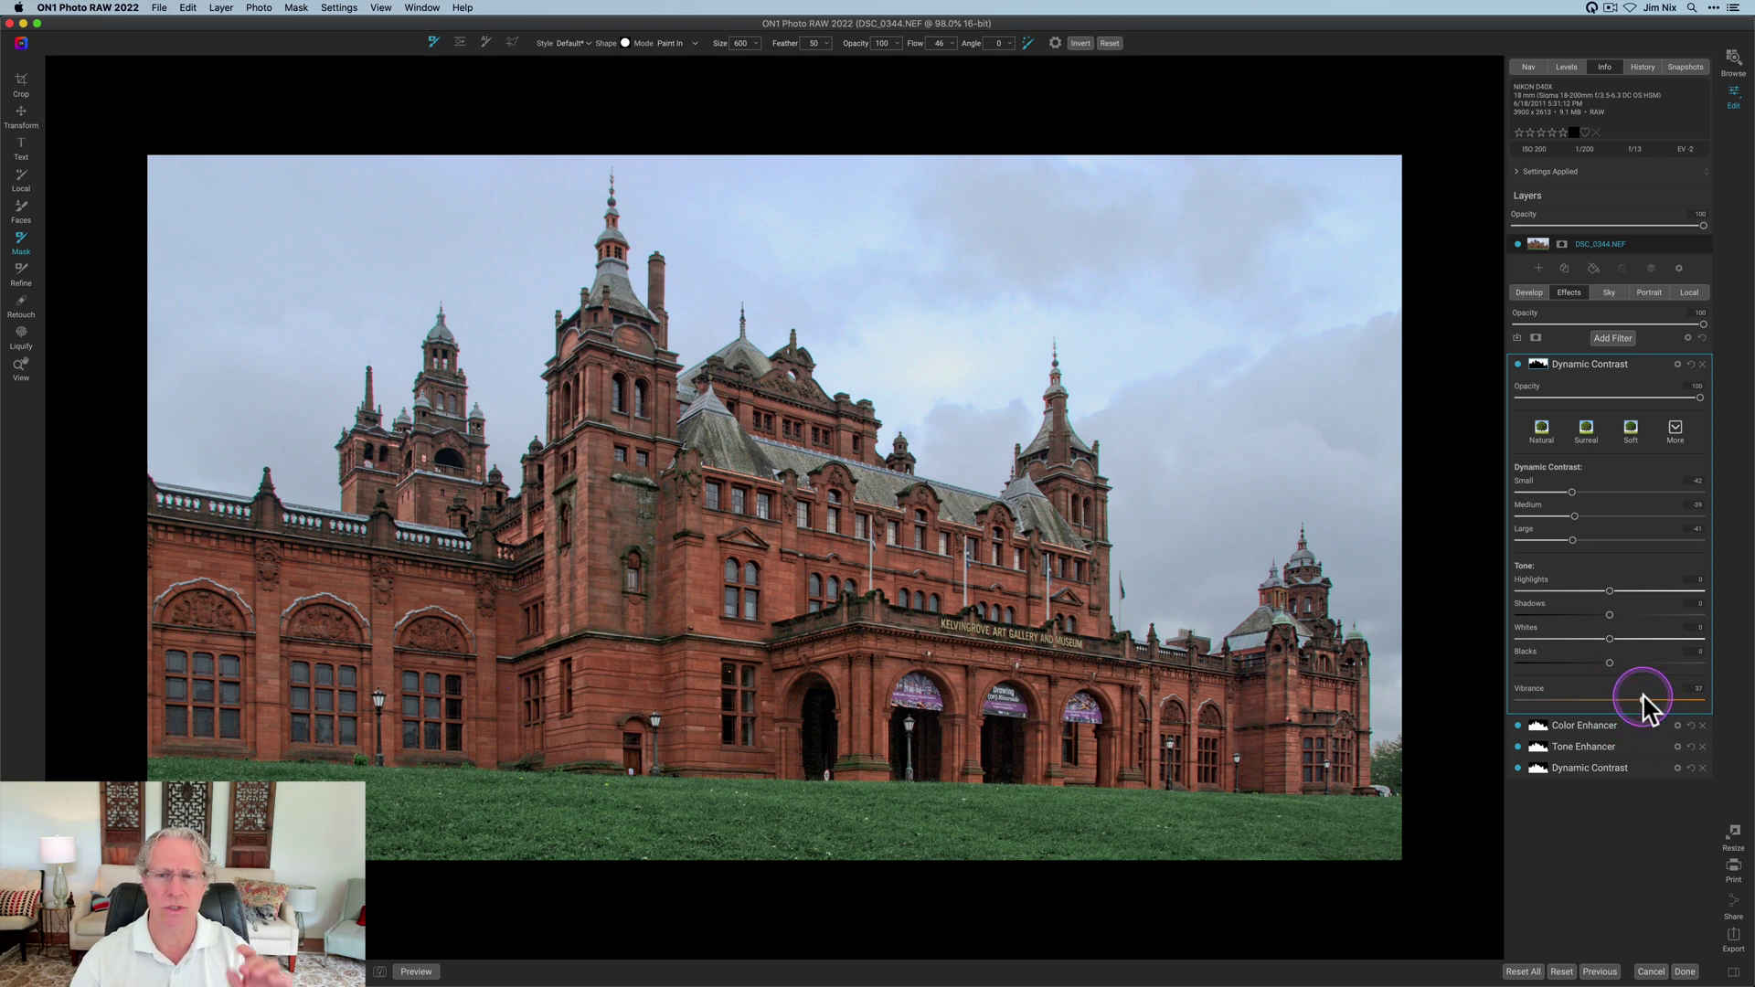
Toggle the sky Dynamic Contrast filter off and on to compare.
click(1518, 365)
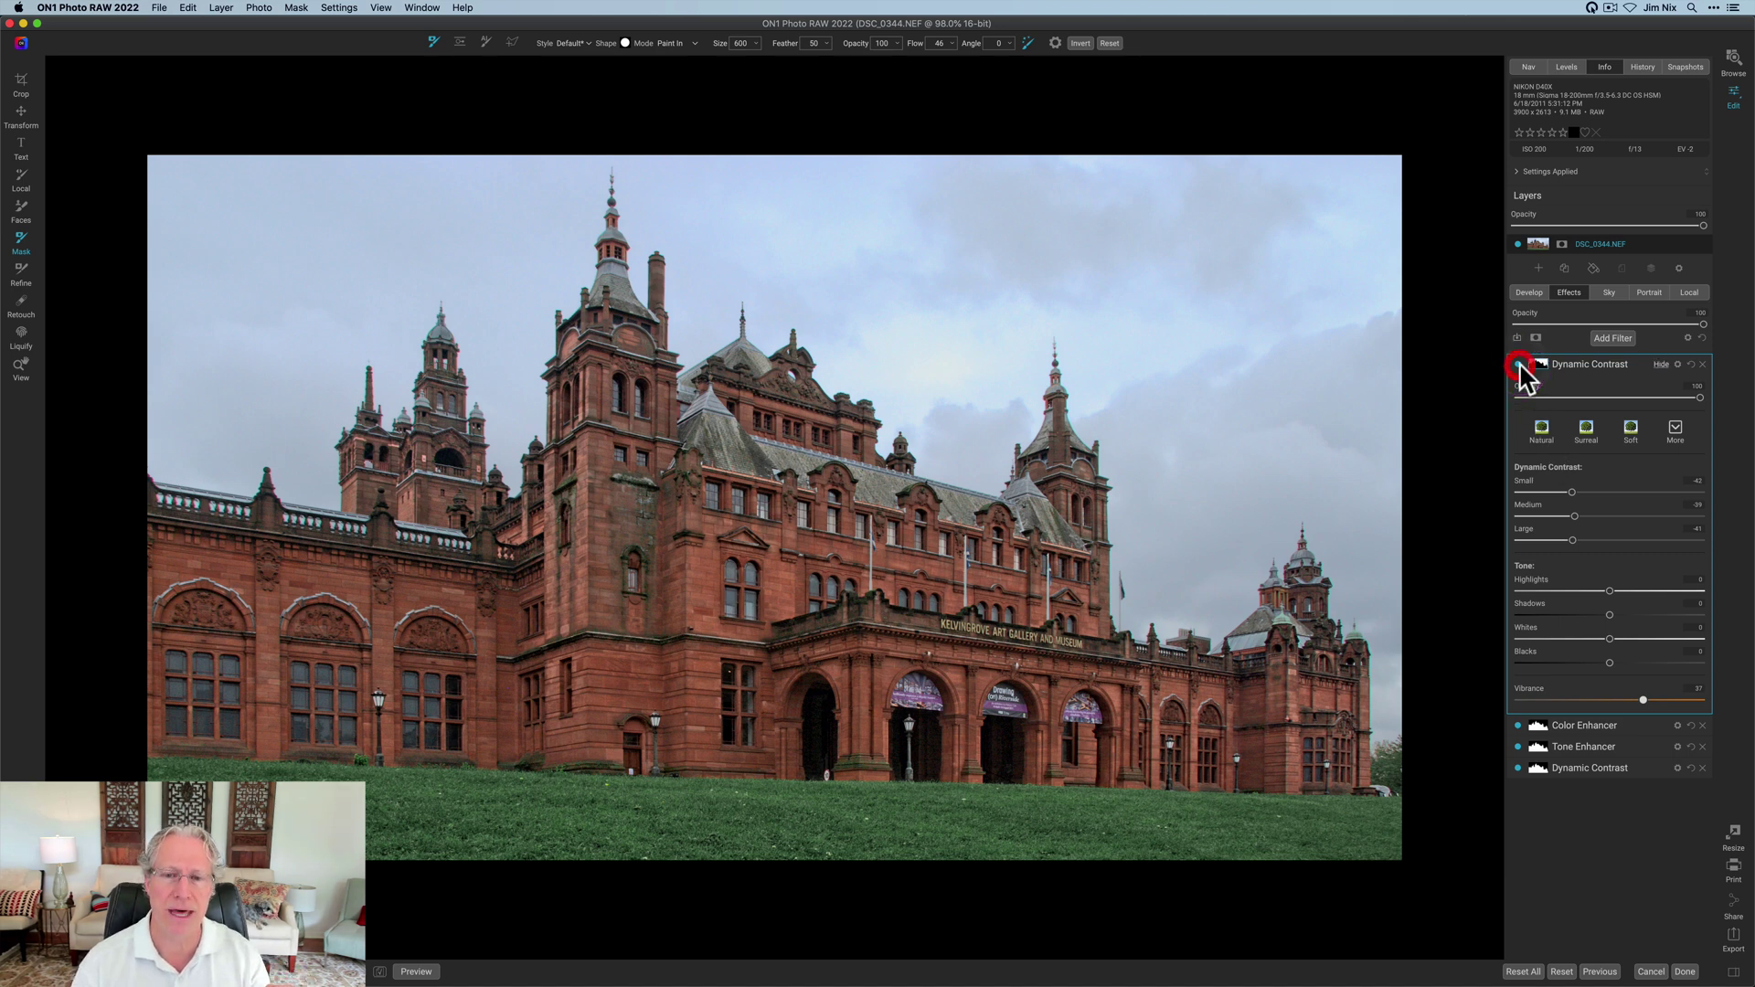
click(1519, 365)
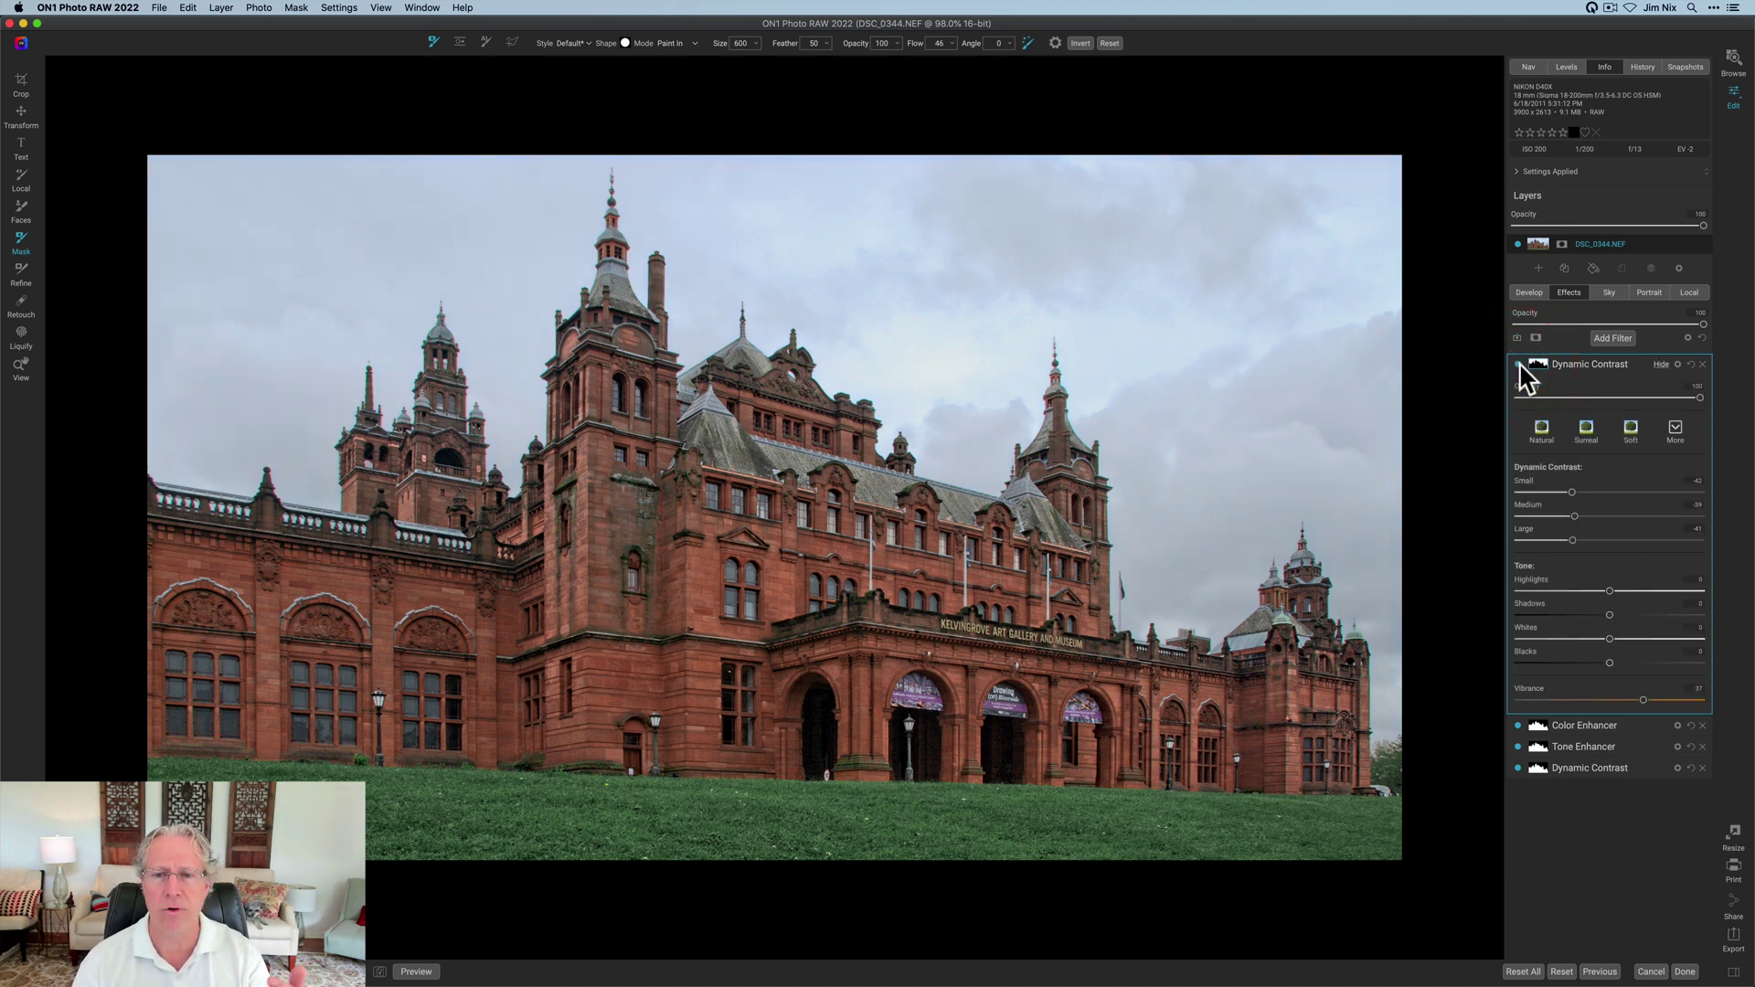
click(1609, 338)
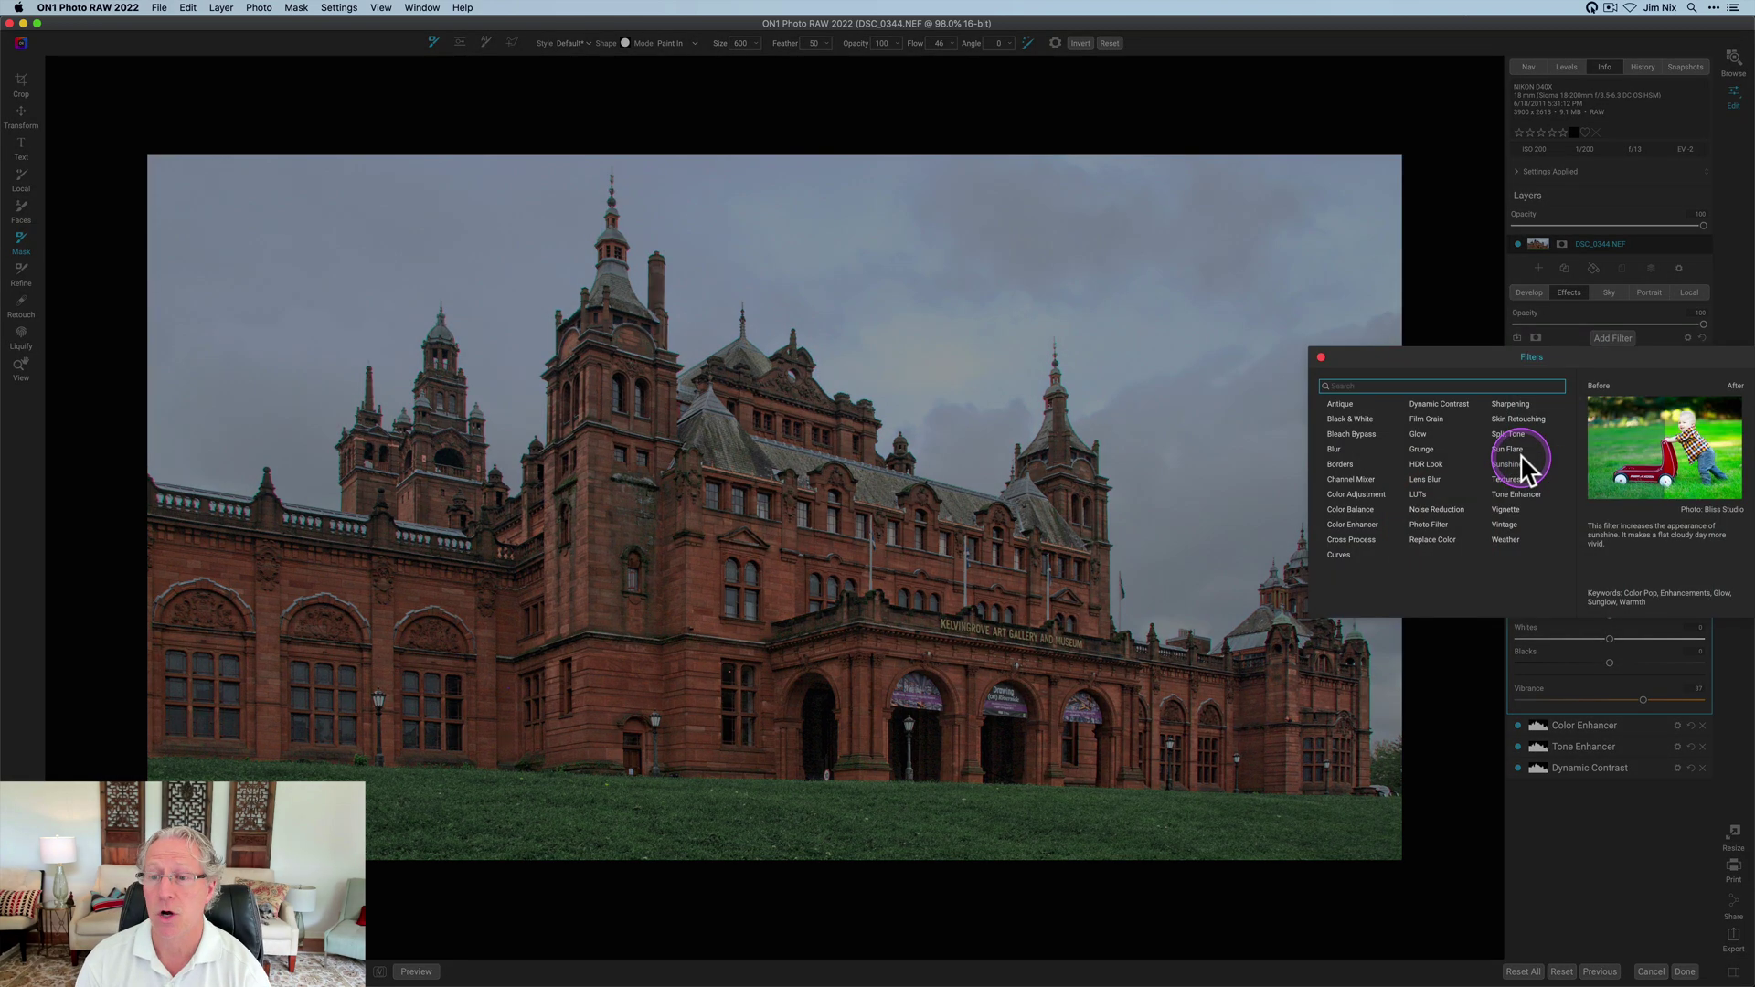
Add a Photo Filter and paste the sky mask onto it.
click(1492, 468)
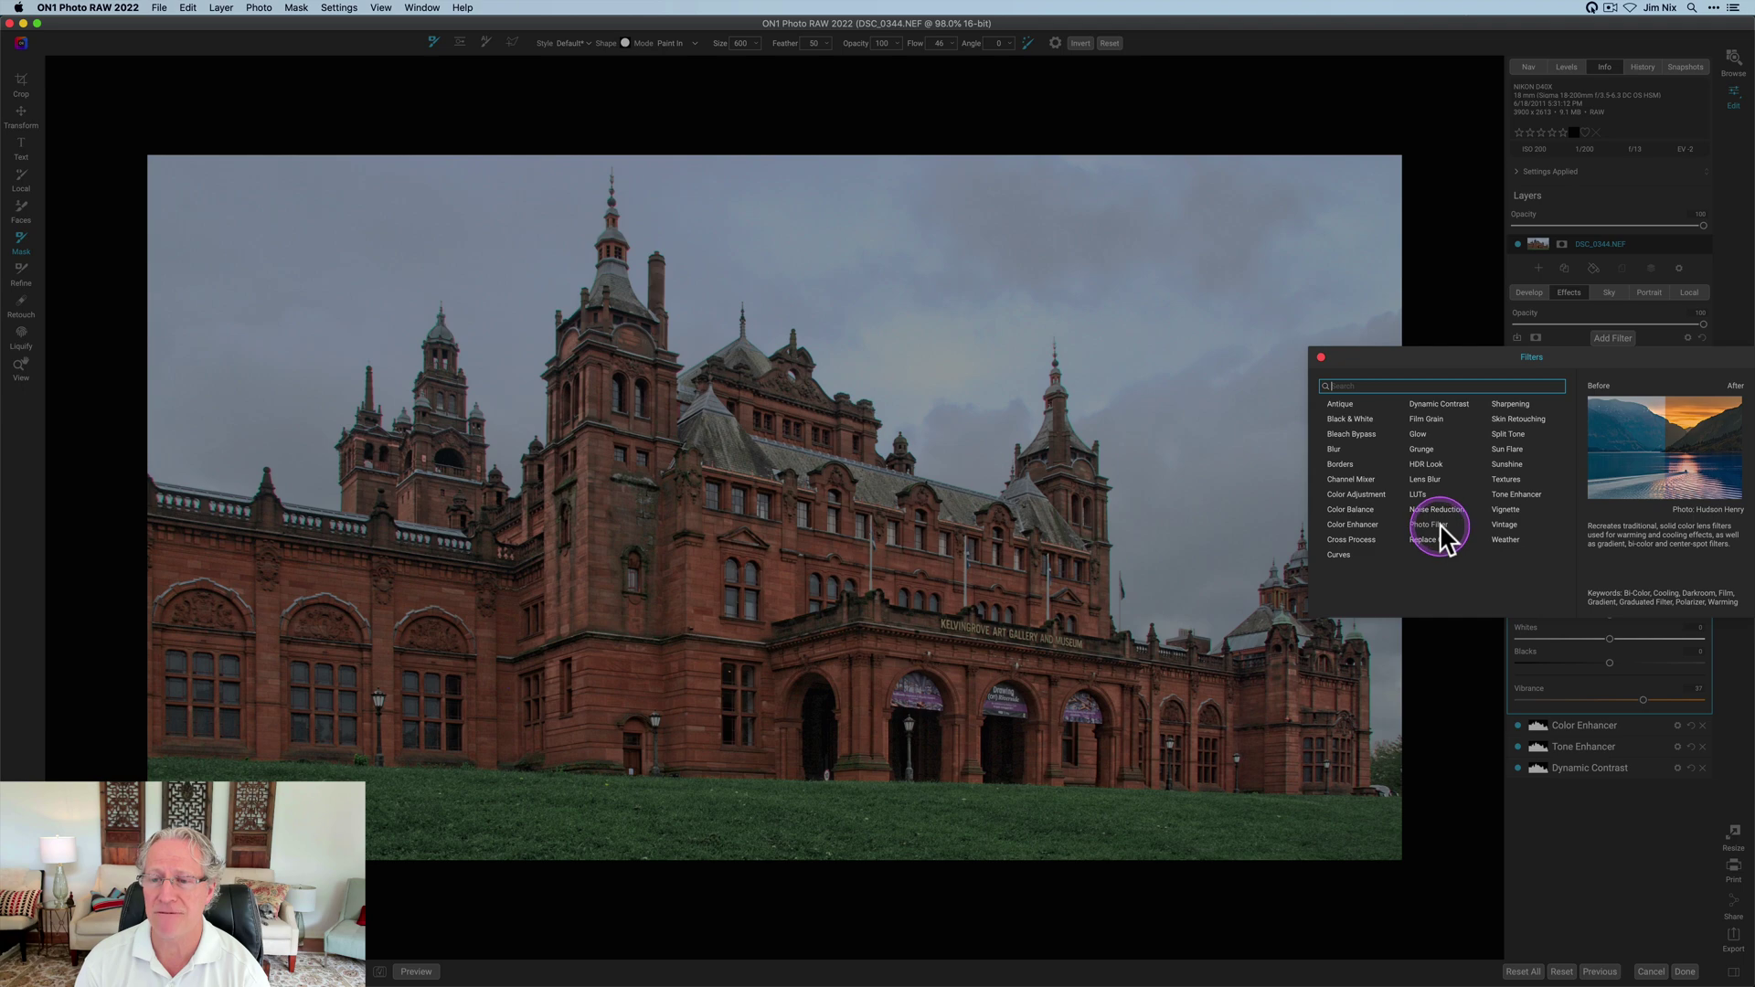
click(1563, 428)
click(1540, 366)
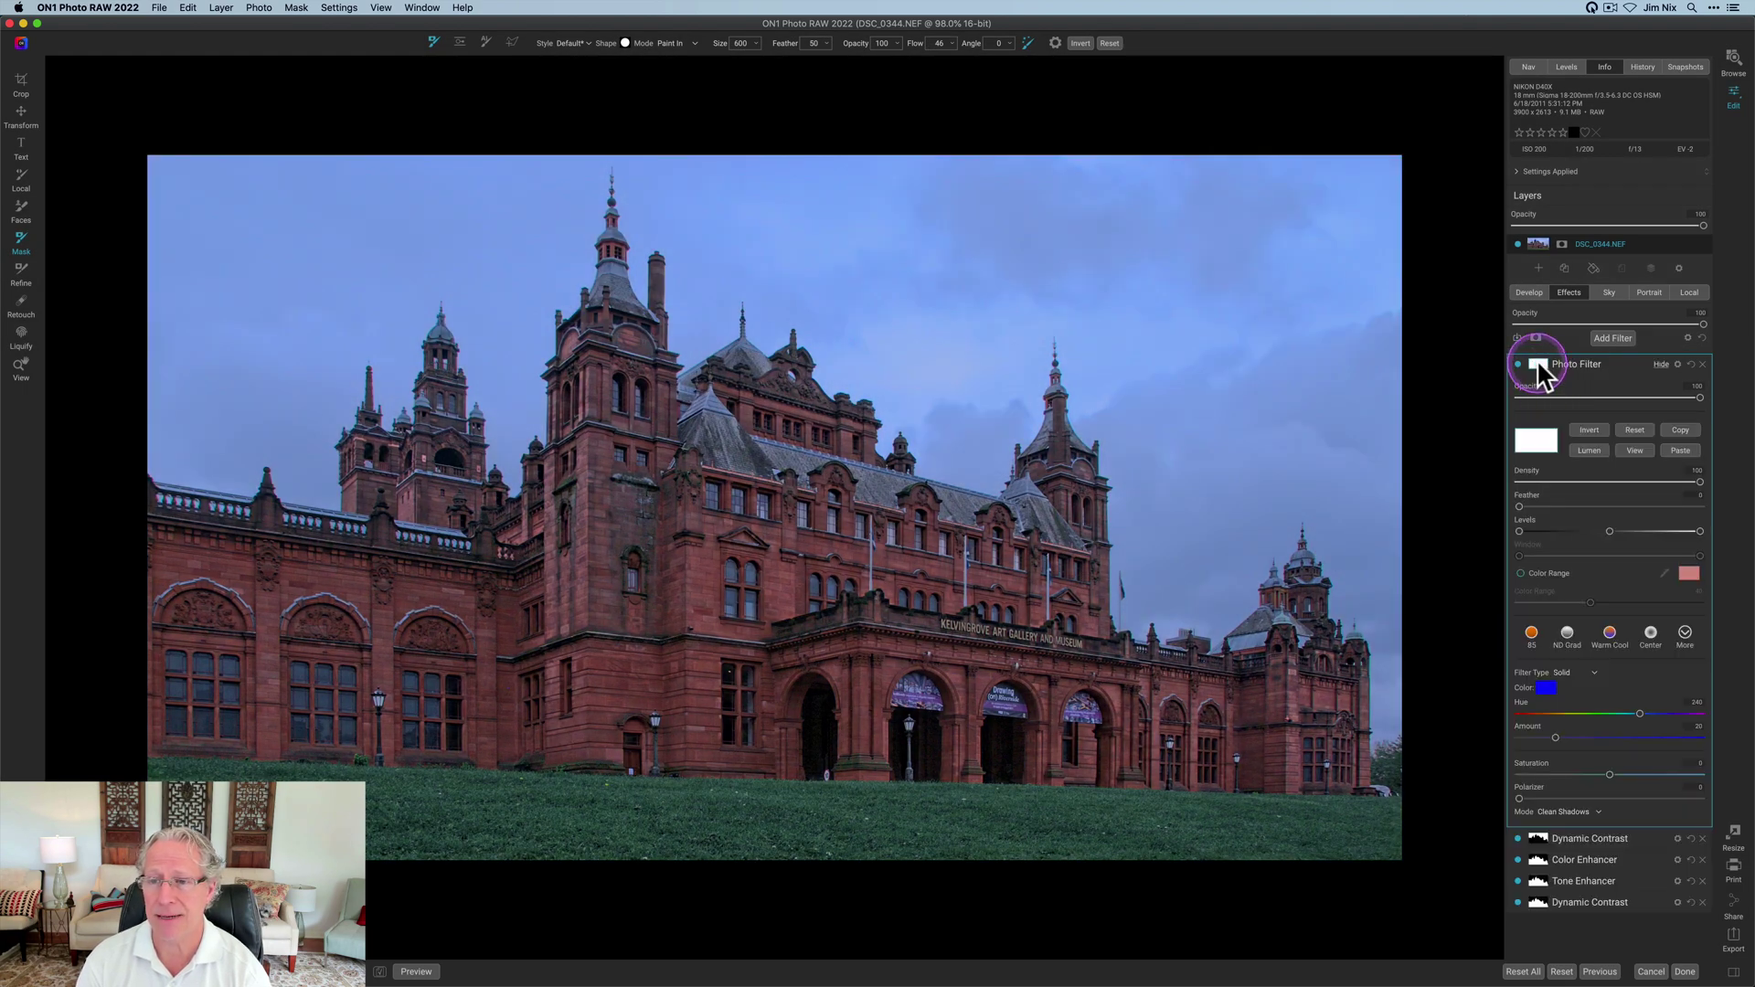
click(1660, 434)
click(1679, 451)
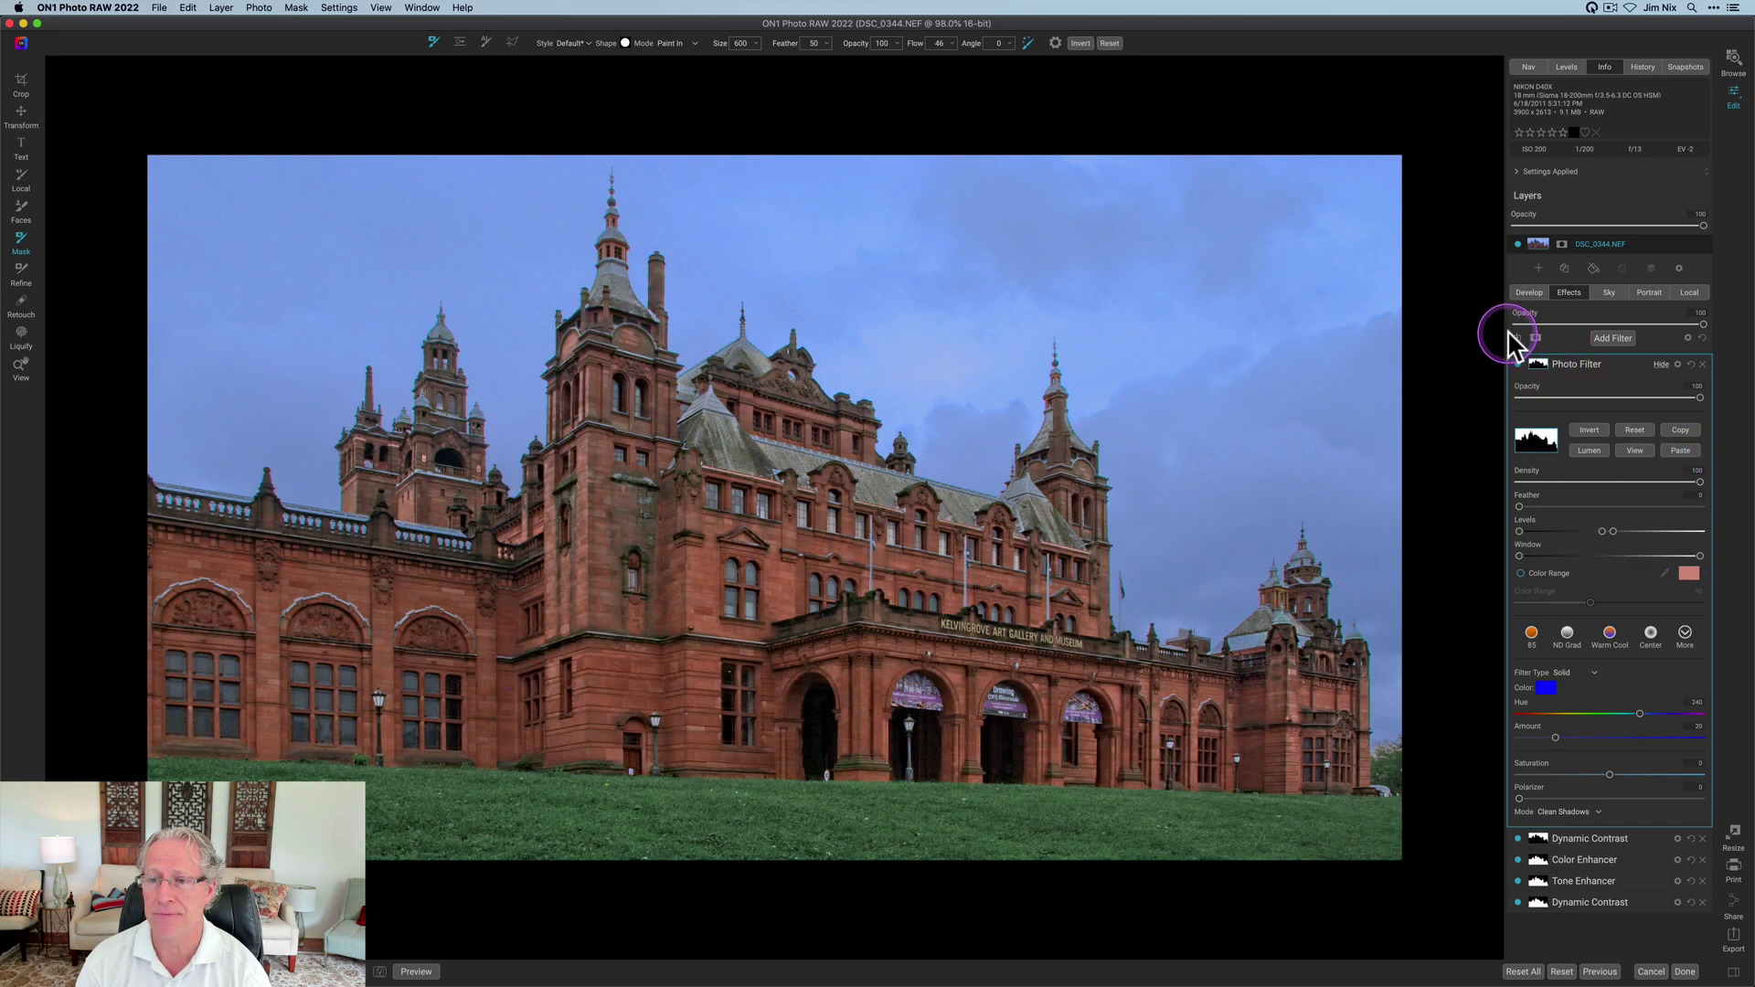
click(1541, 365)
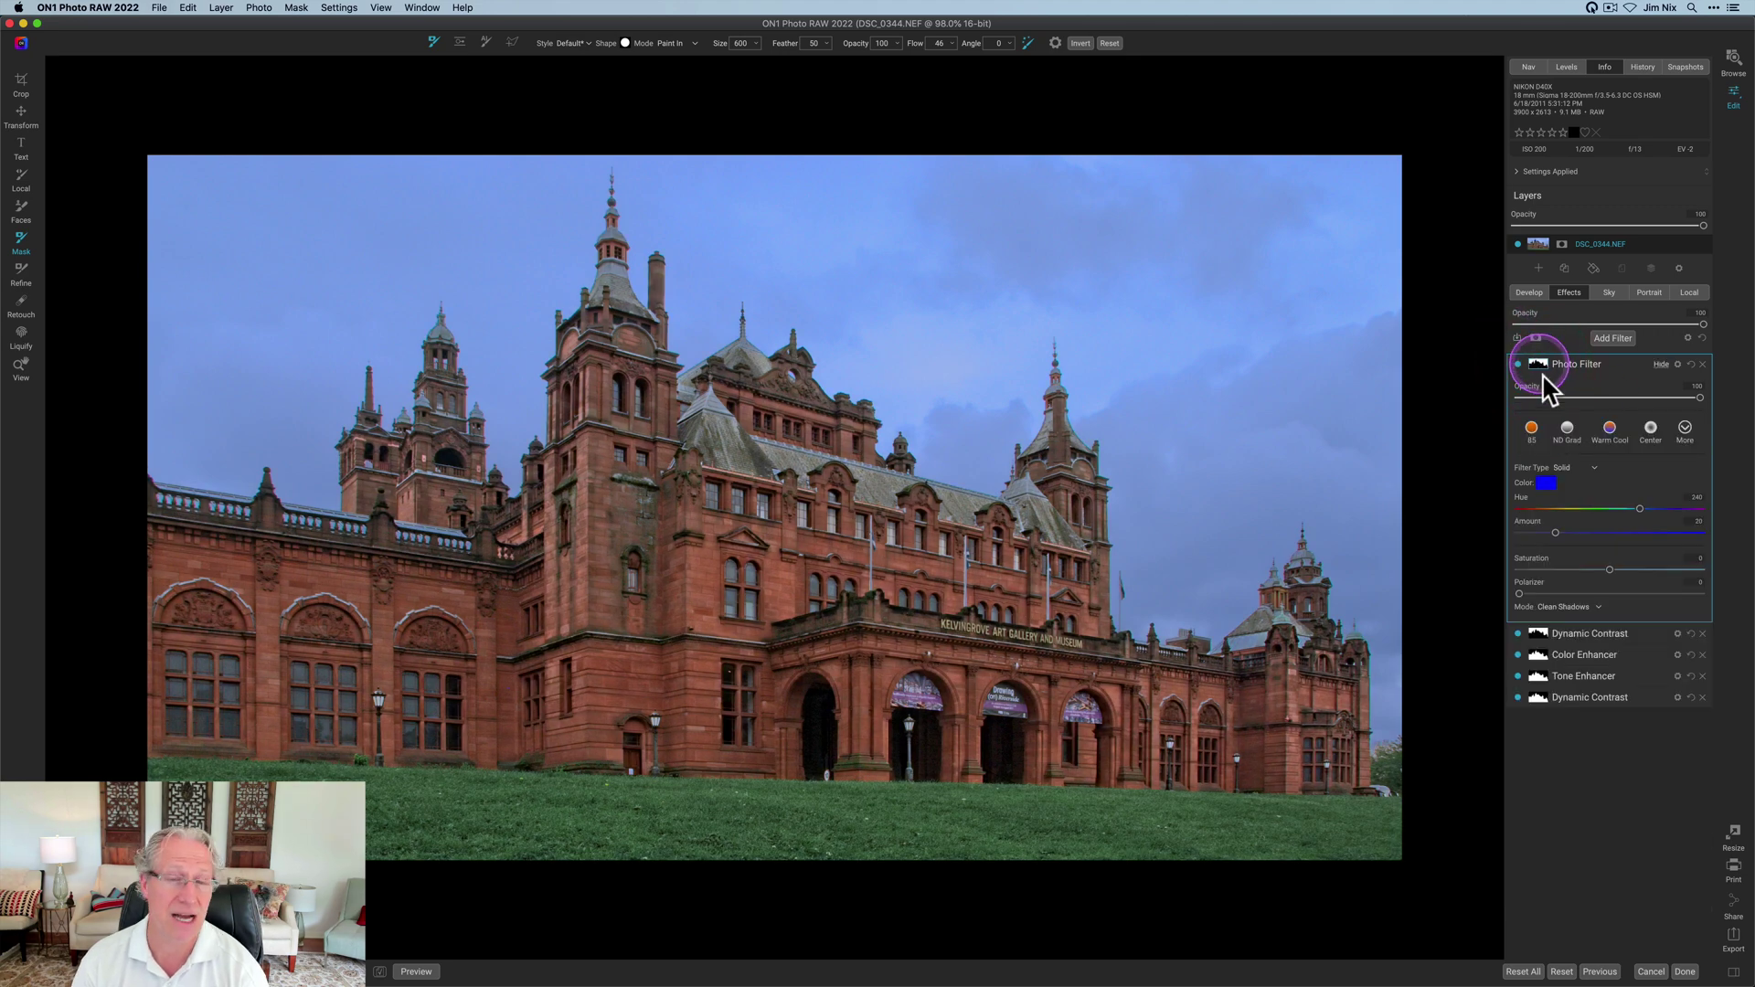
Set the Photo Filter amount to 8, lower its saturation slightly and add a 57 polarizer.
click(1564, 472)
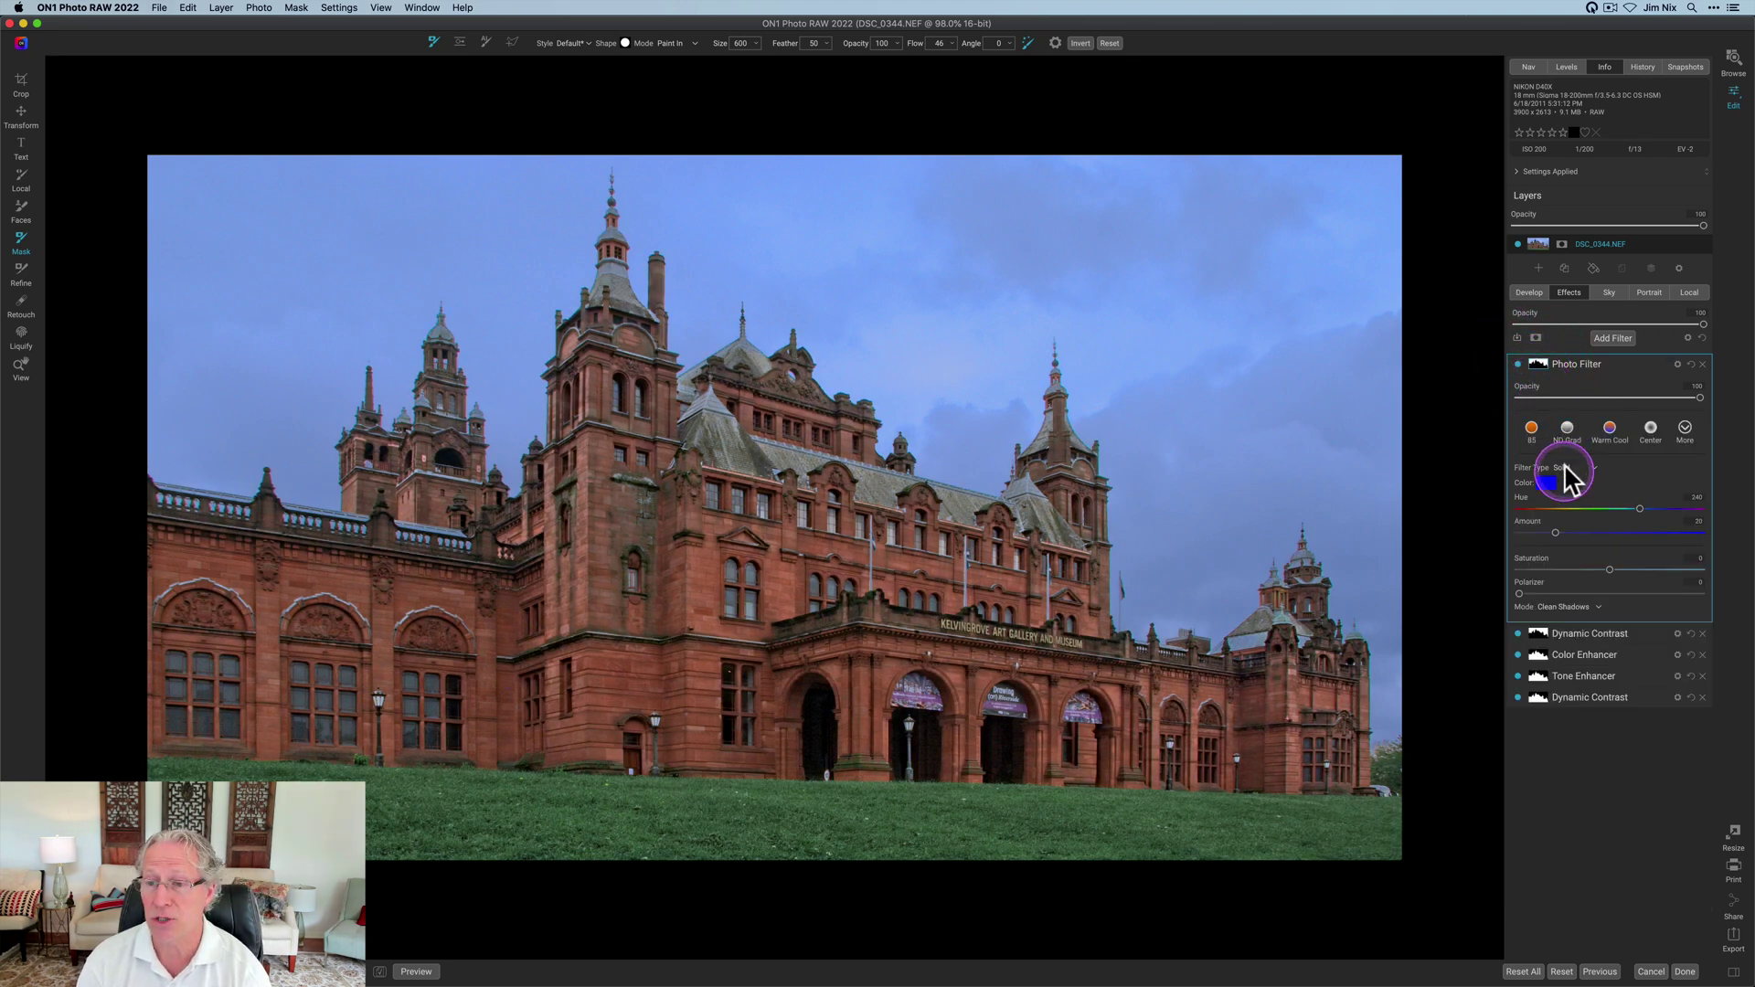
click(1646, 518)
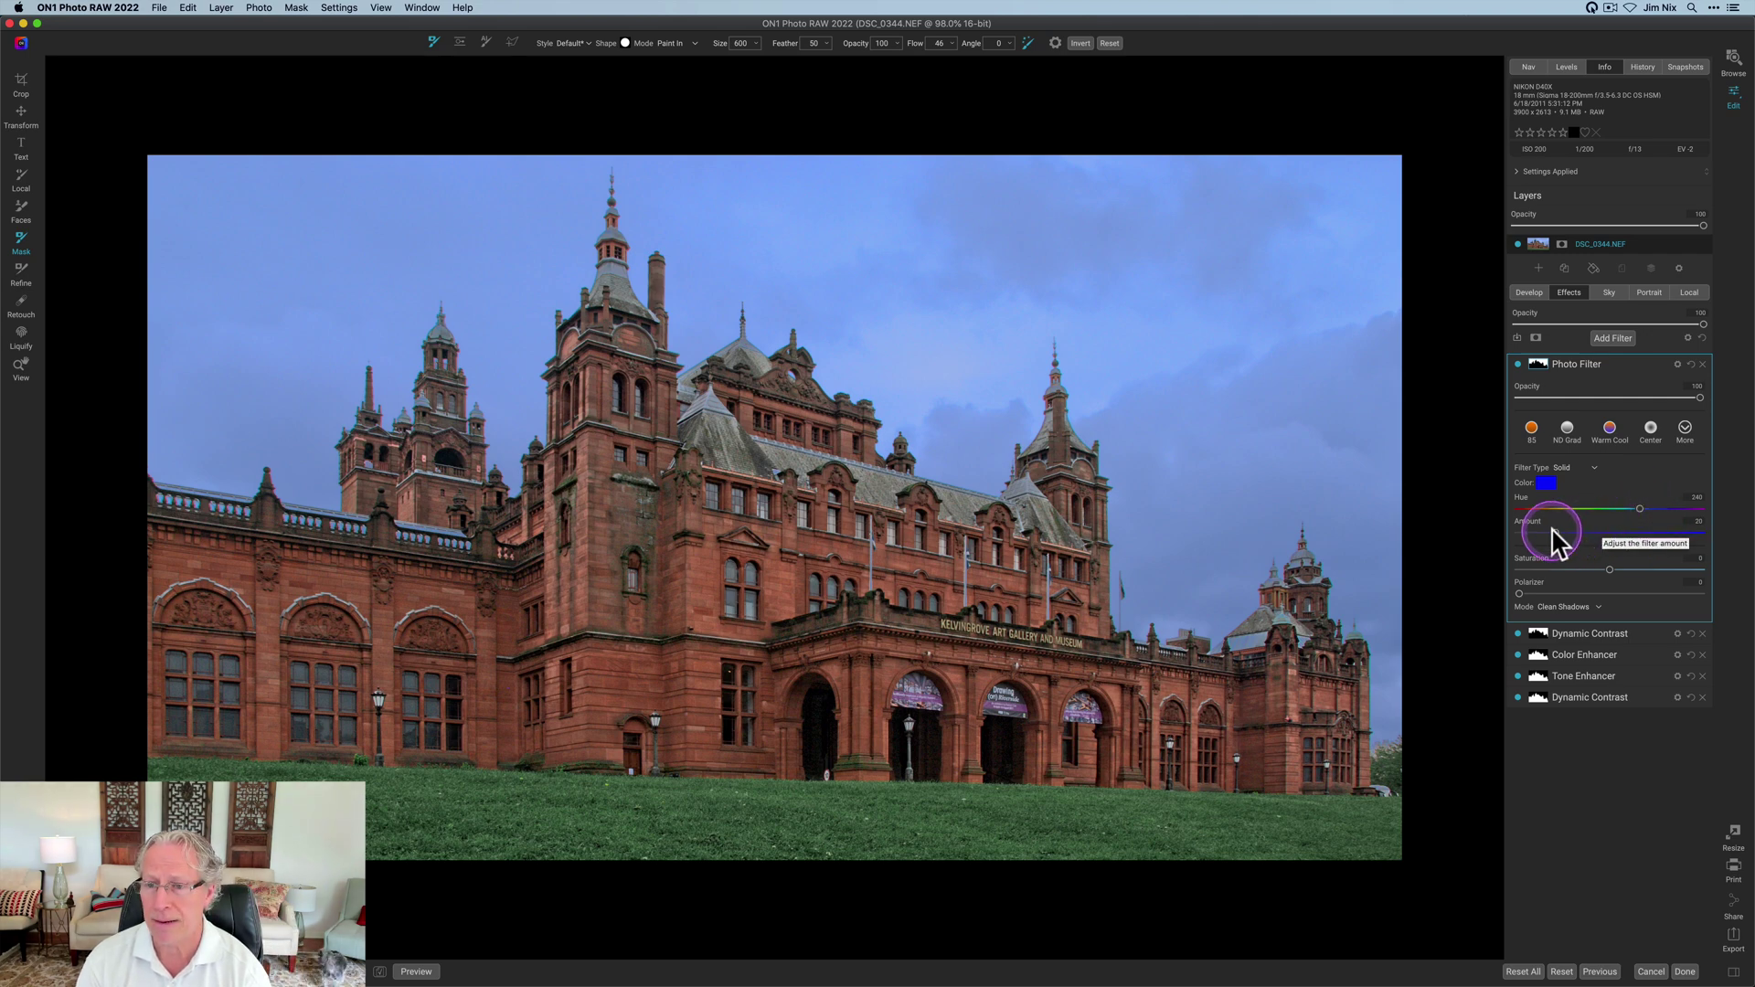
drag(1554, 532, 1533, 532)
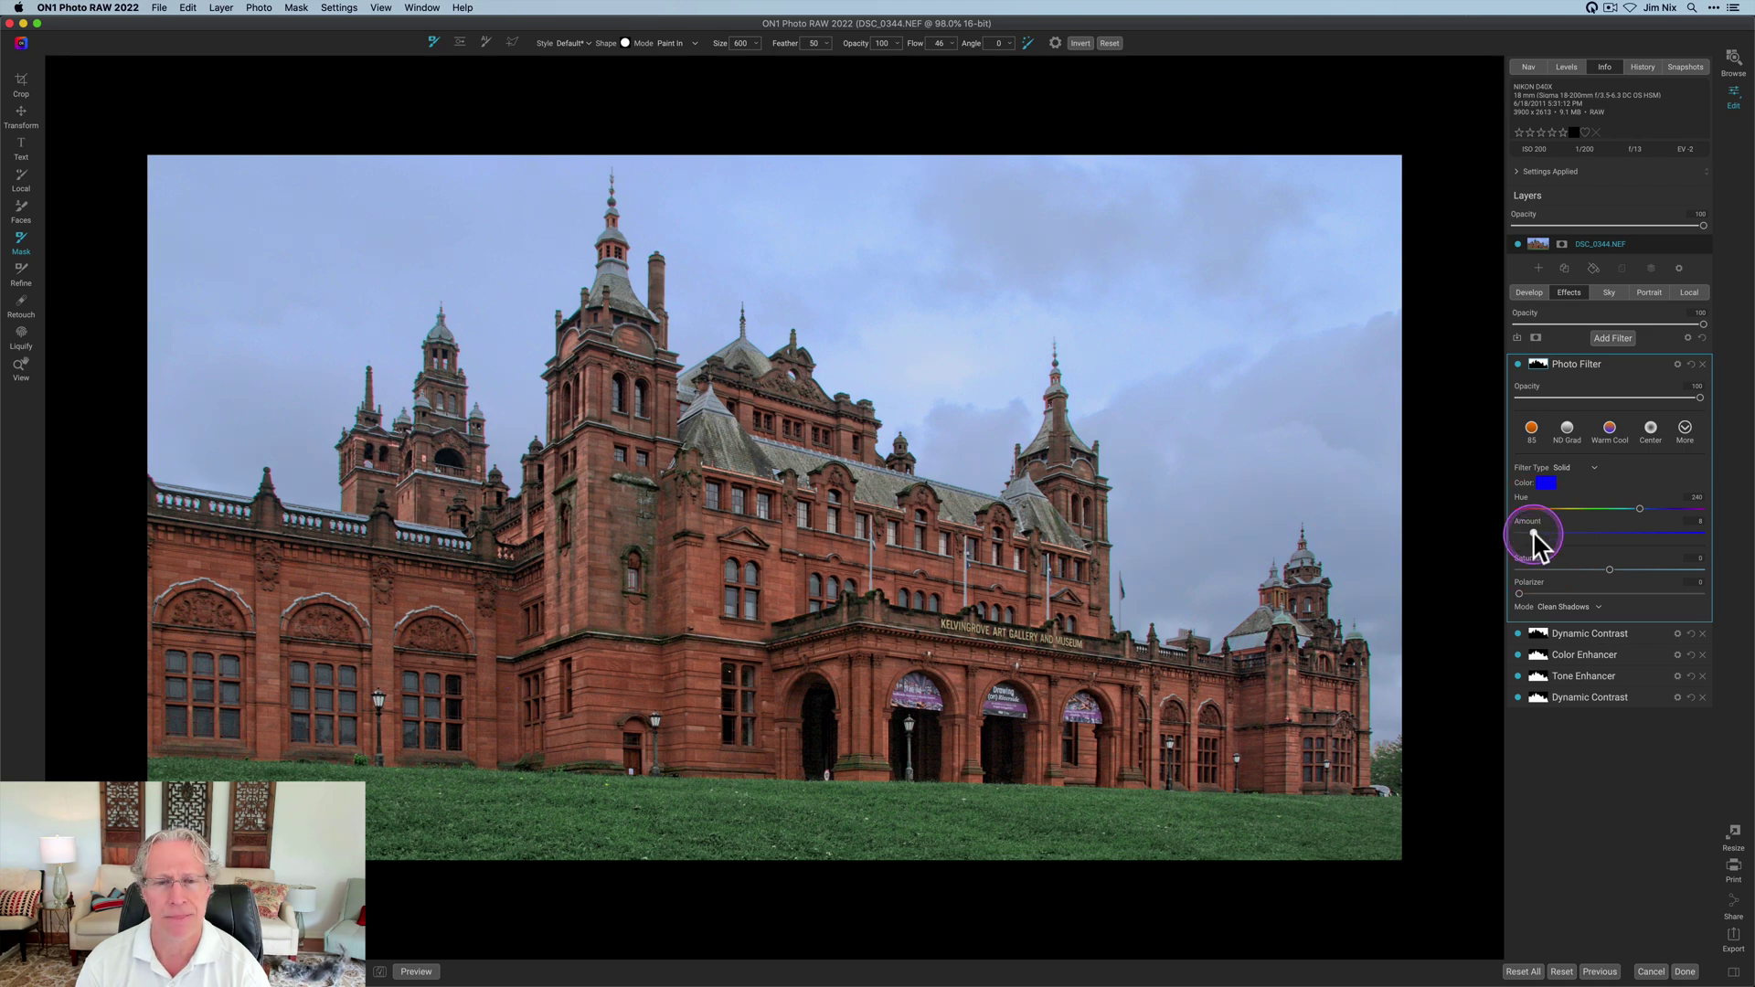
drag(1606, 569, 1595, 569)
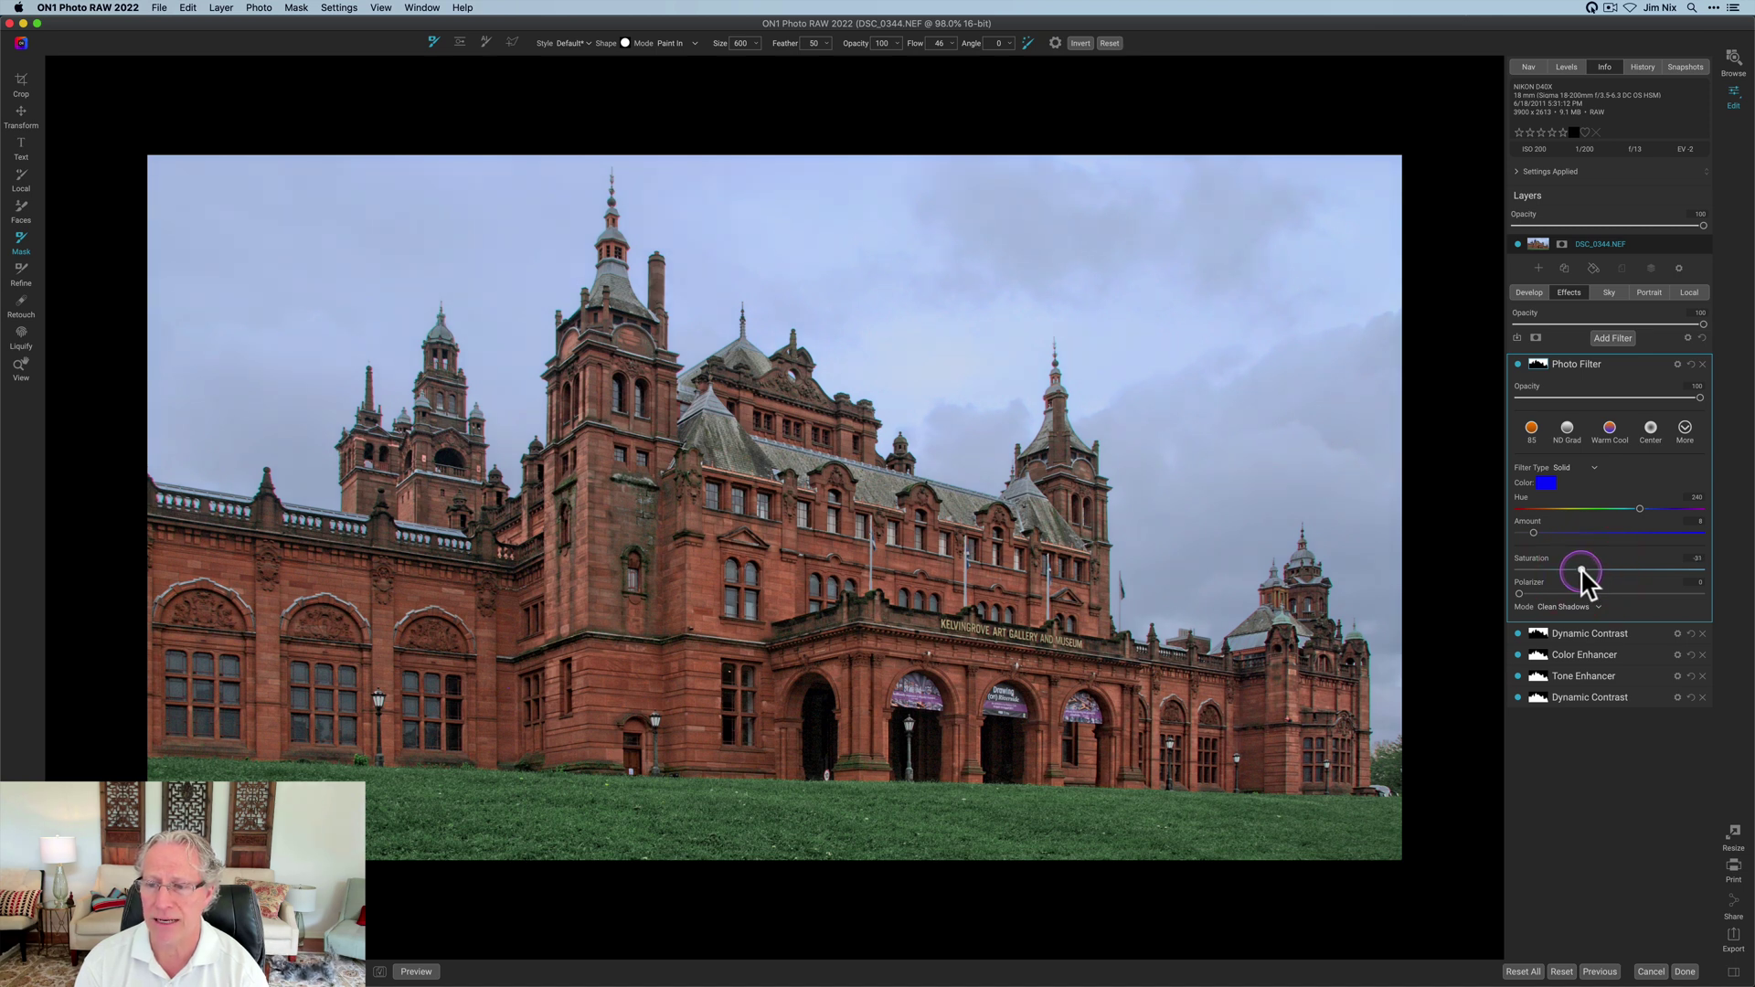
drag(1519, 593, 1621, 593)
Compare the photo with the Photo Filter hidden and shown twice.
click(1519, 366)
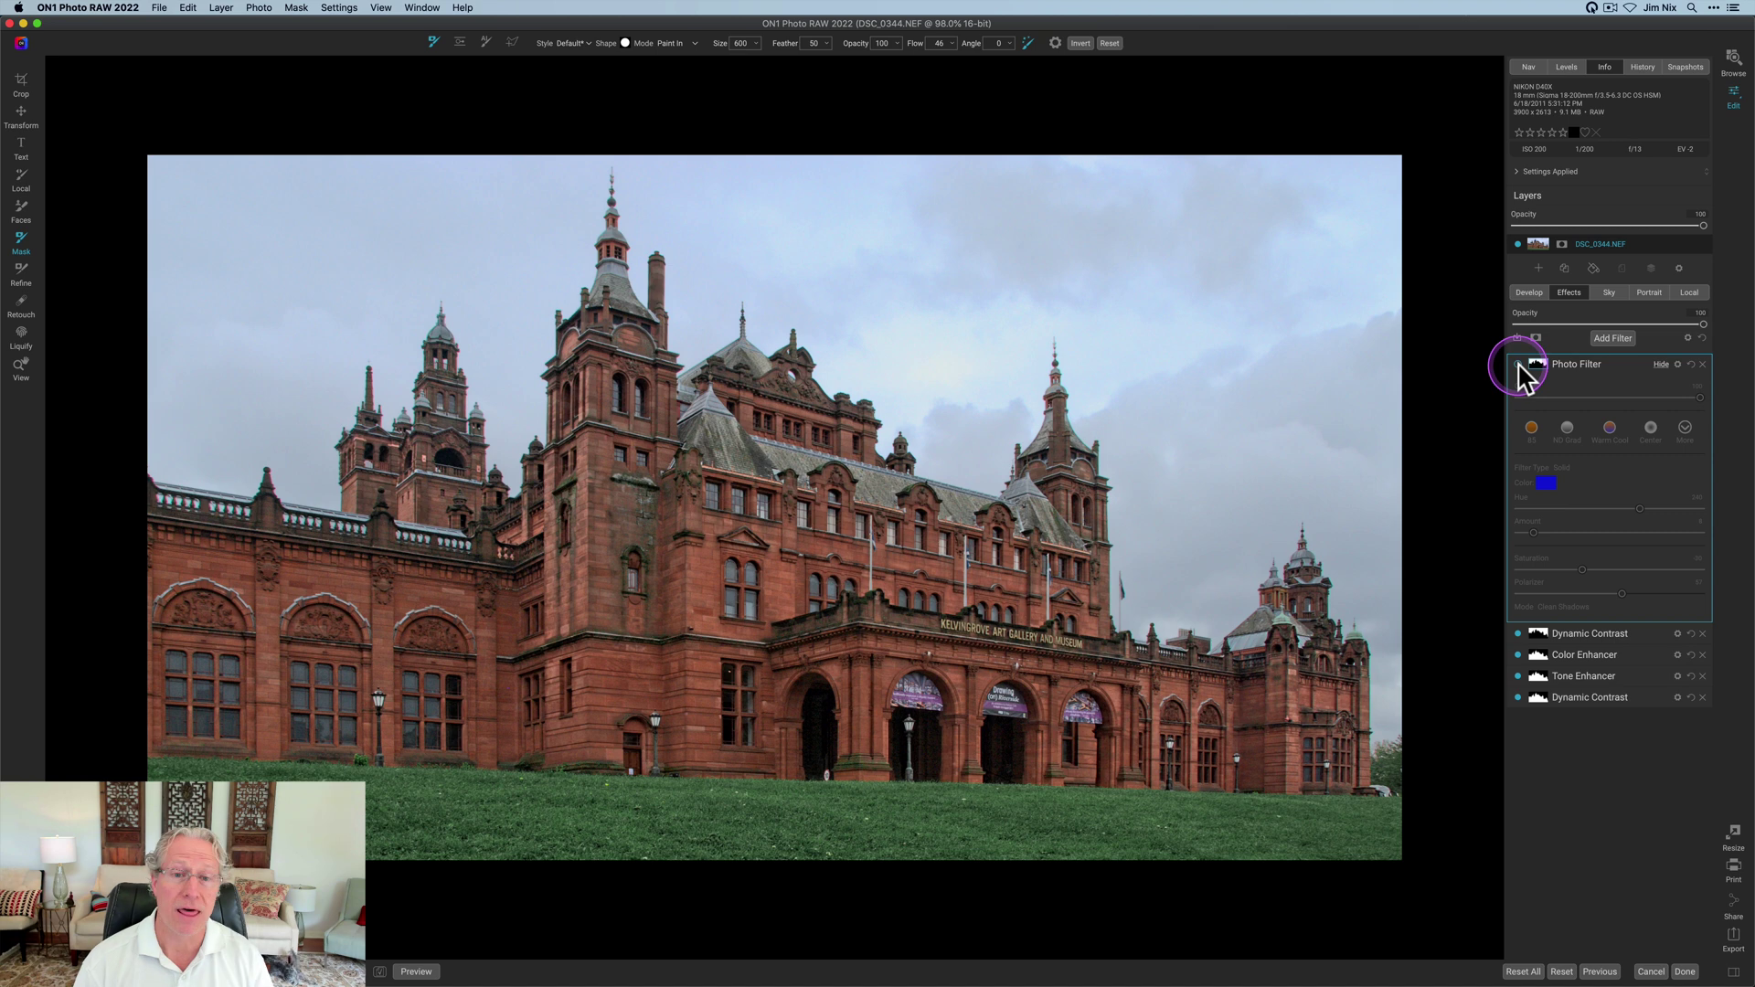
click(1519, 365)
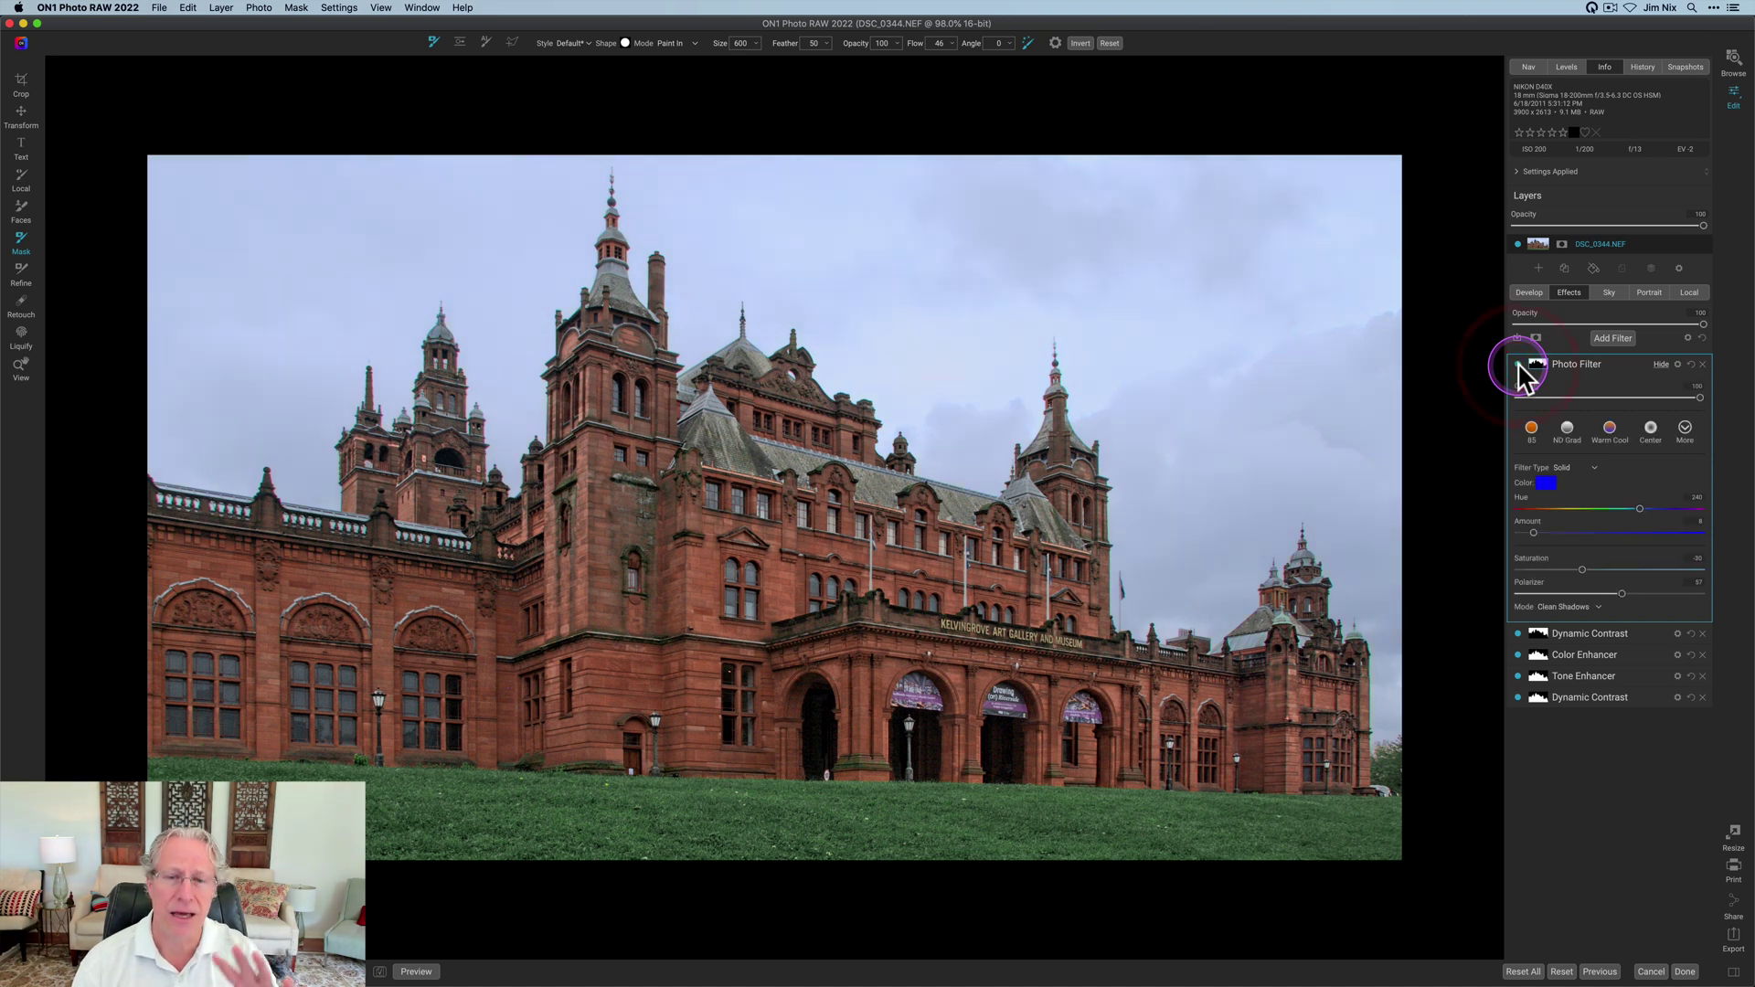
click(1519, 365)
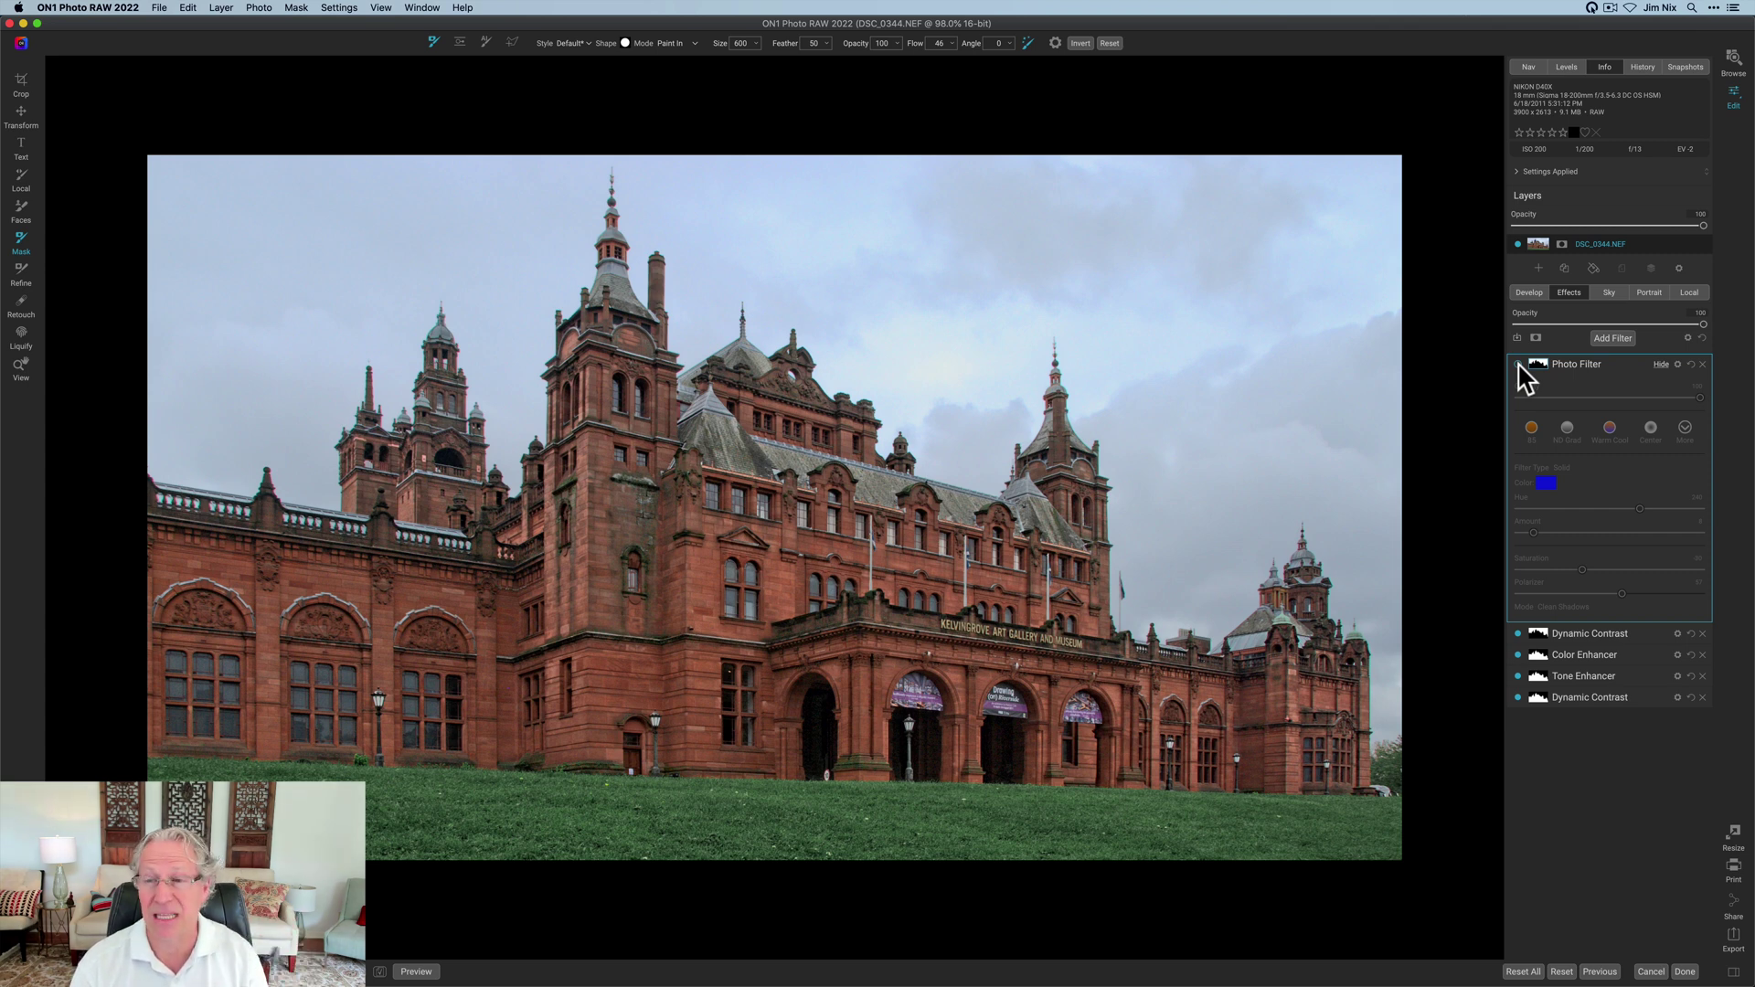
click(1519, 366)
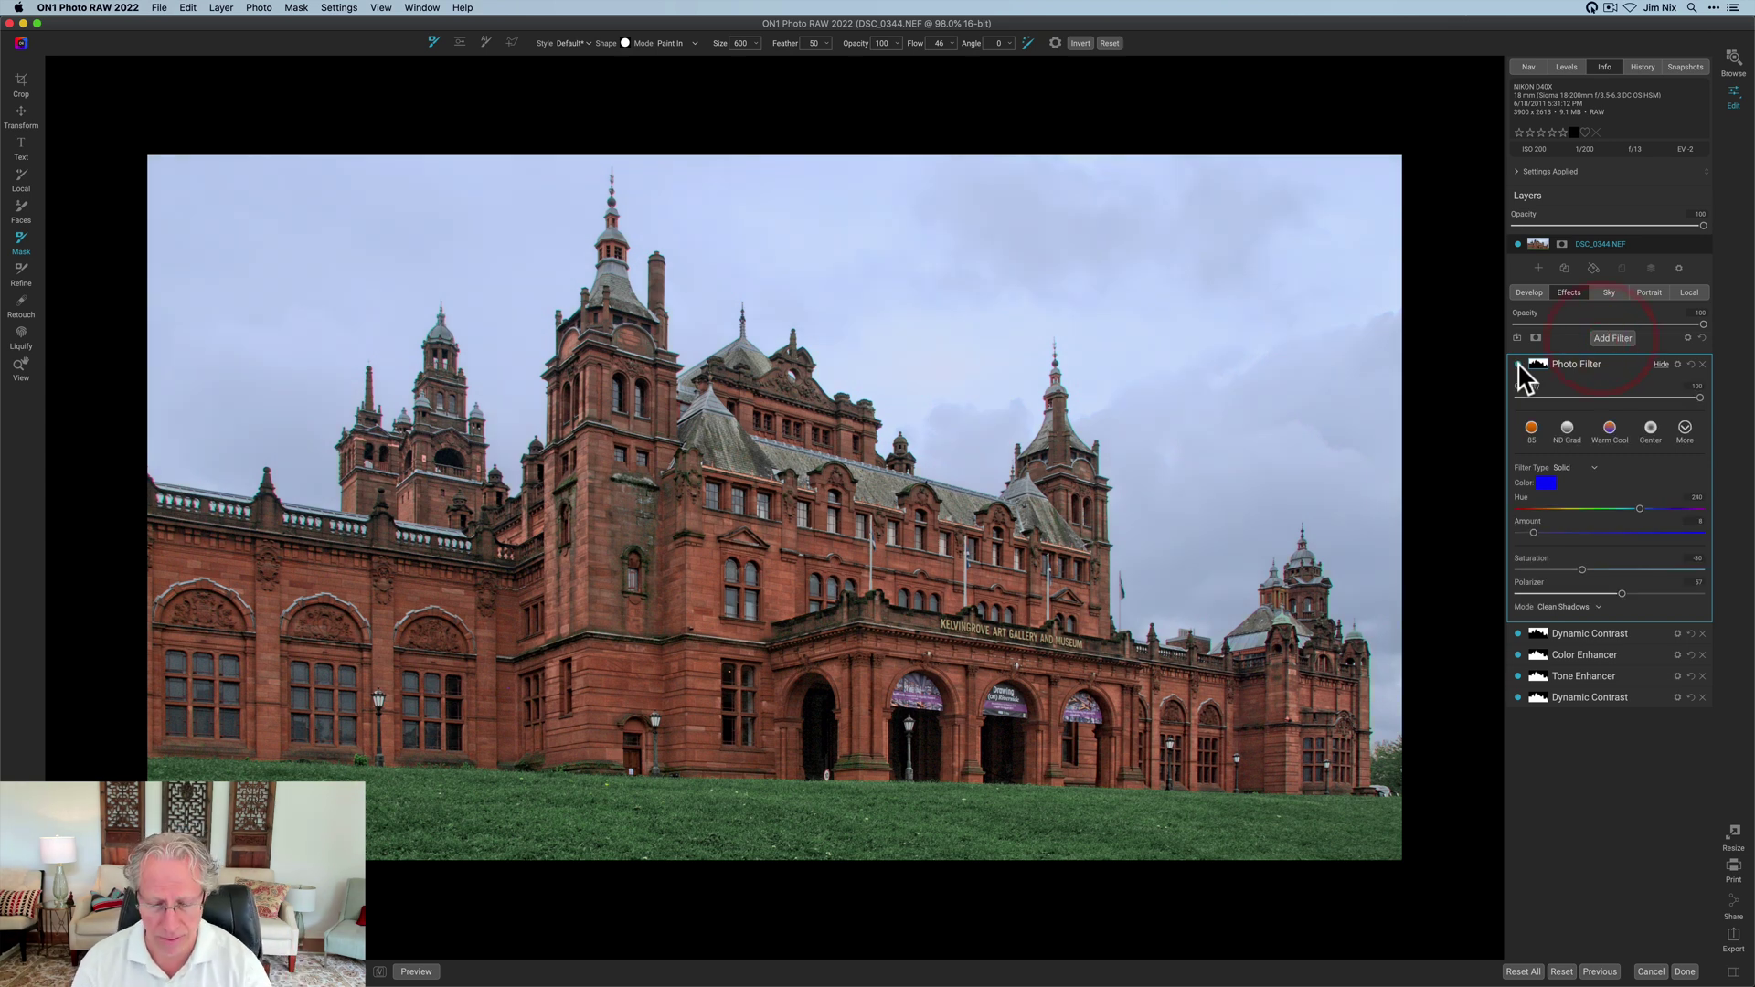
click(1610, 338)
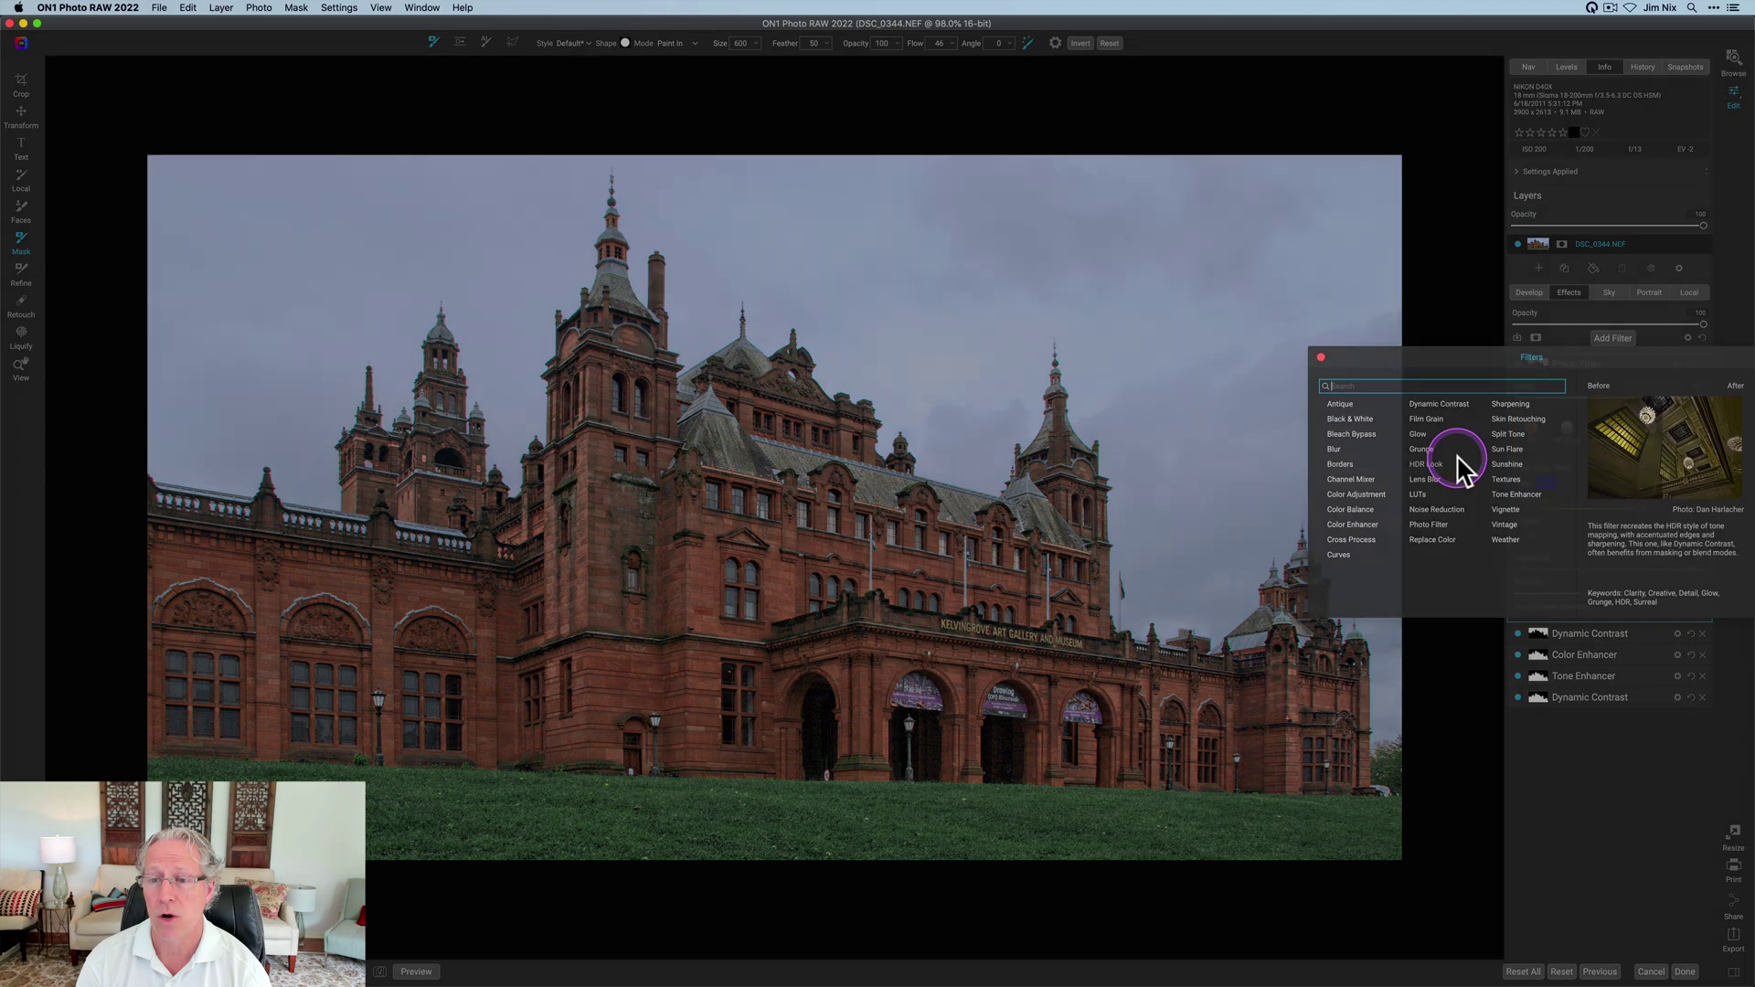
Add a Tone Enhancer filter with Exposure 0.4, Highlights -50 and Detail -100.
click(1511, 498)
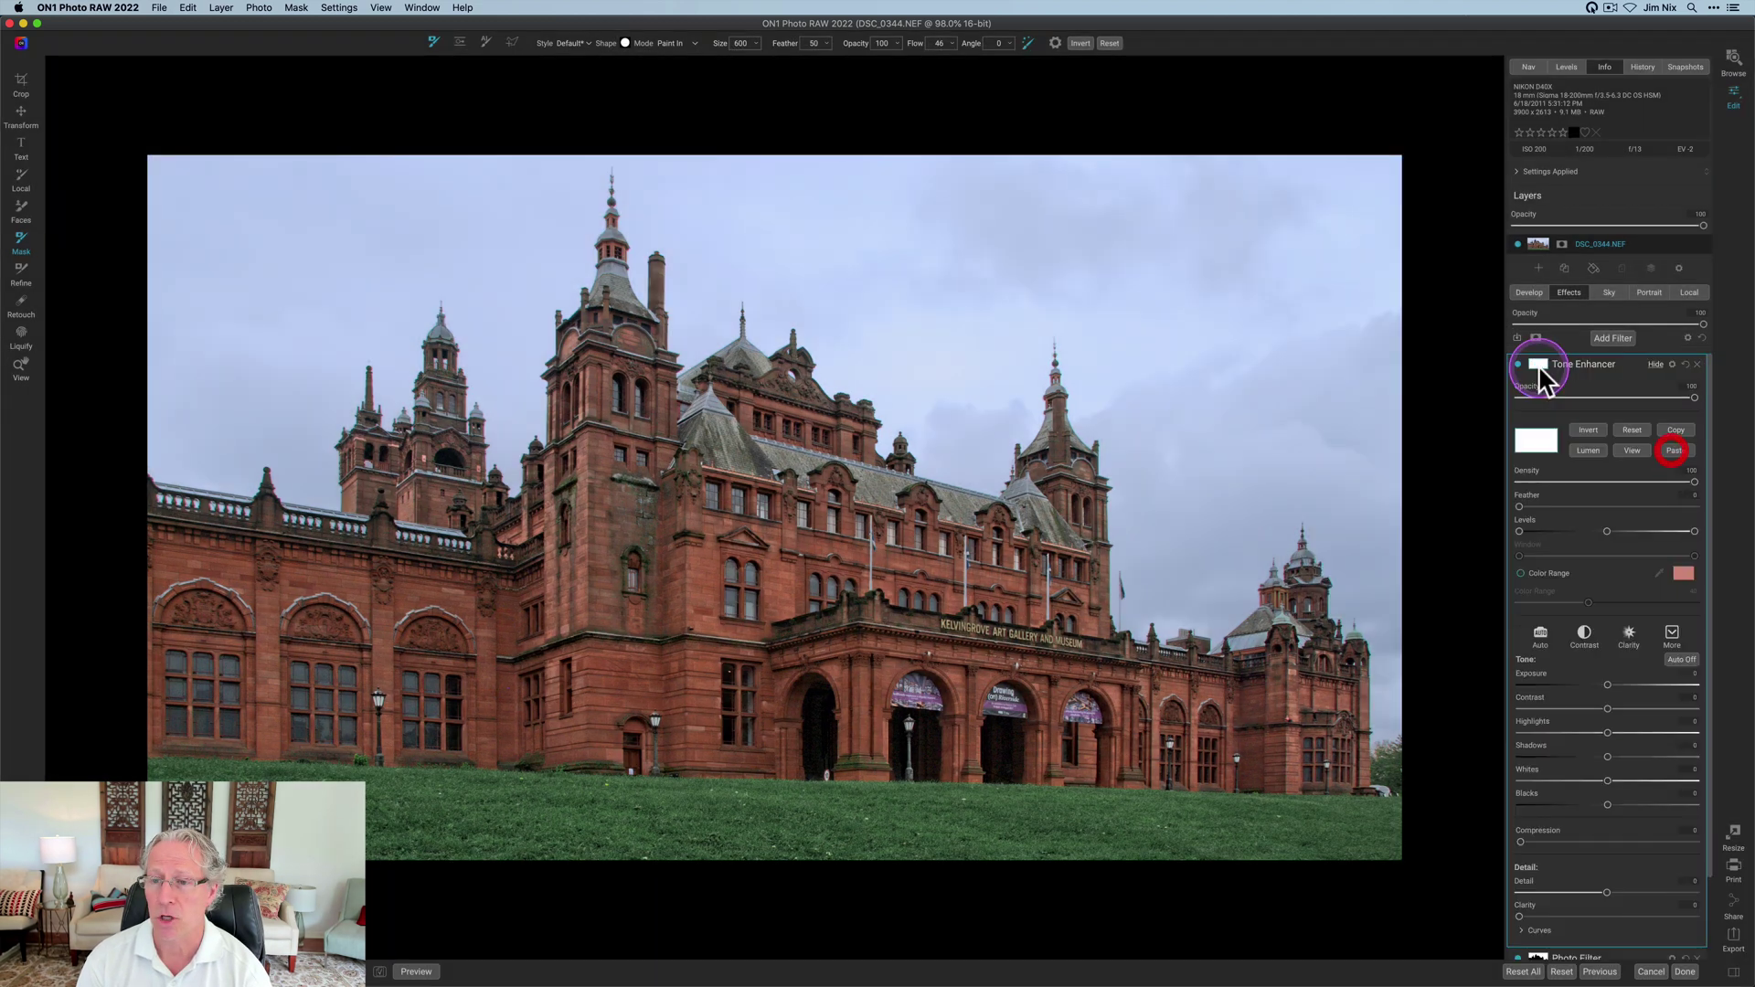
click(1673, 448)
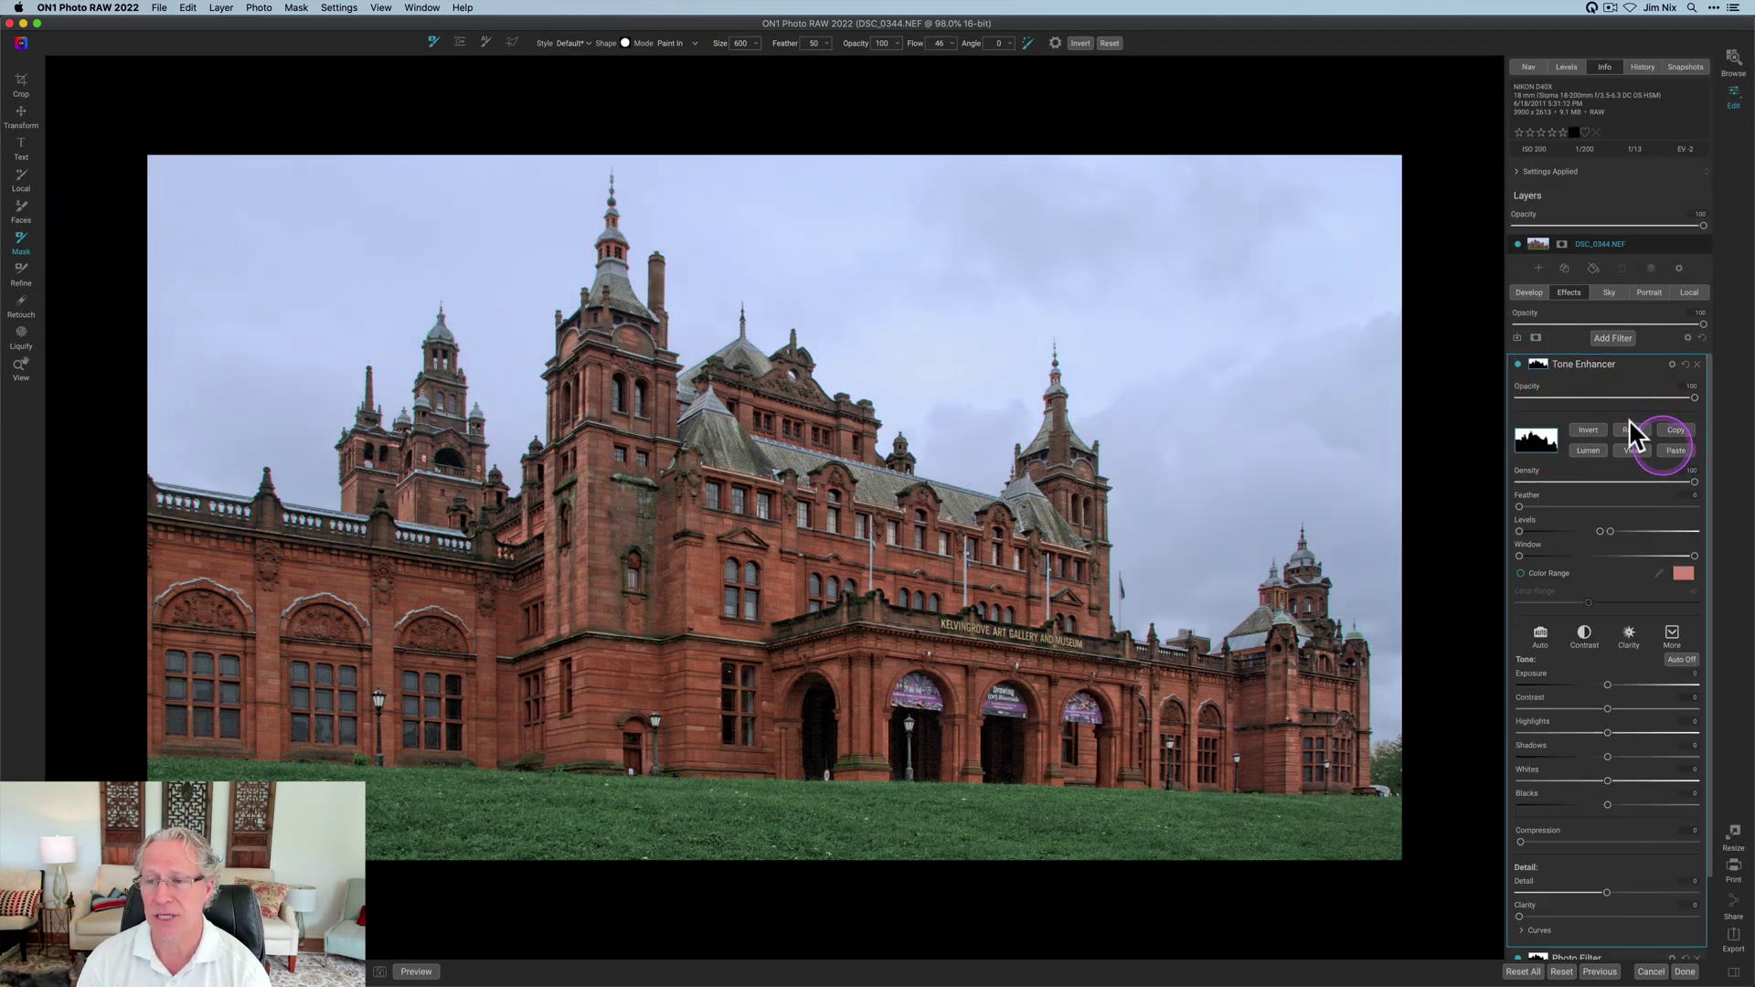
click(1539, 366)
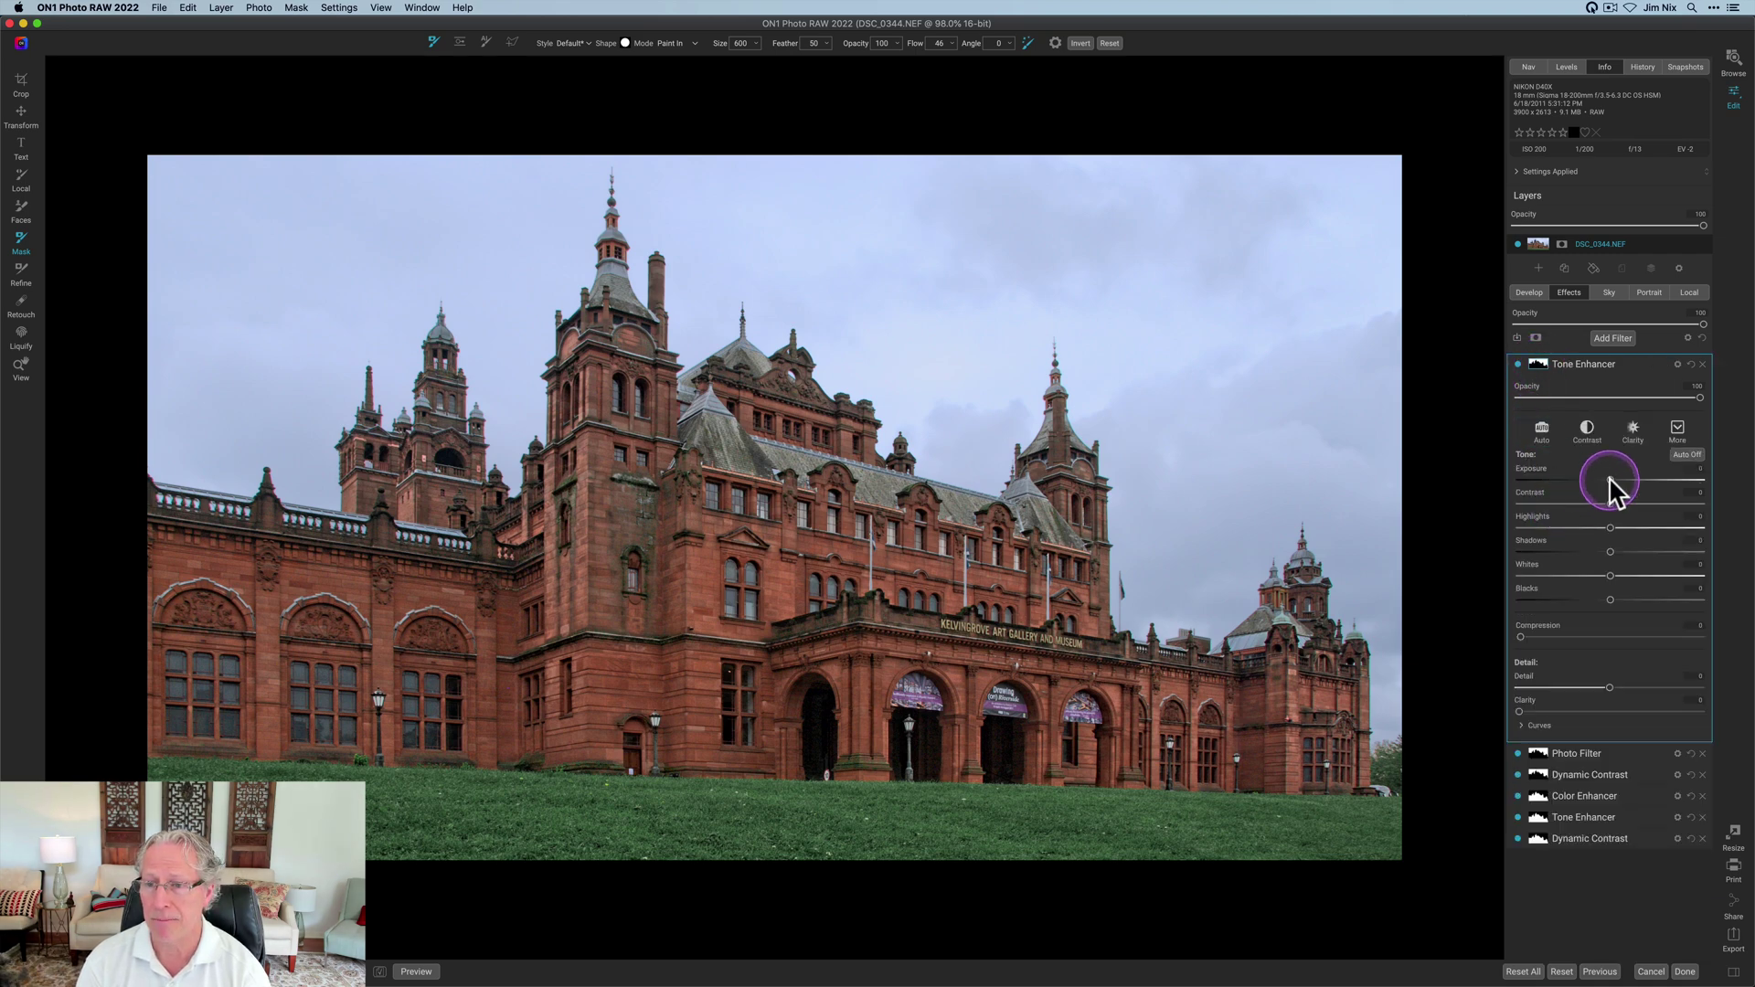
drag(1612, 480, 1608, 502)
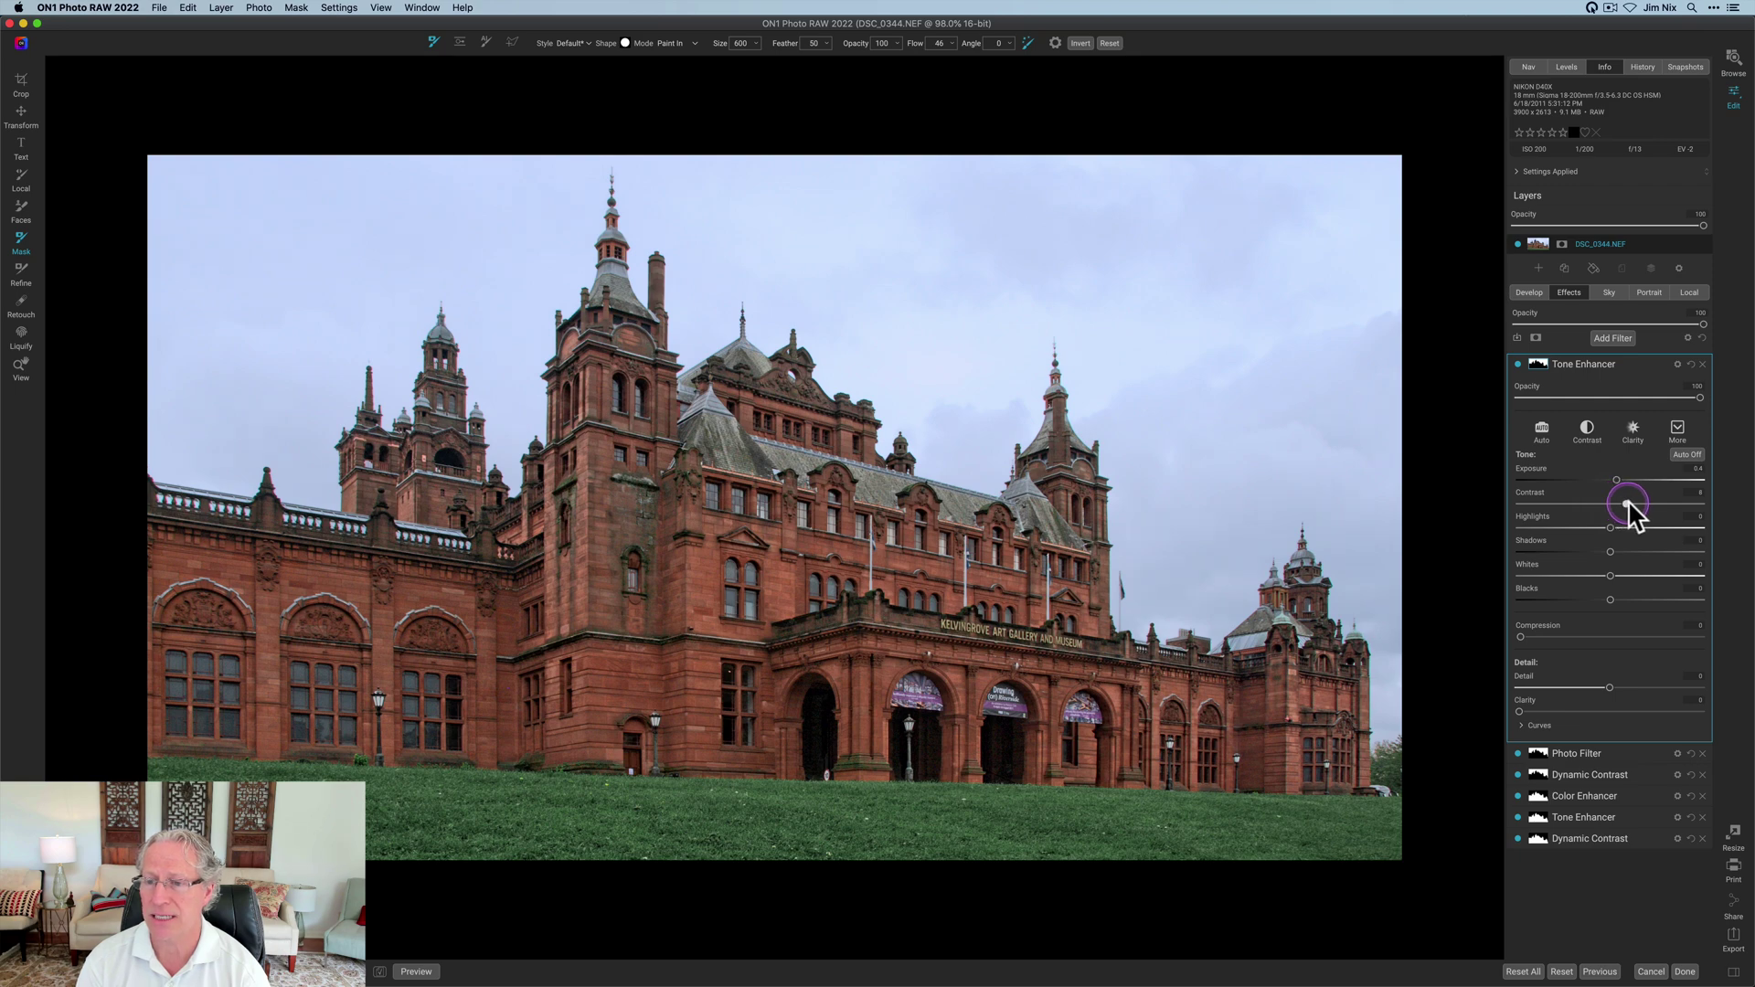
drag(1606, 524, 1568, 527)
drag(1557, 532, 1541, 534)
drag(1607, 688, 1486, 681)
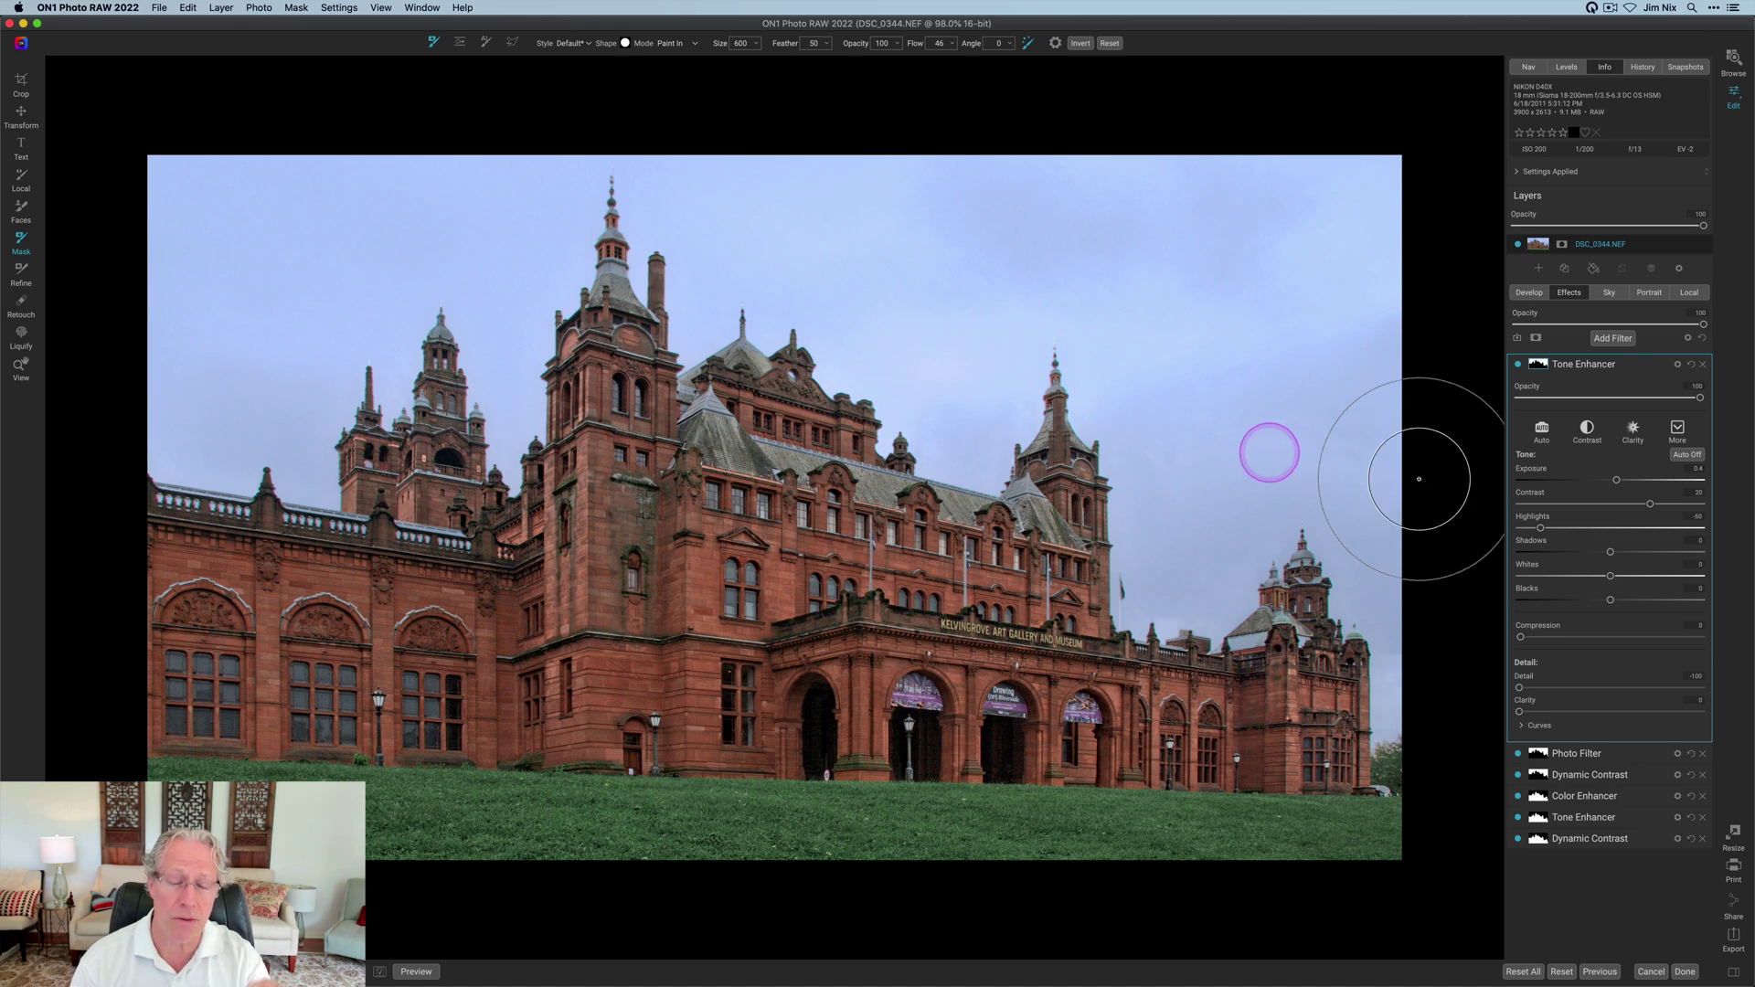
Switch to the View tool and toggle the Tone Enhancer off and on to compare.
key(z)
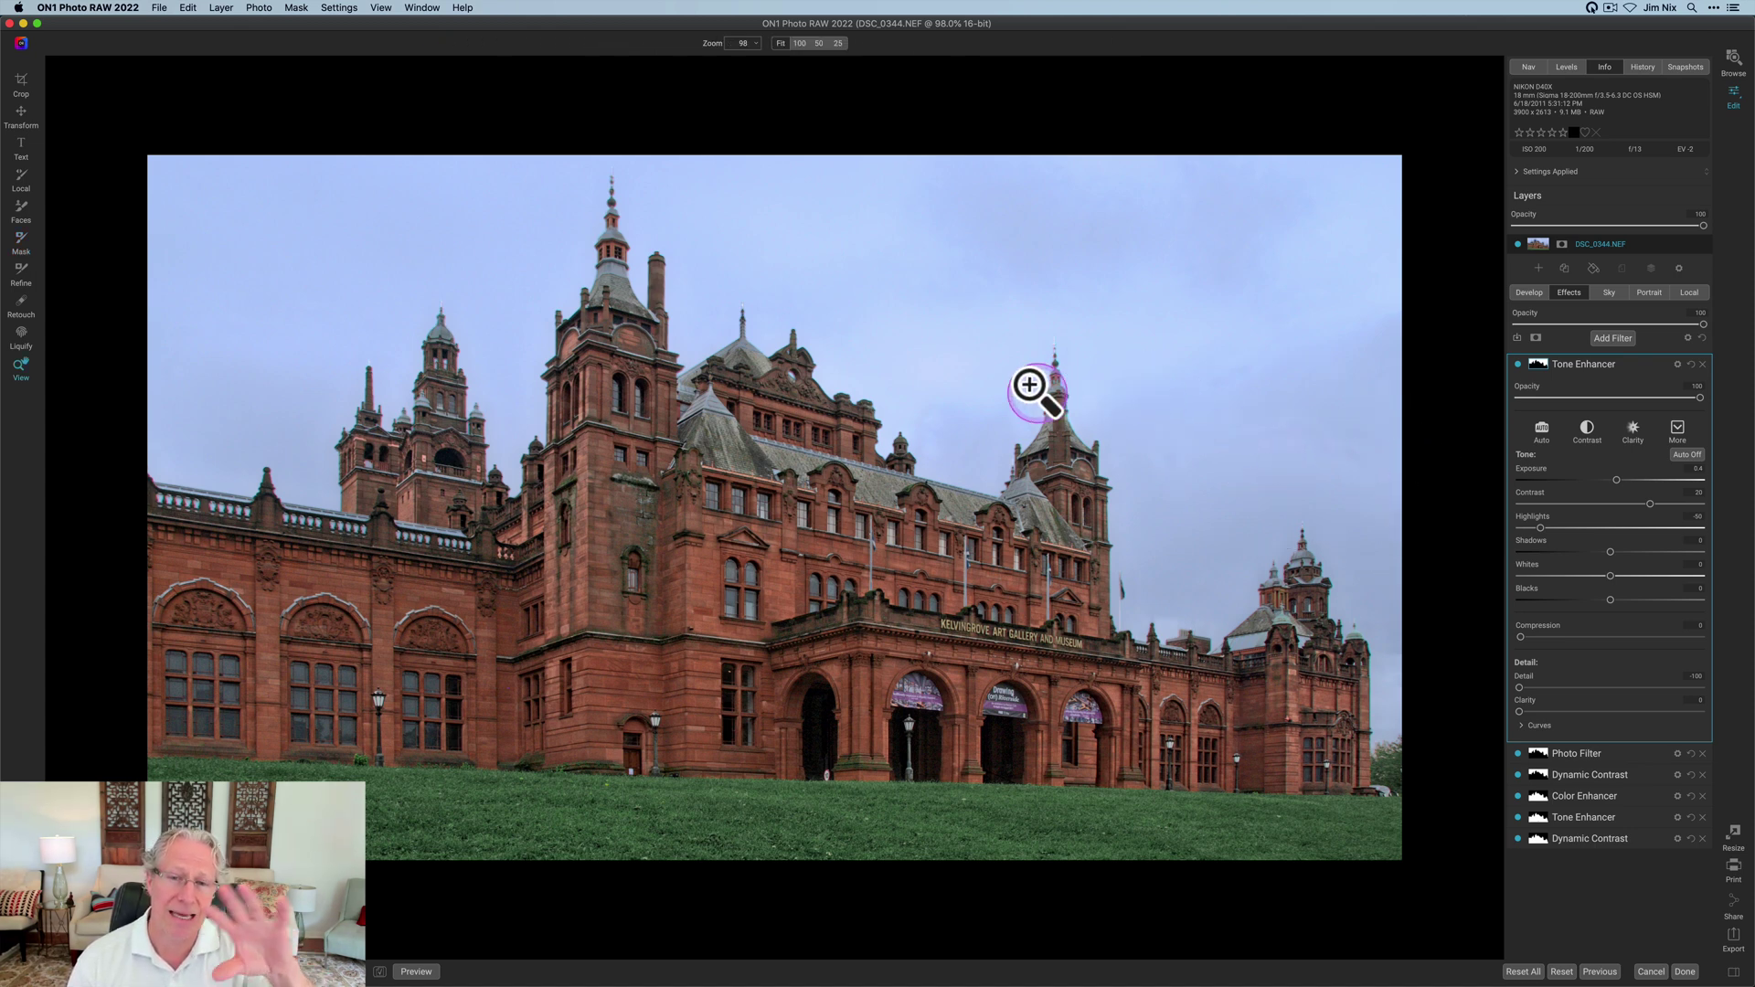
click(1518, 364)
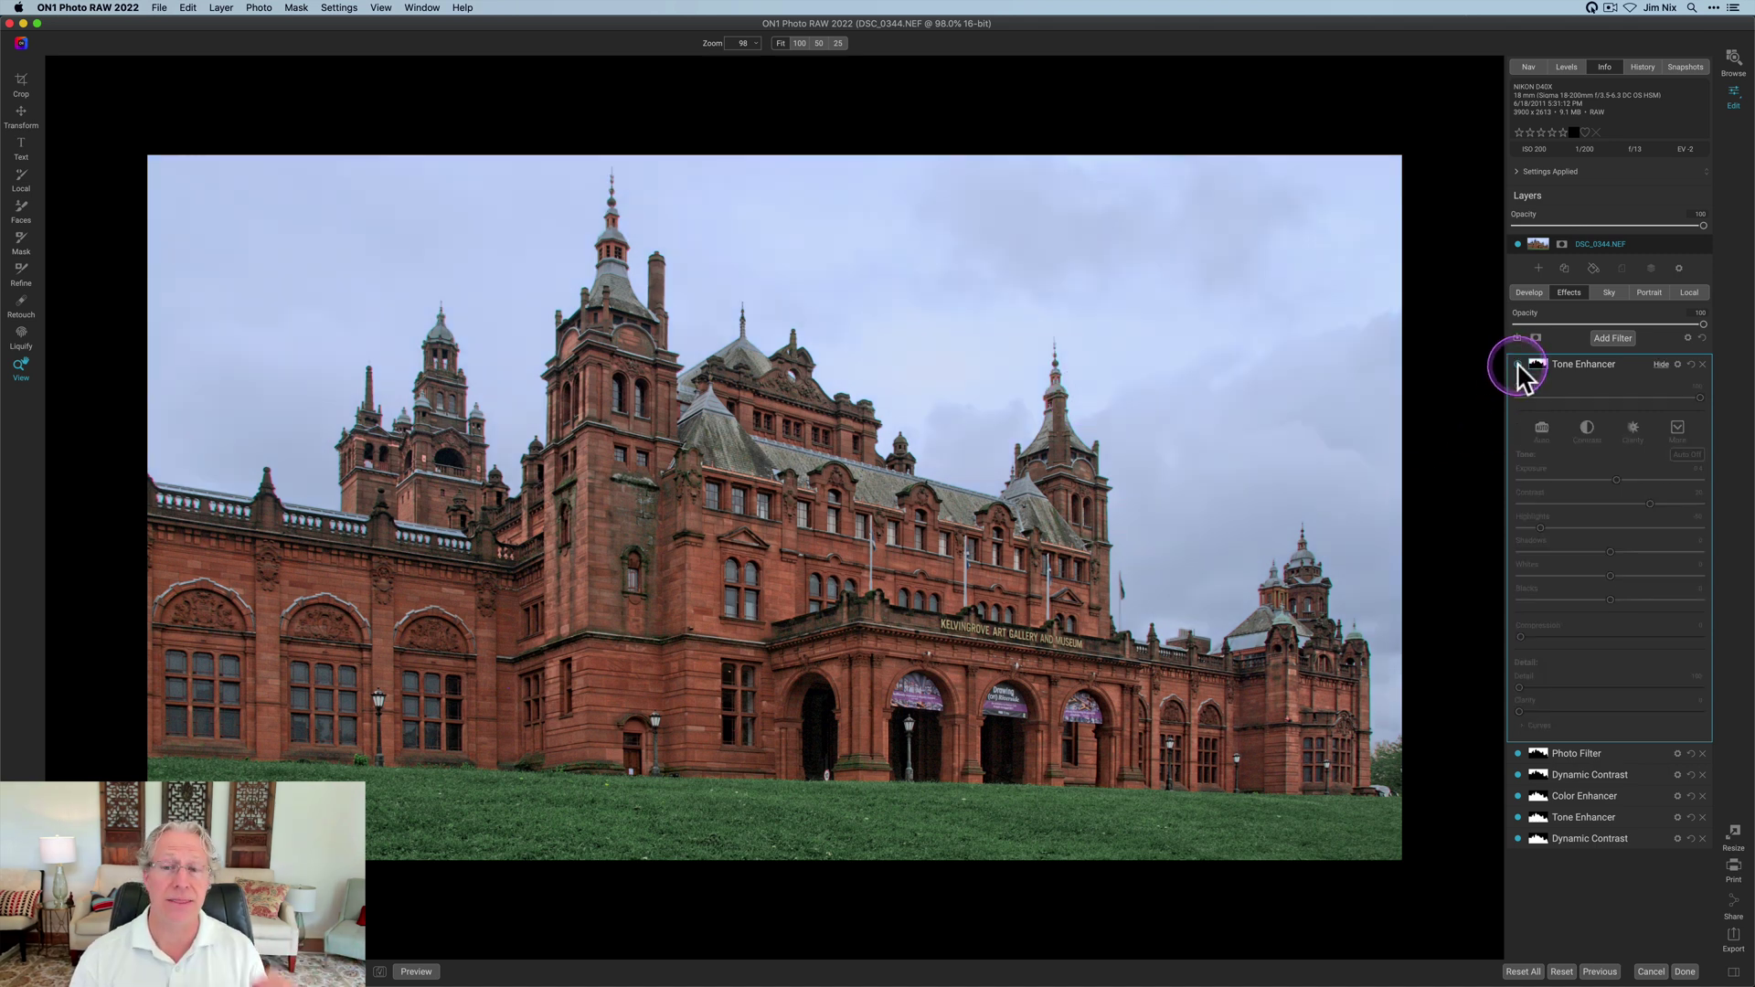
click(1518, 364)
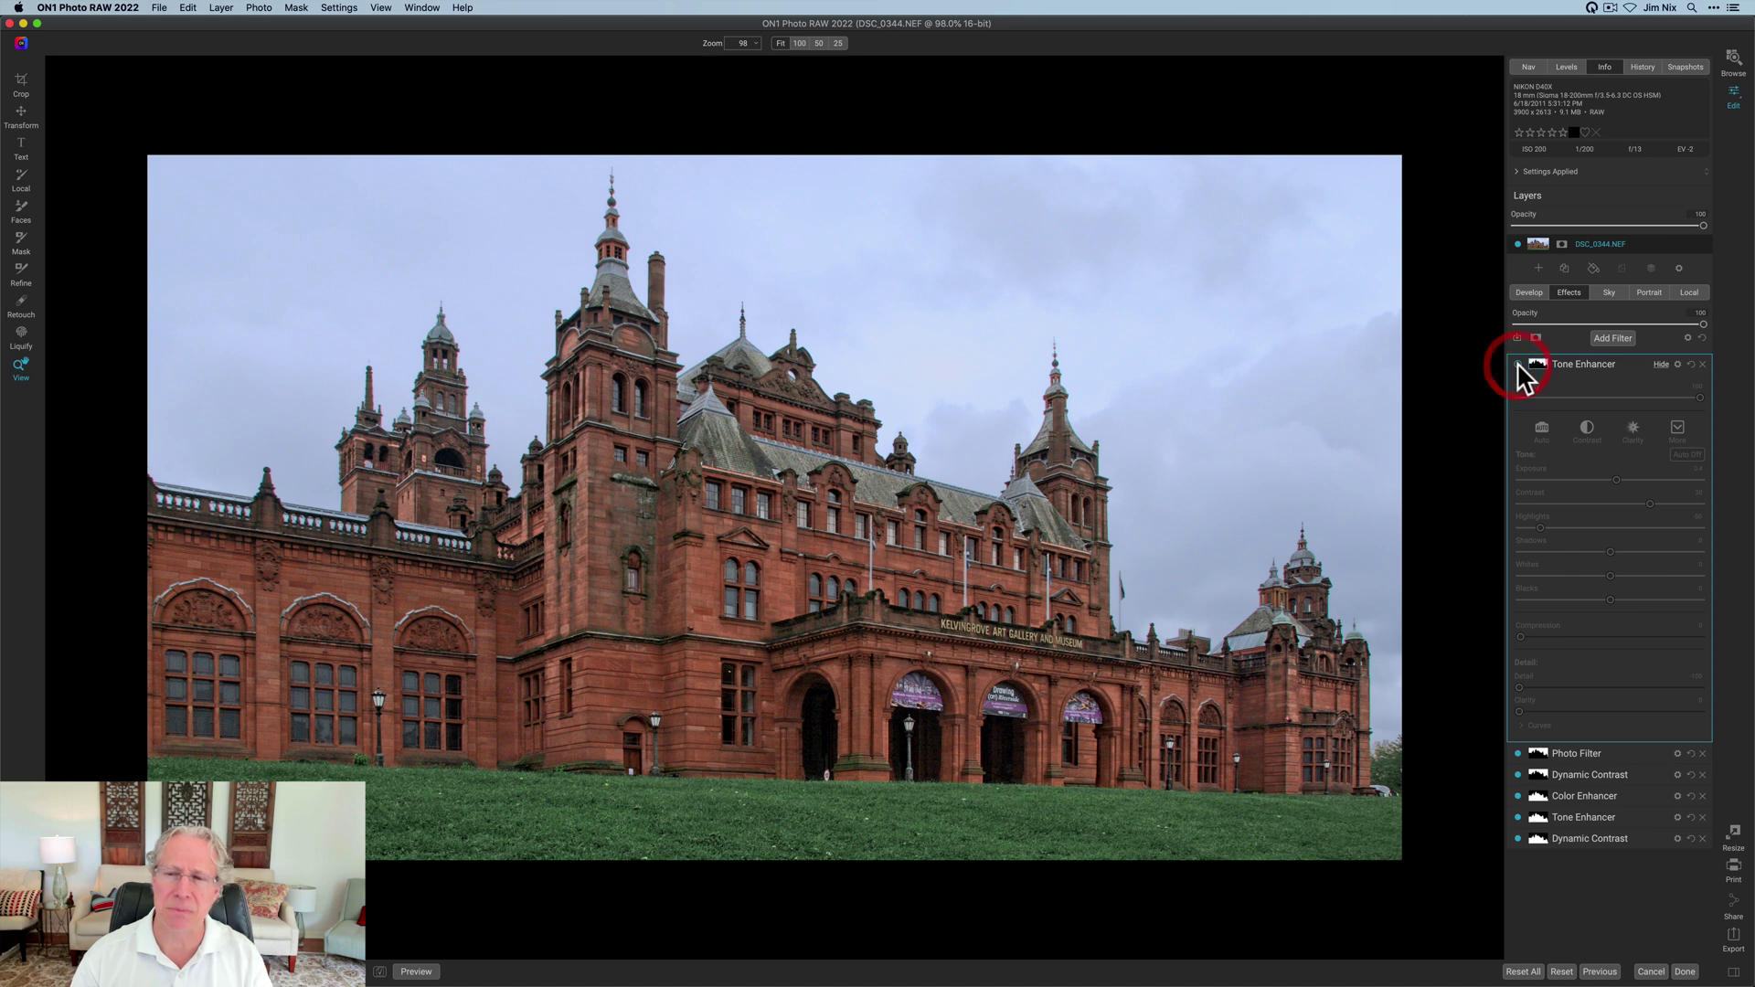
click(1518, 365)
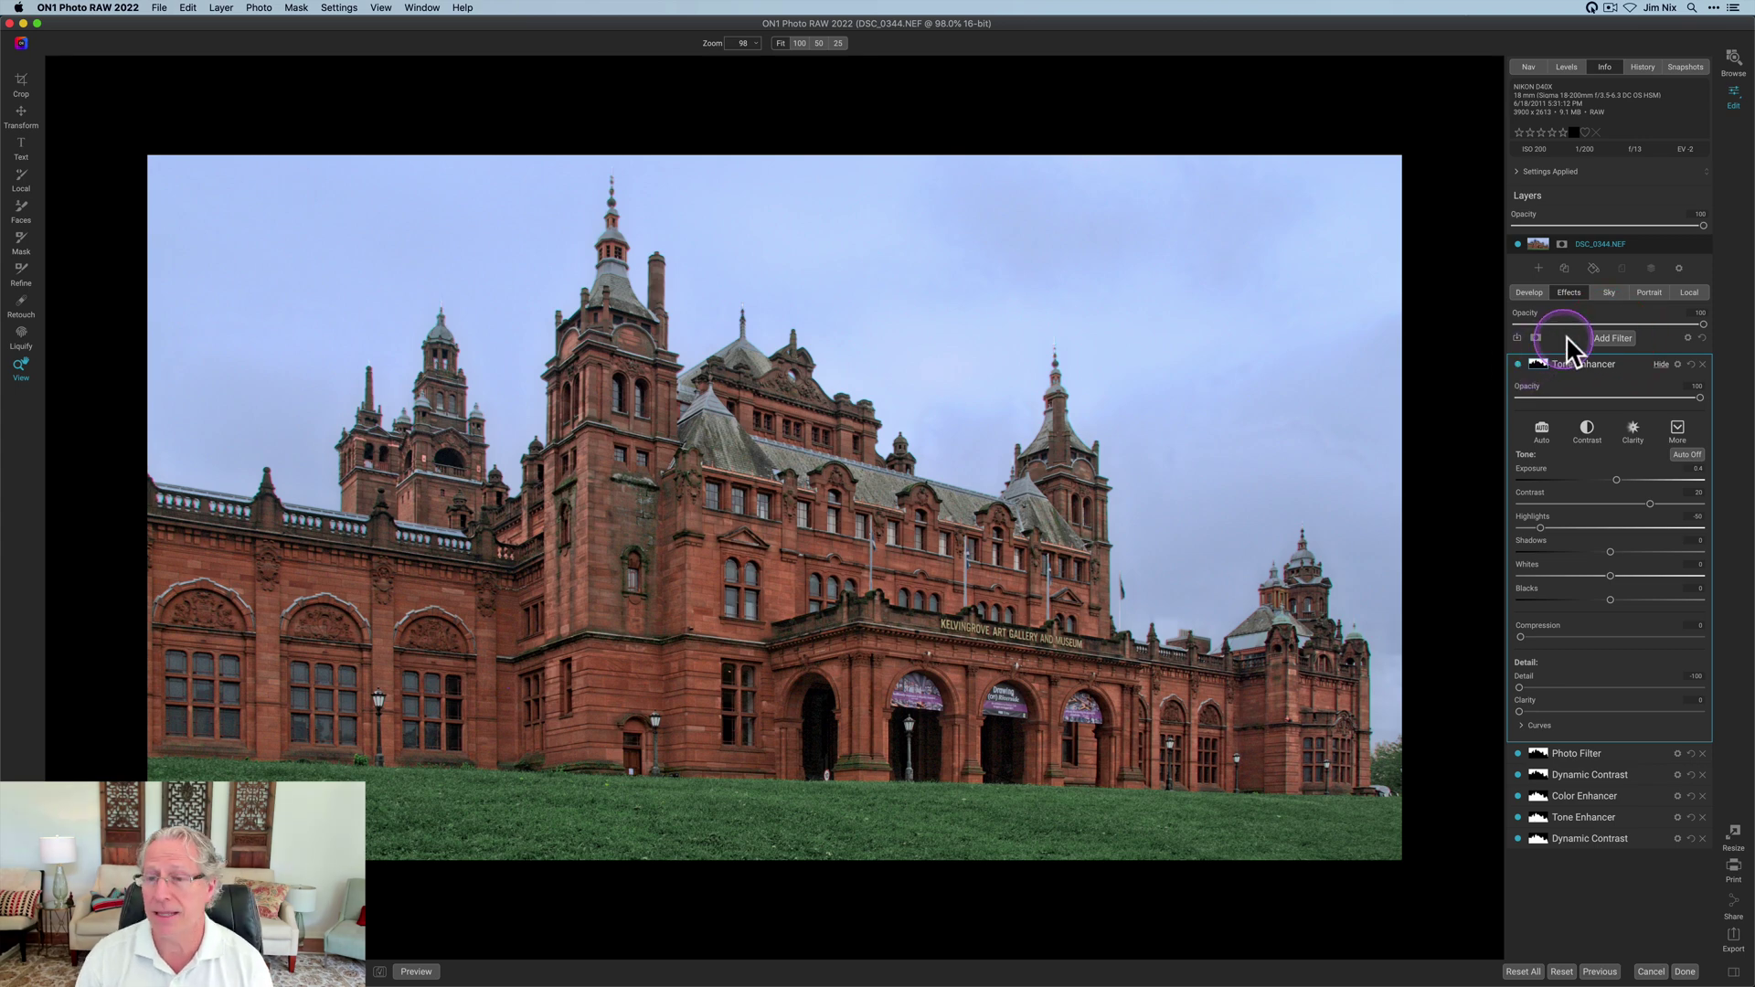
Add a Vignette filter using the Big Softy preset at 51% opacity.
click(1611, 340)
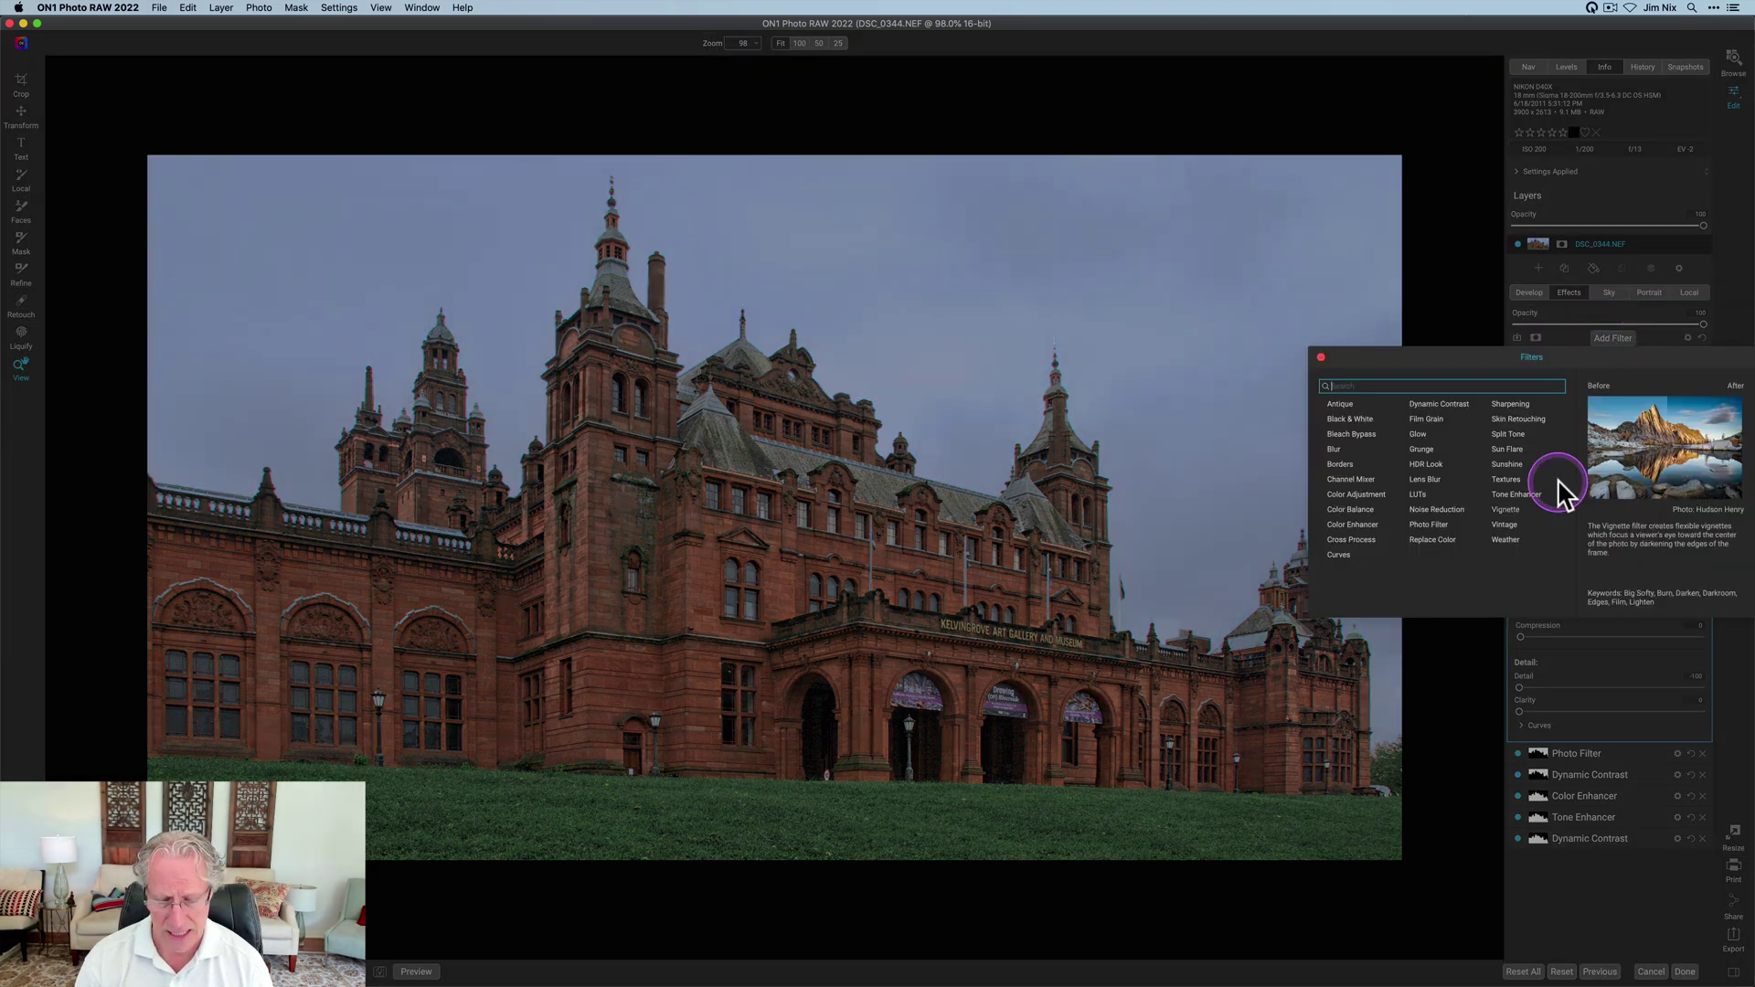
click(1595, 436)
click(1606, 430)
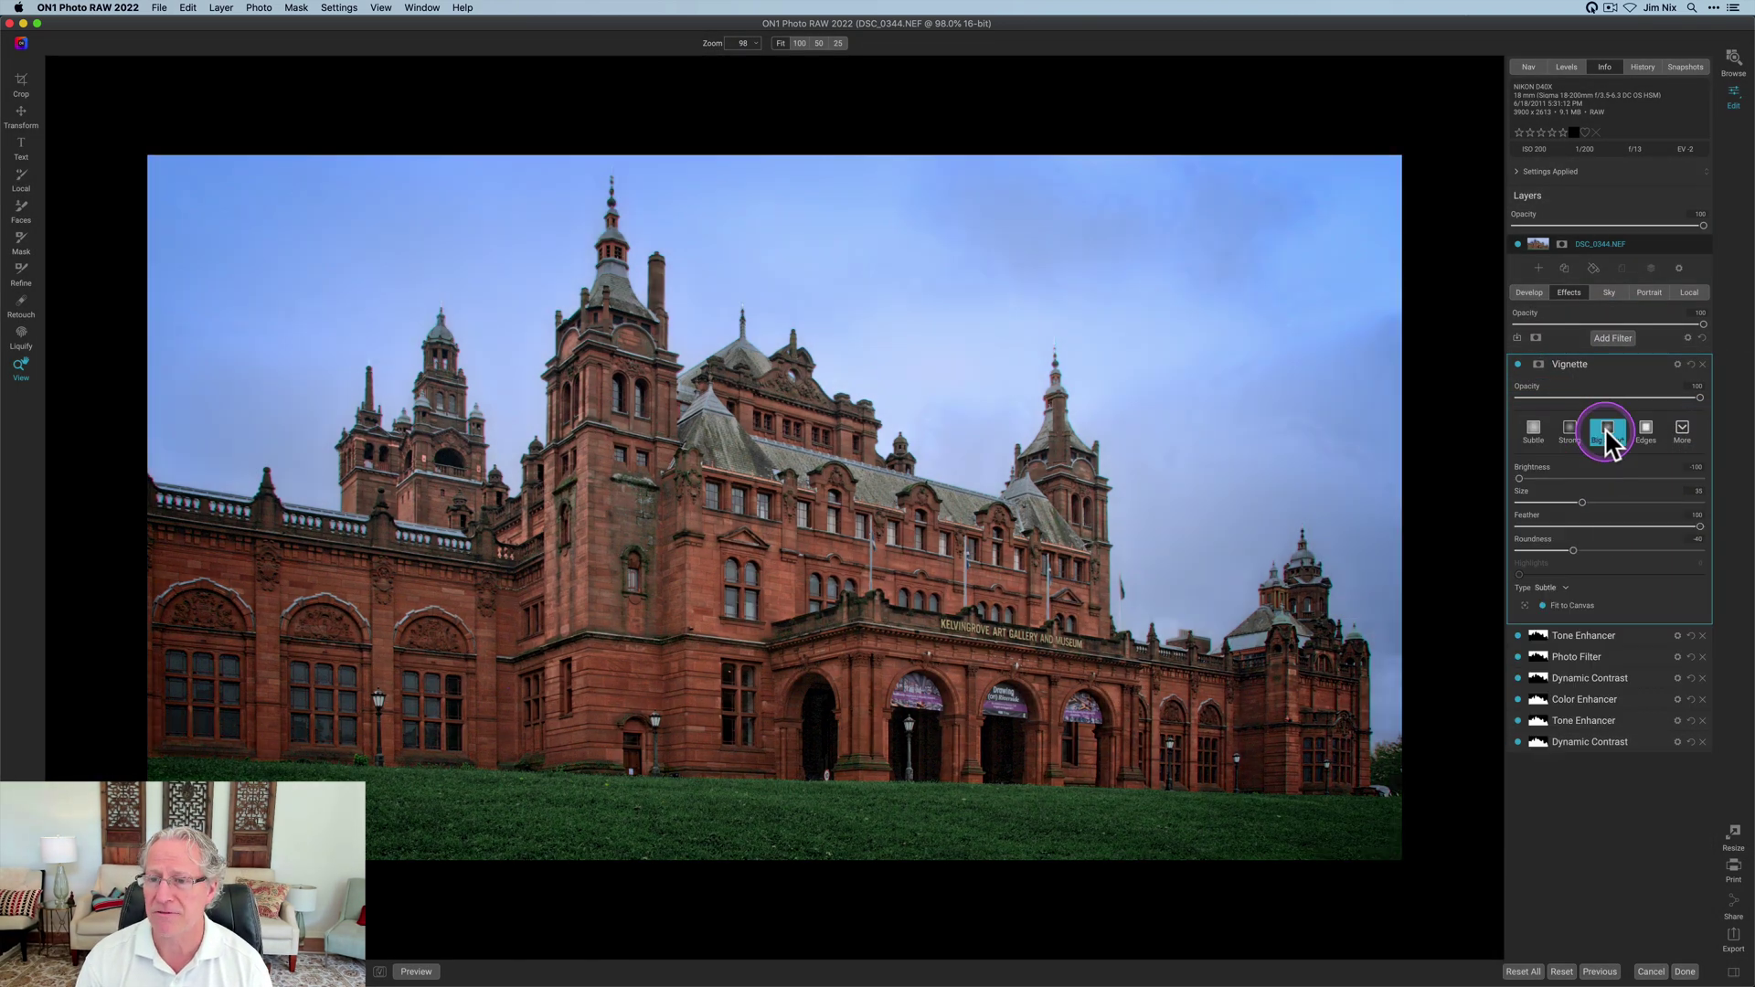
drag(1616, 392, 1607, 393)
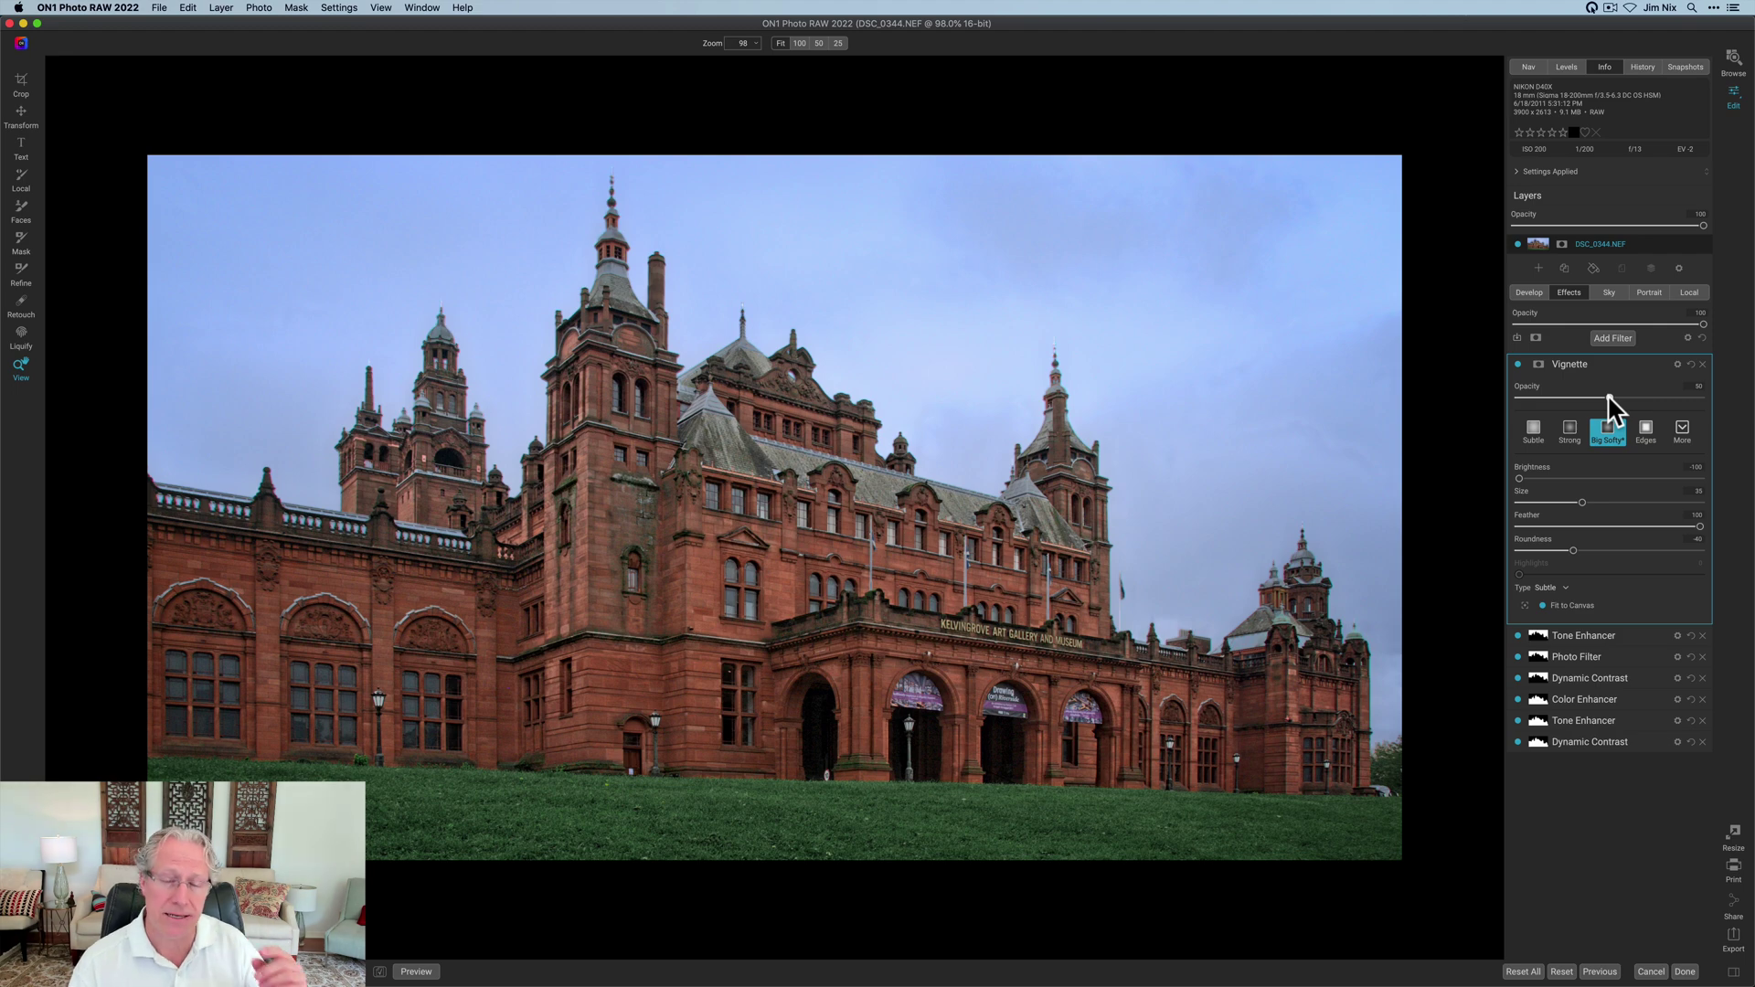
Toggle the vignette off and on to compare, then collapse its settings.
click(1517, 364)
click(1517, 364)
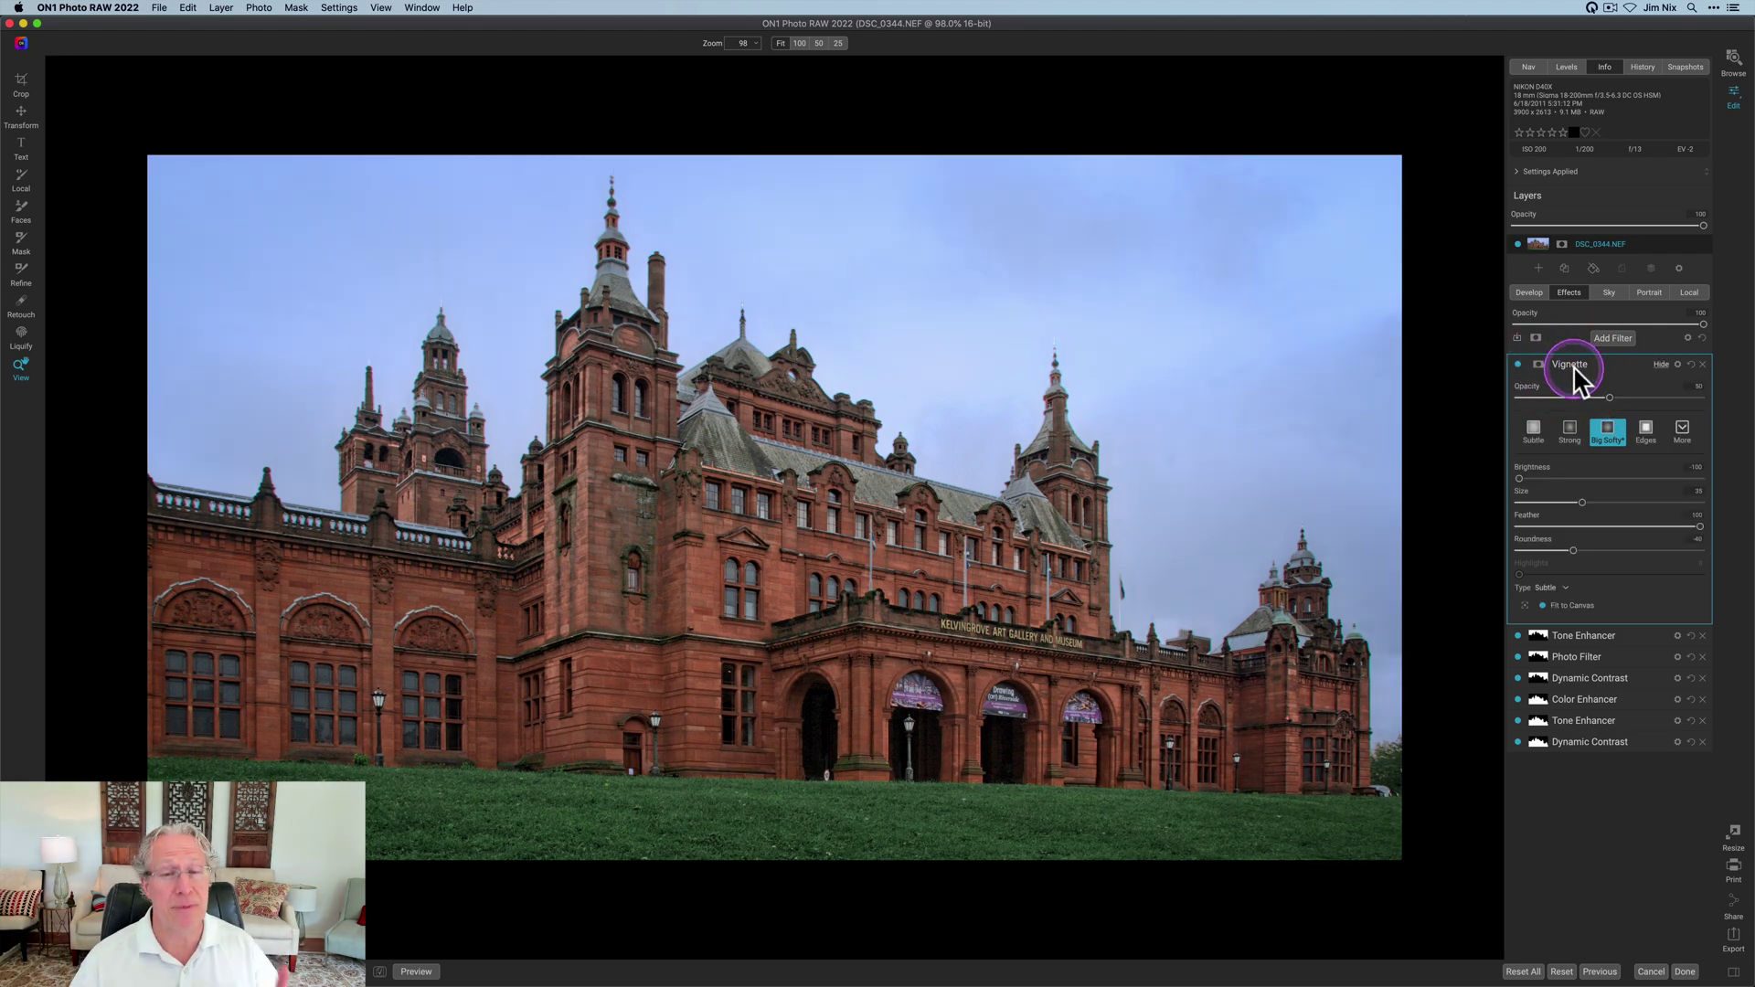
click(1572, 365)
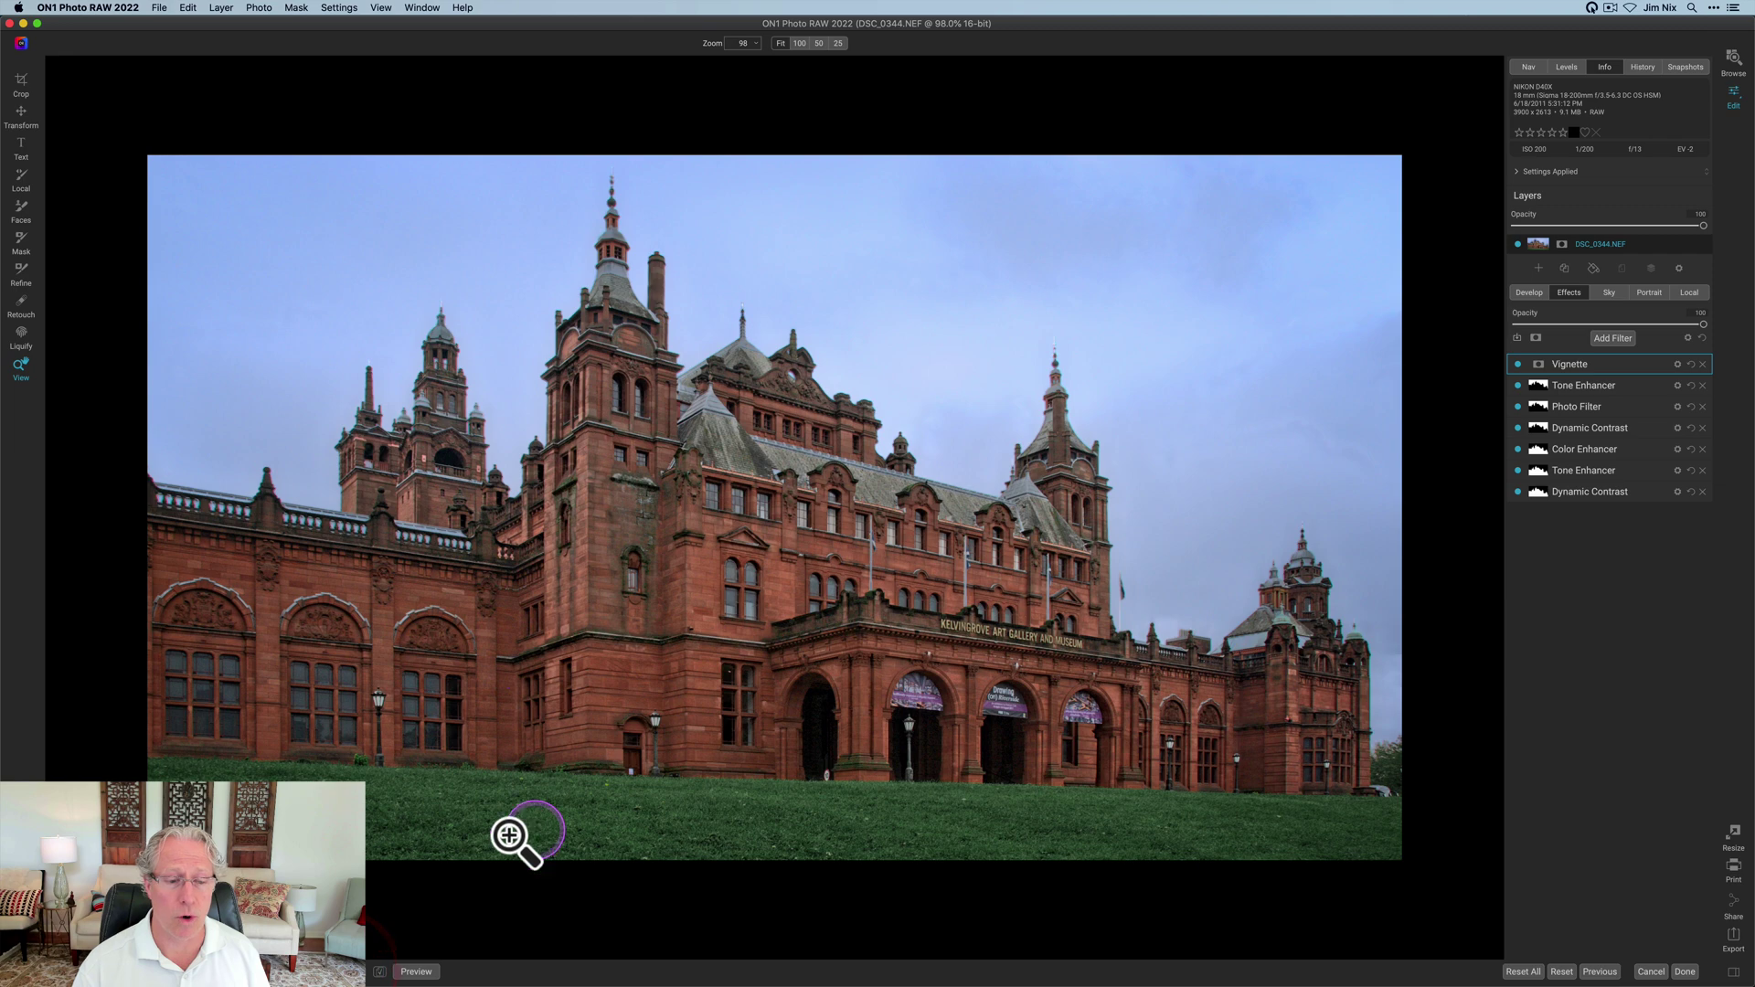
key(alt+backslash)
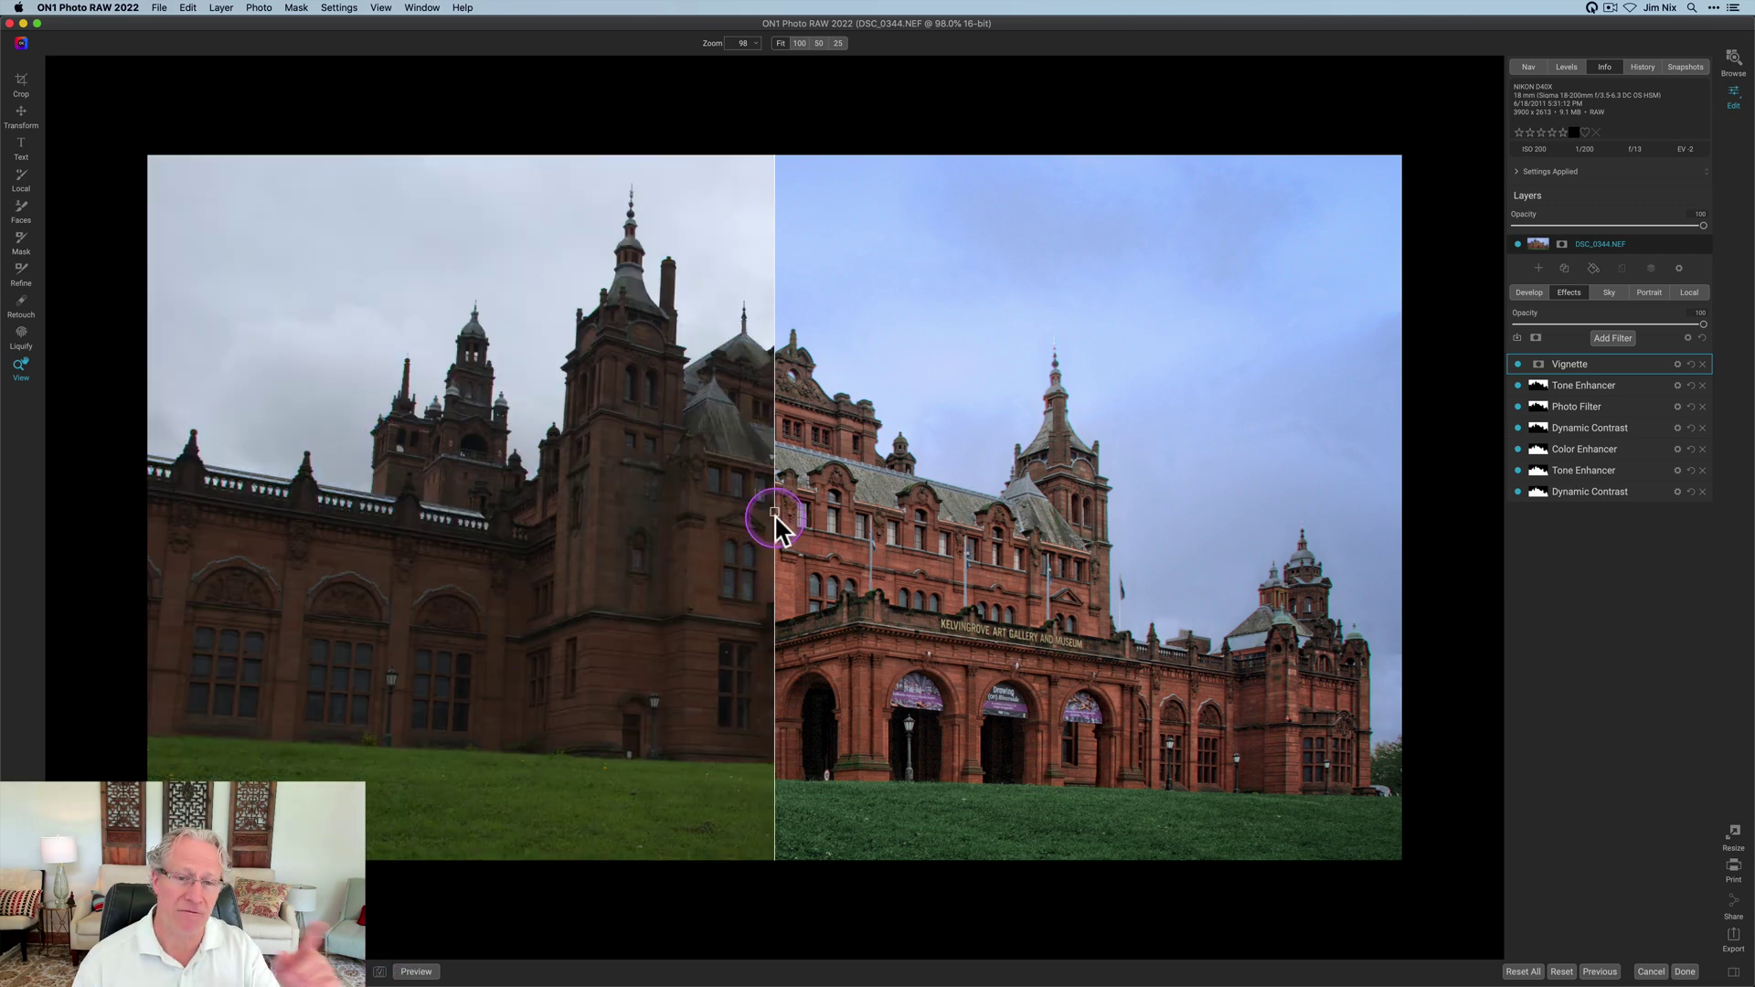
drag(773, 507, 876, 512)
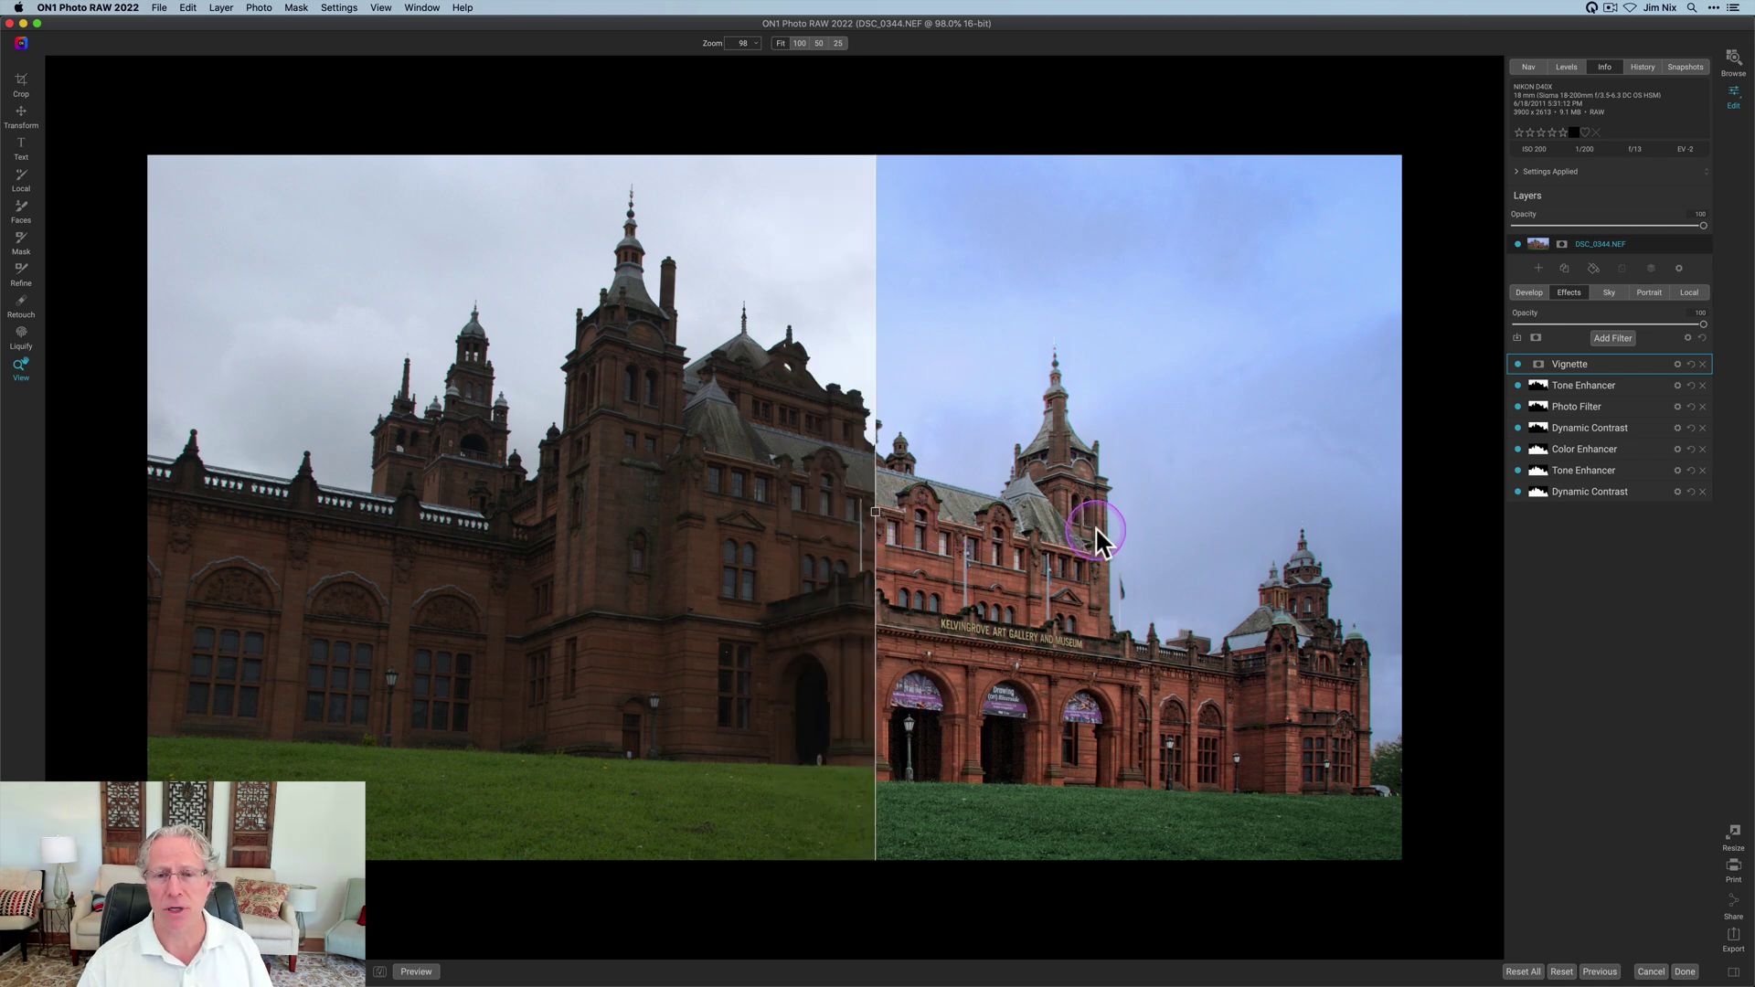
drag(1095, 526, 569, 519)
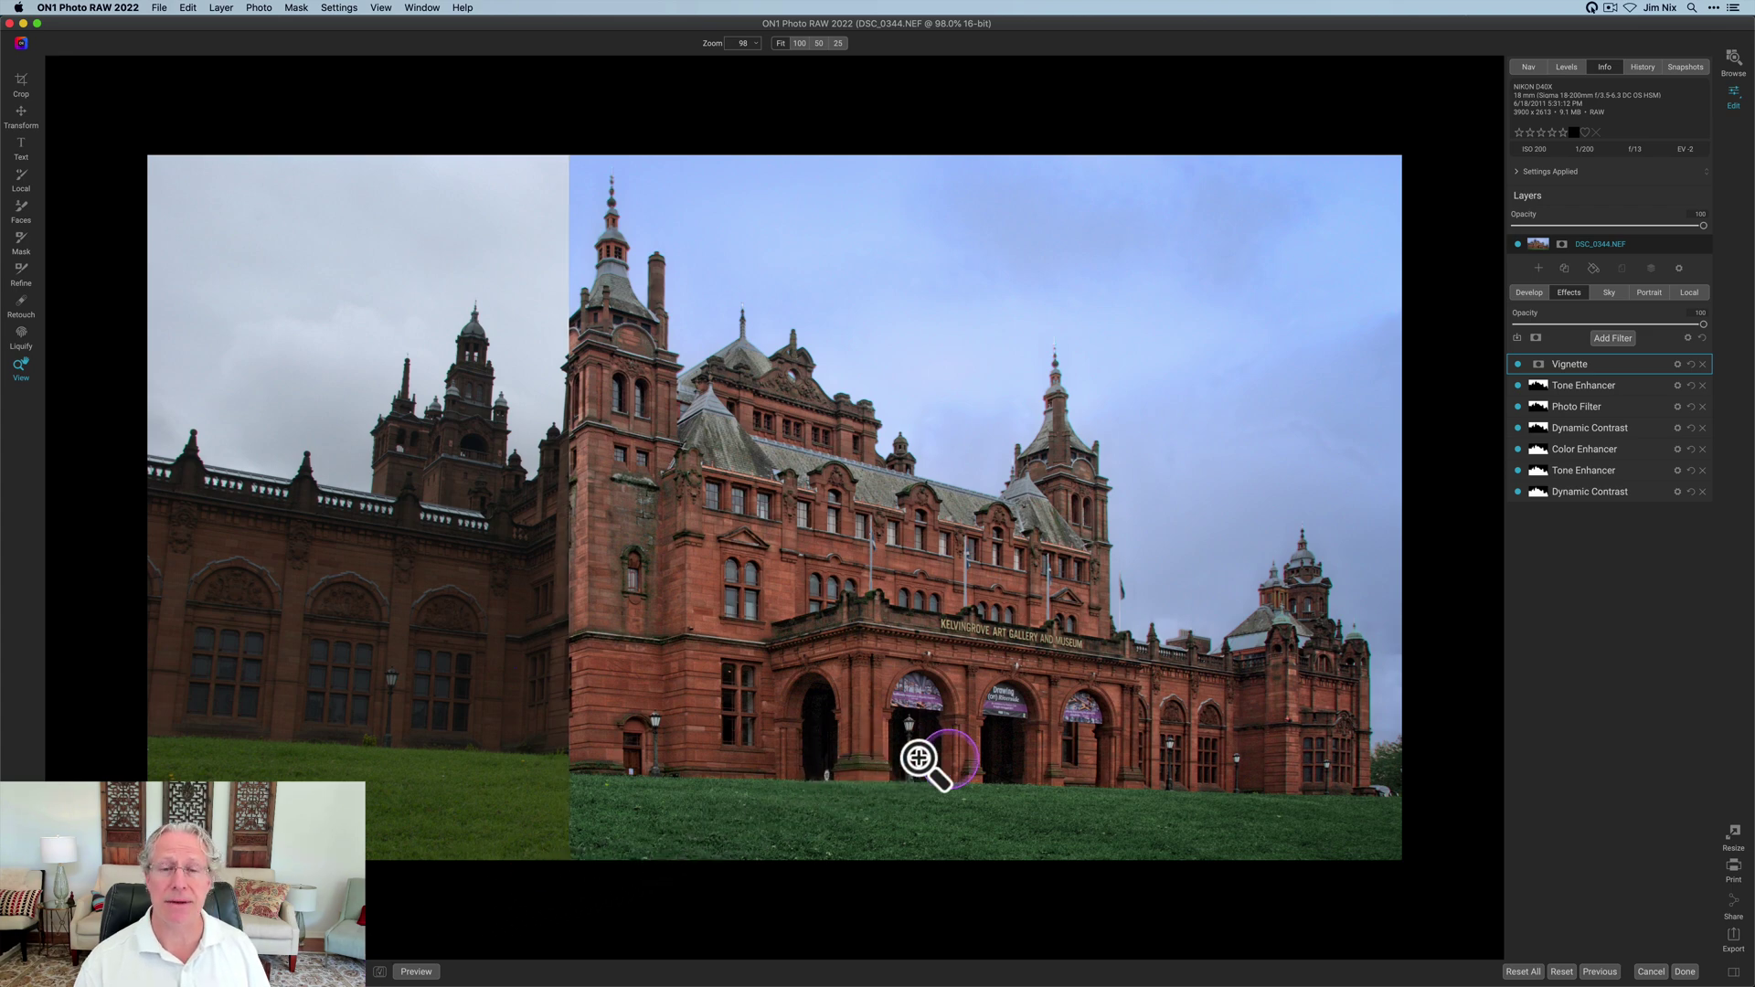
click(416, 971)
click(418, 971)
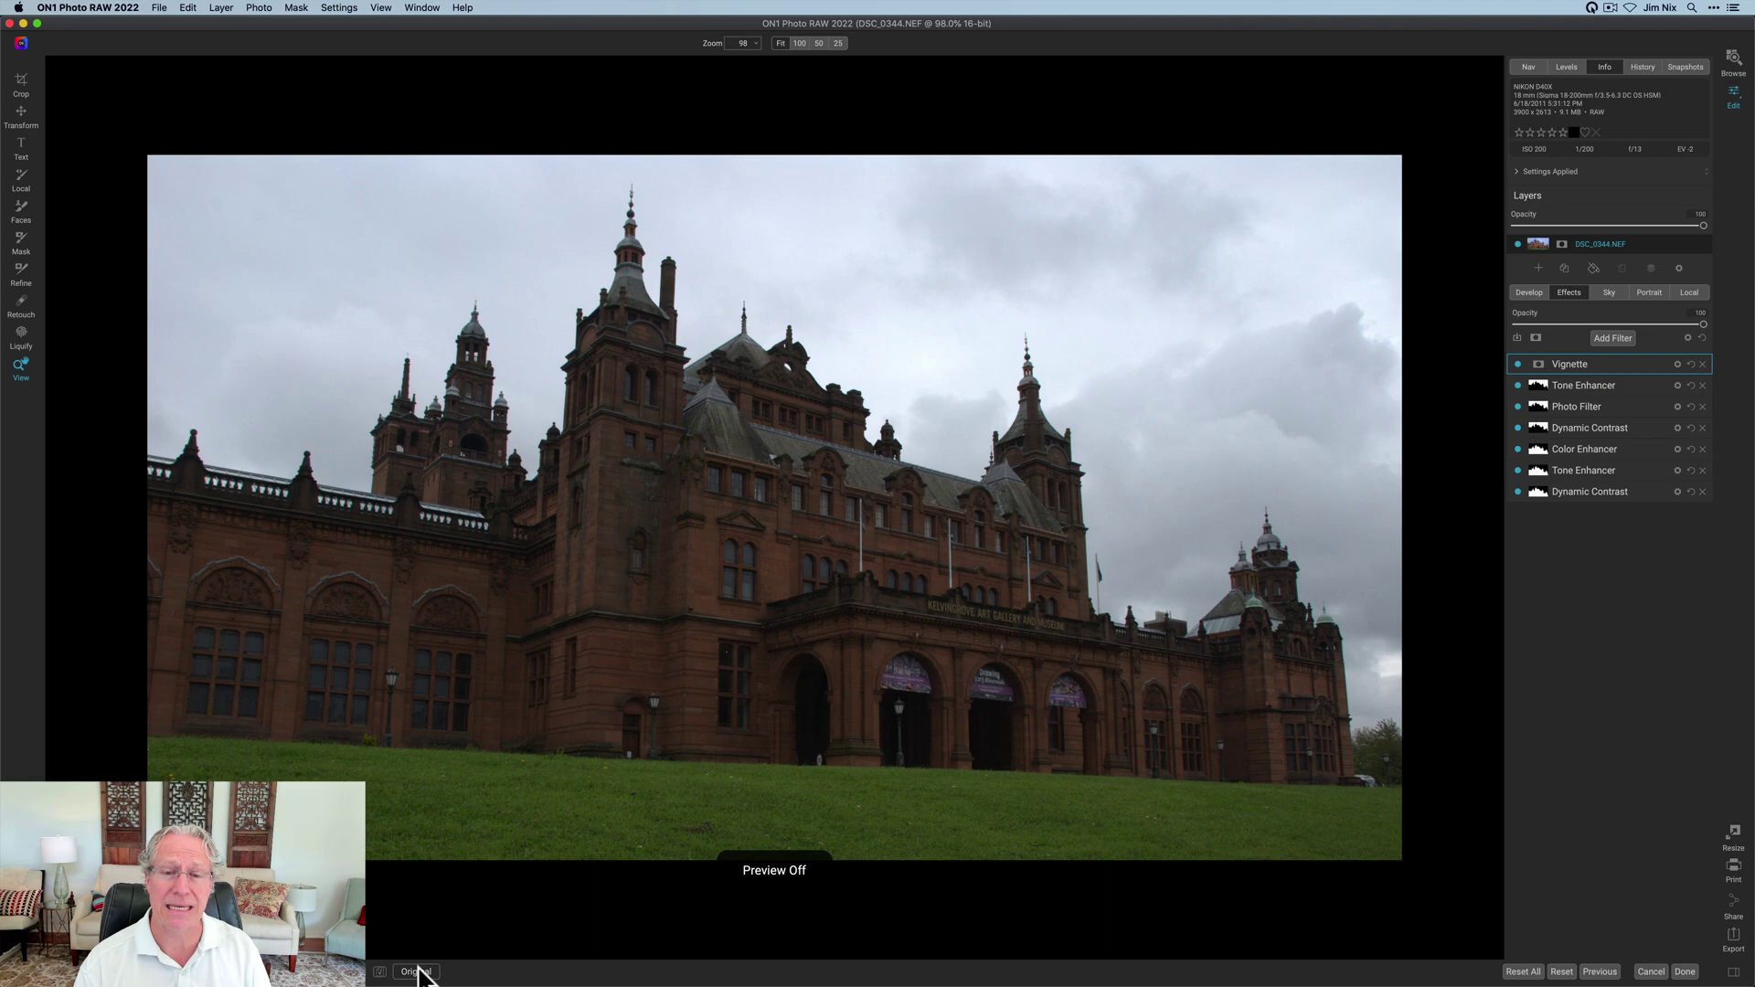
click(417, 972)
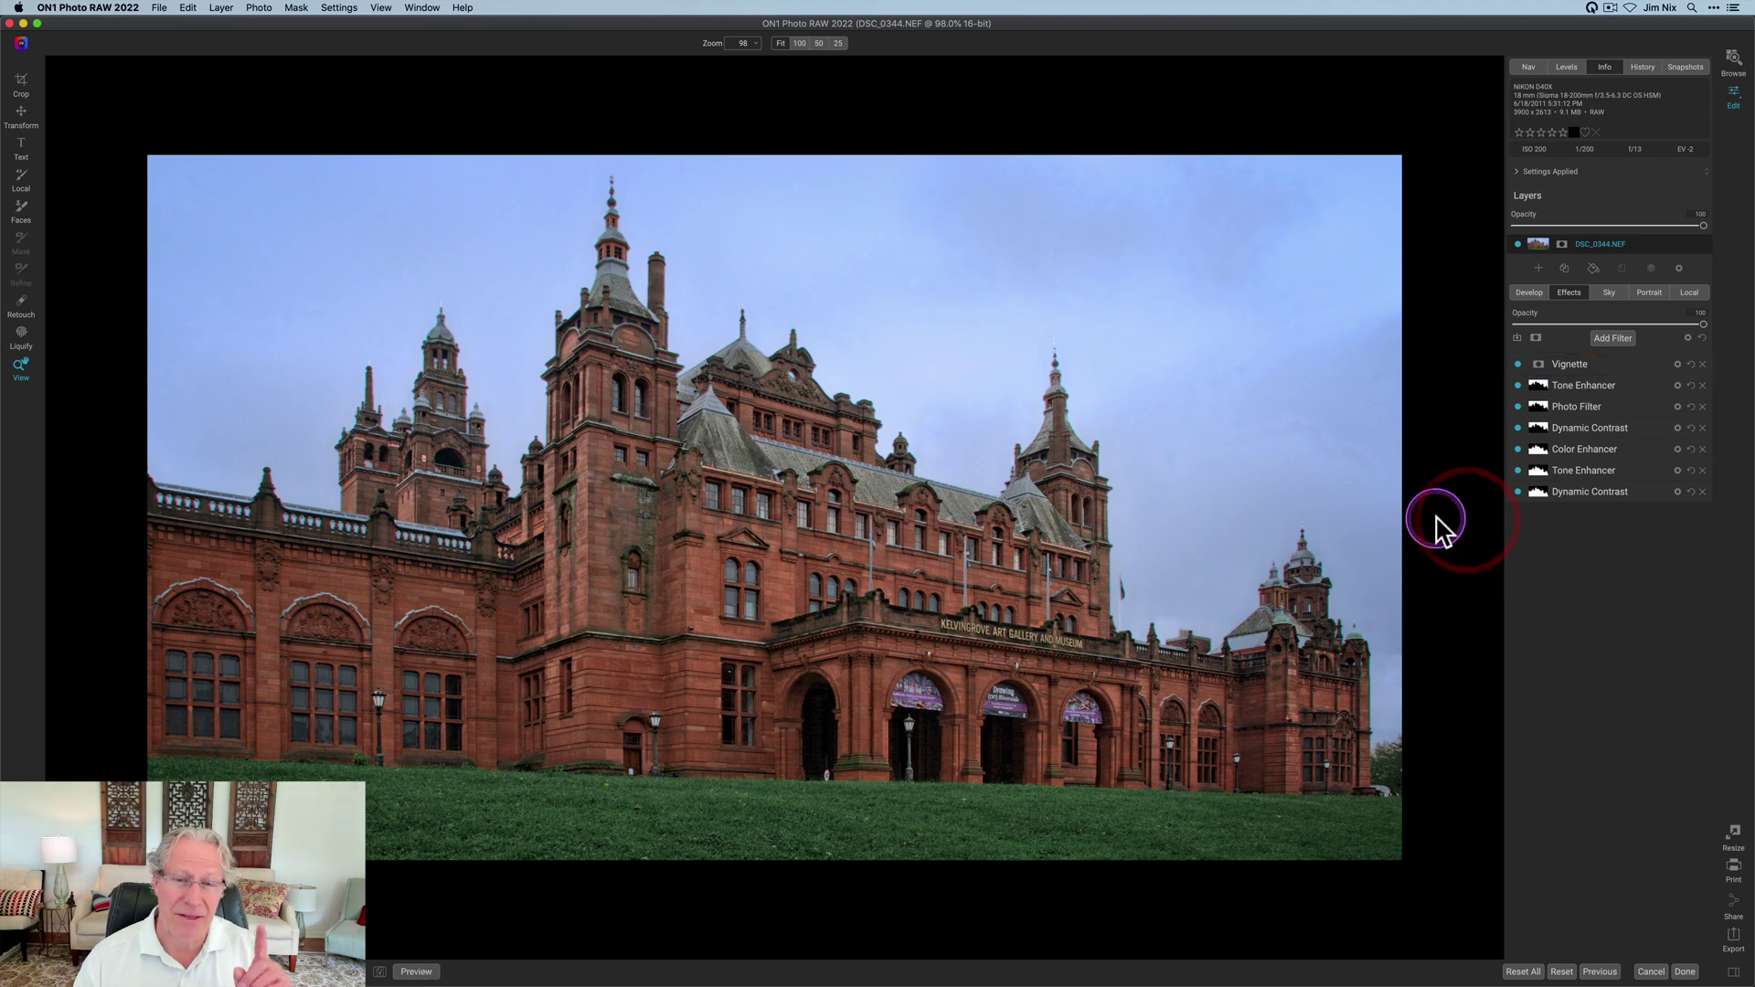
Add a Color Adjustment filter set to the Blue colour range for the sky.
click(1510, 412)
click(1611, 340)
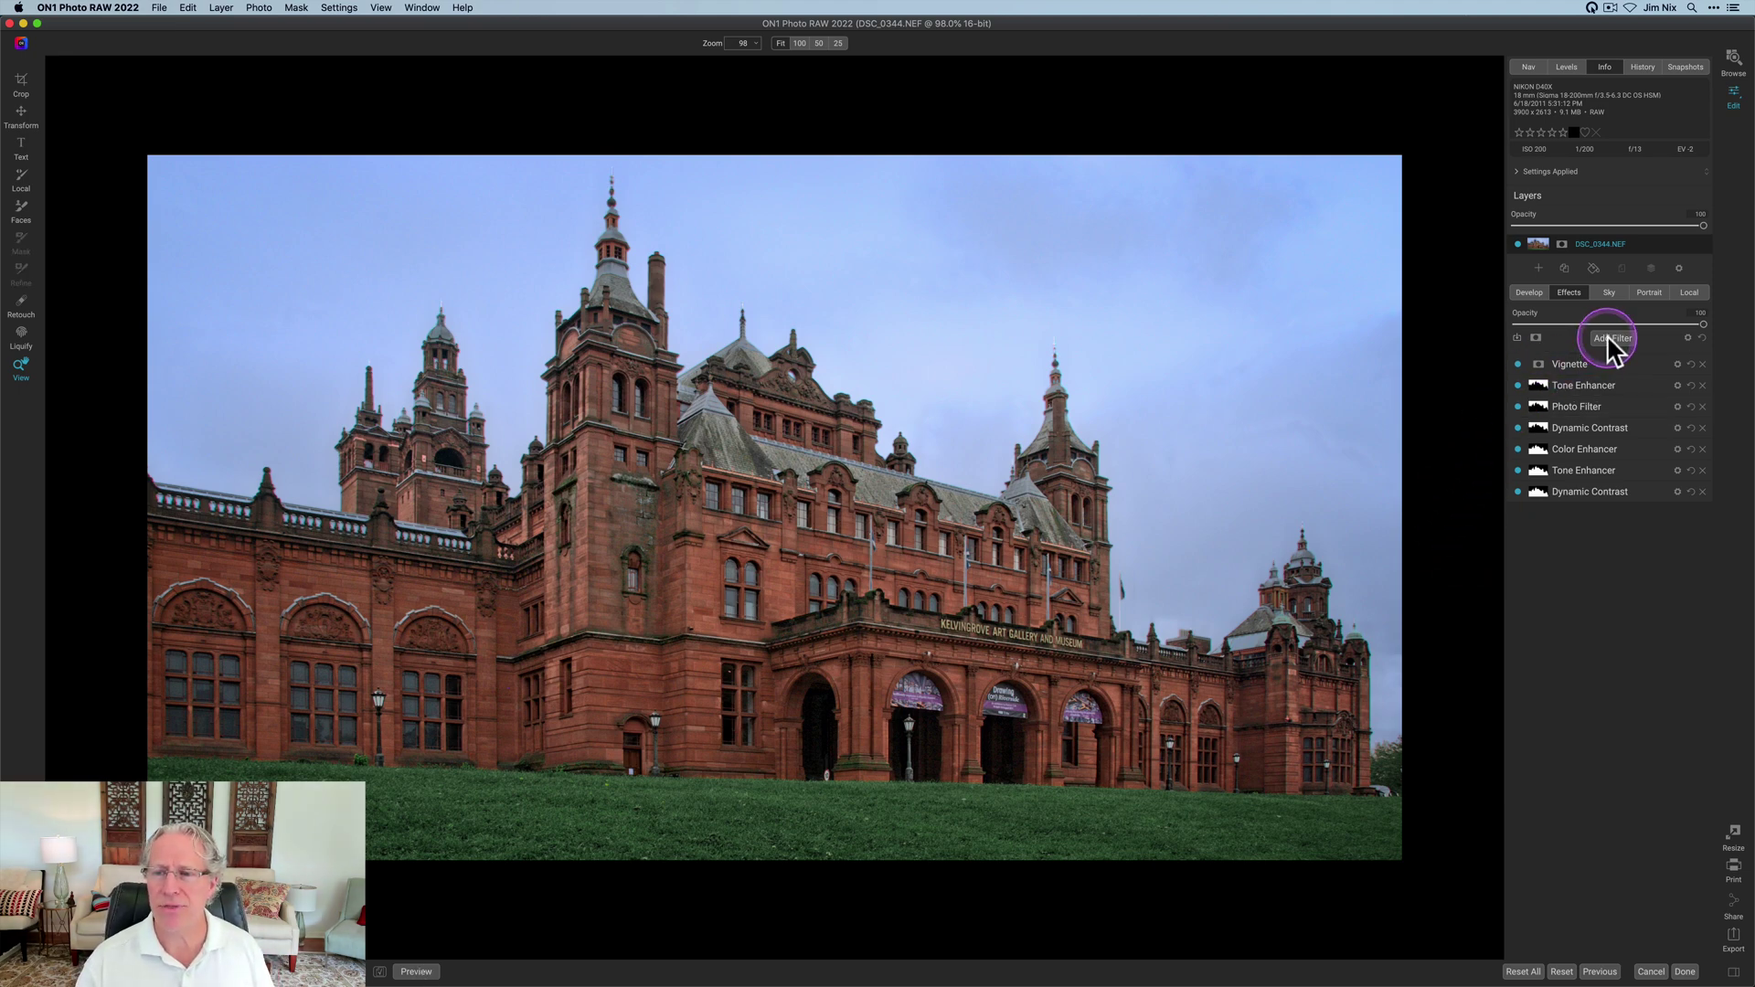
click(1503, 529)
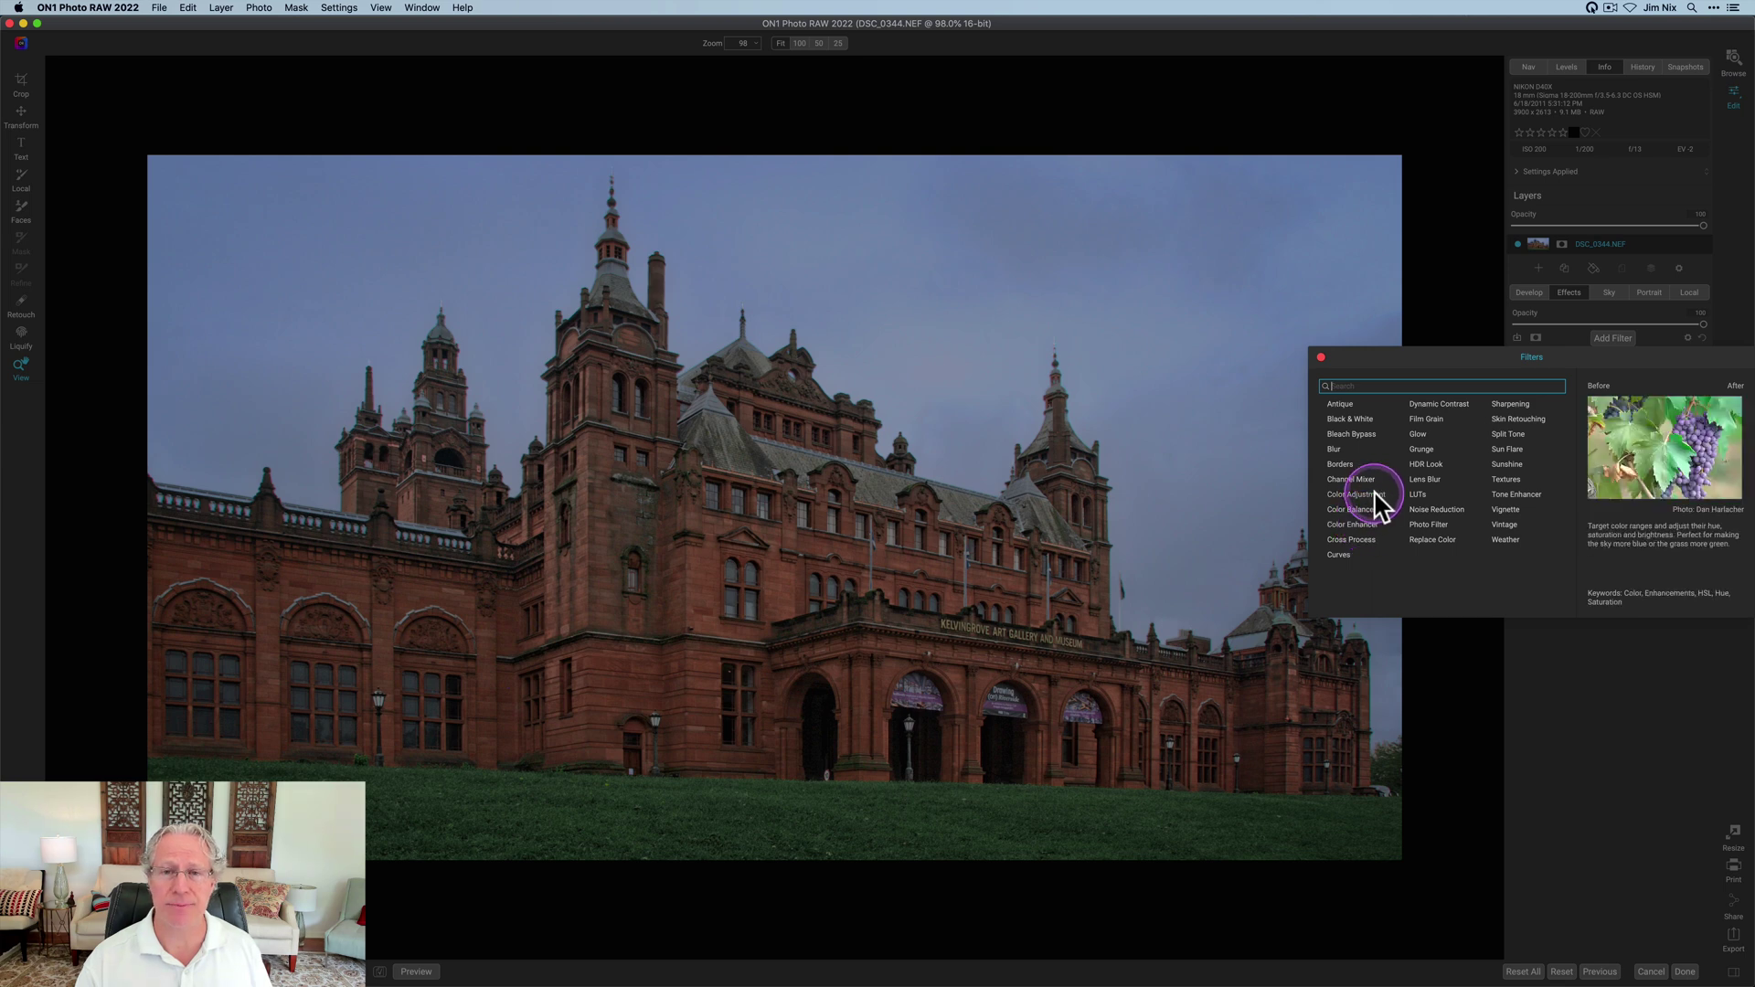
click(1380, 503)
click(1636, 472)
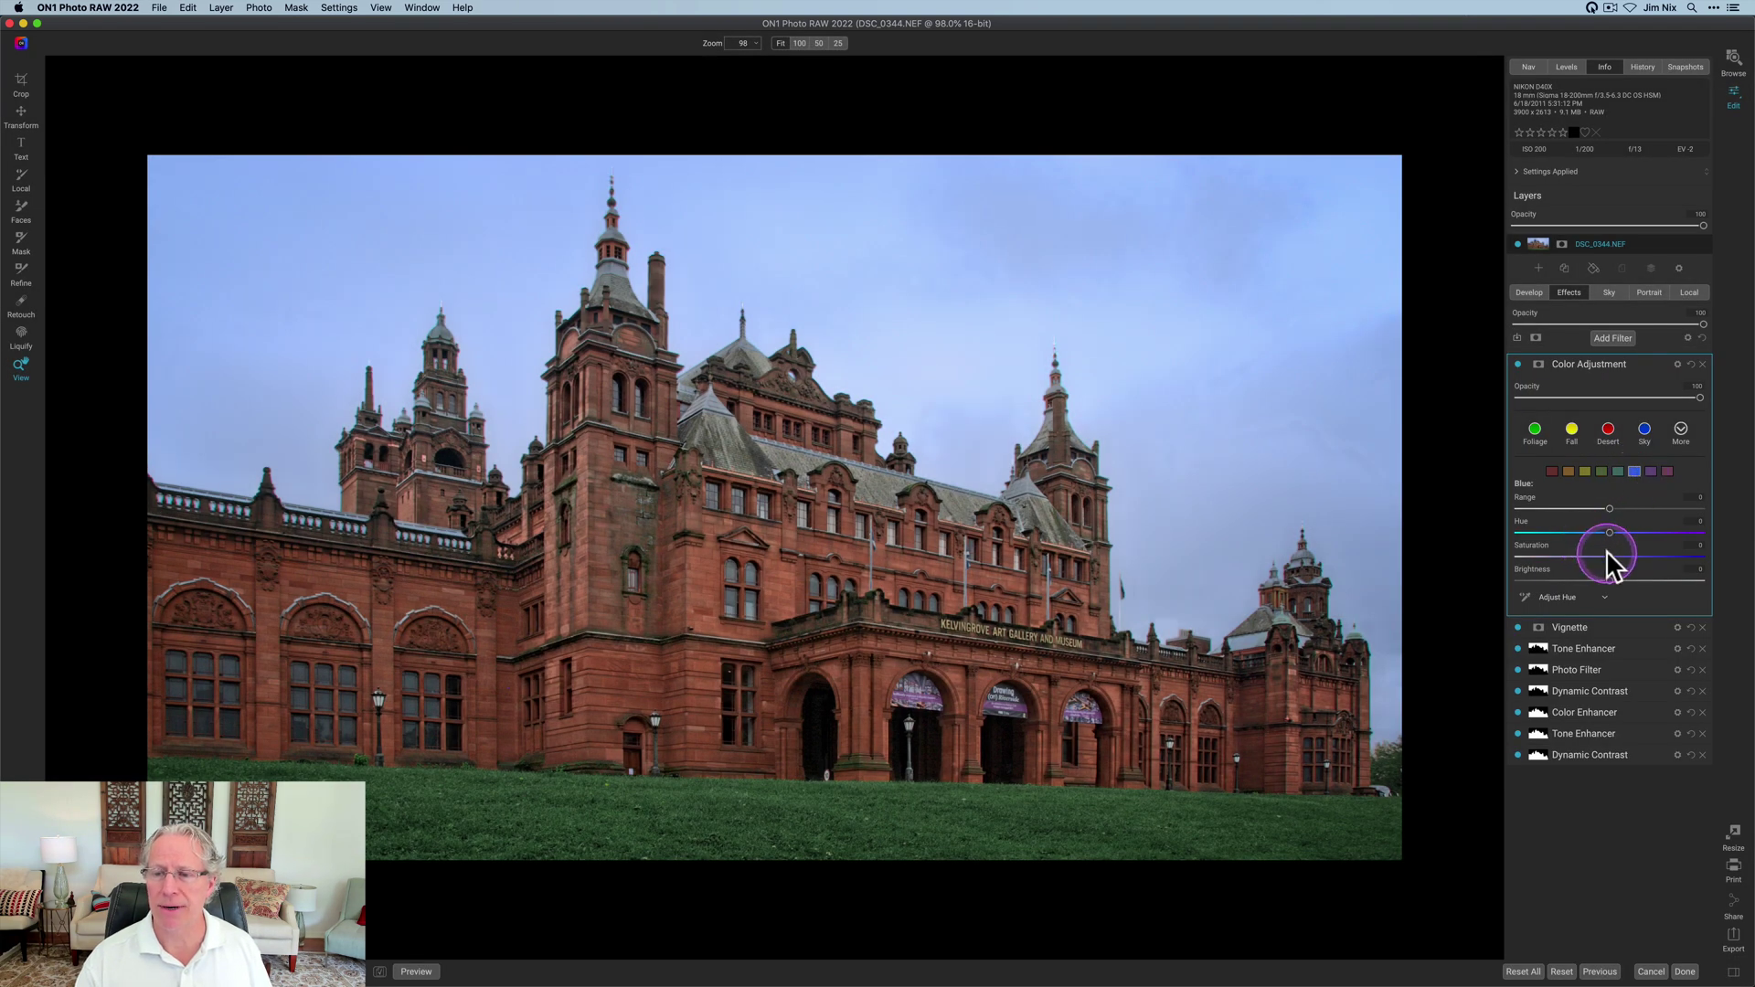